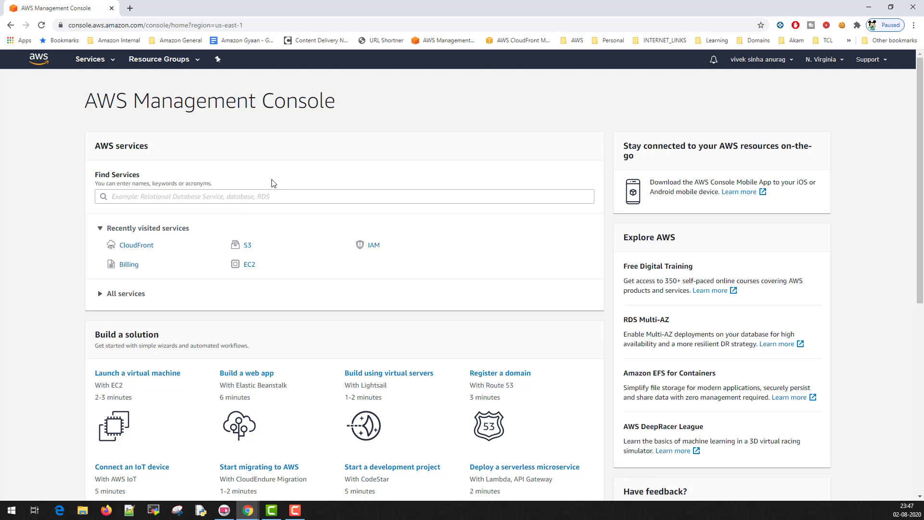
# Step: Open CloudFront and start creating a new distribution with the Web delivery method
pyautogui.click(137, 246)
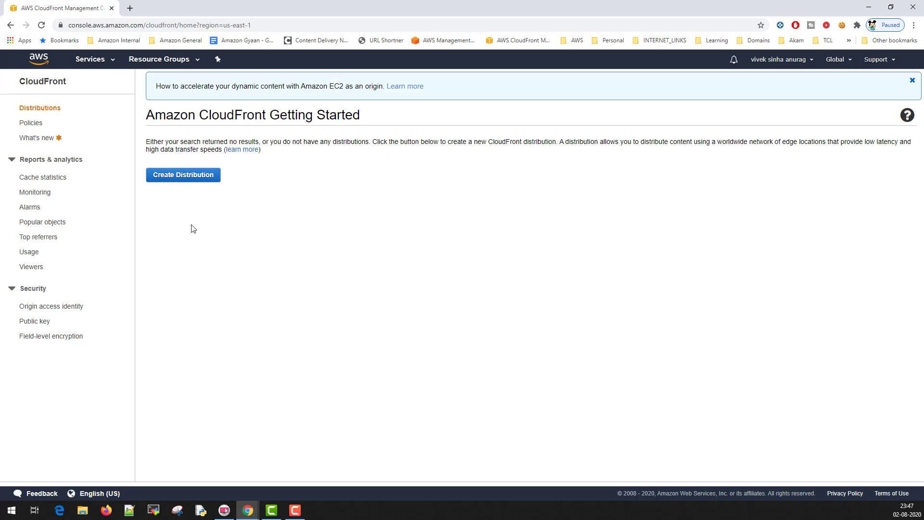
pyautogui.click(170, 178)
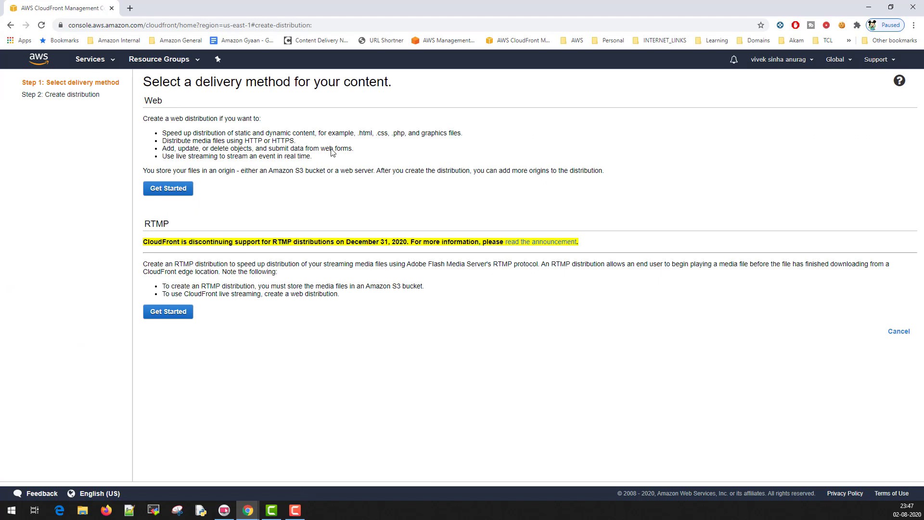
pyautogui.click(169, 189)
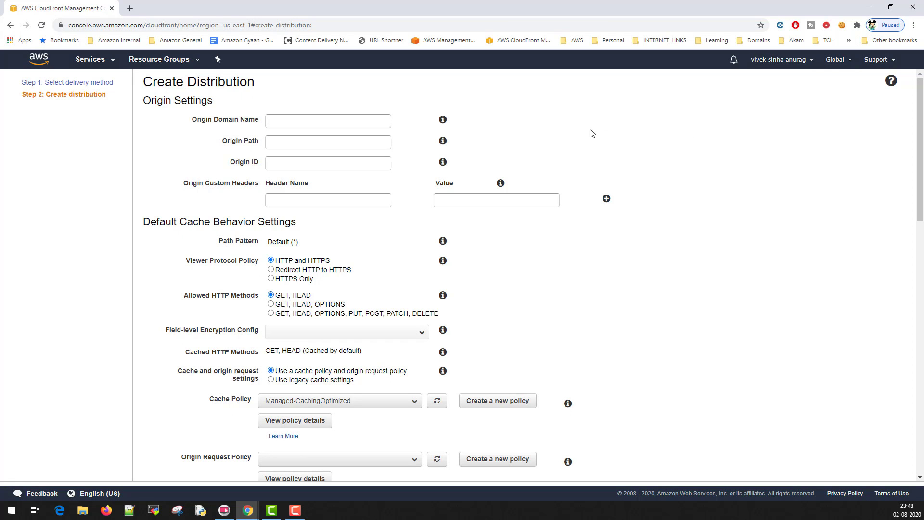
pyautogui.click(443, 120)
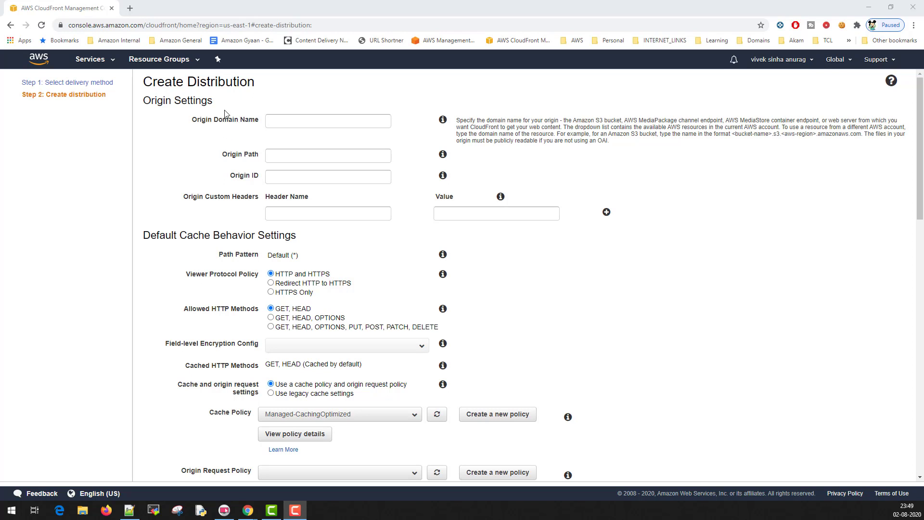
pyautogui.click(295, 117)
pyautogui.write('origin-www.techian.com')
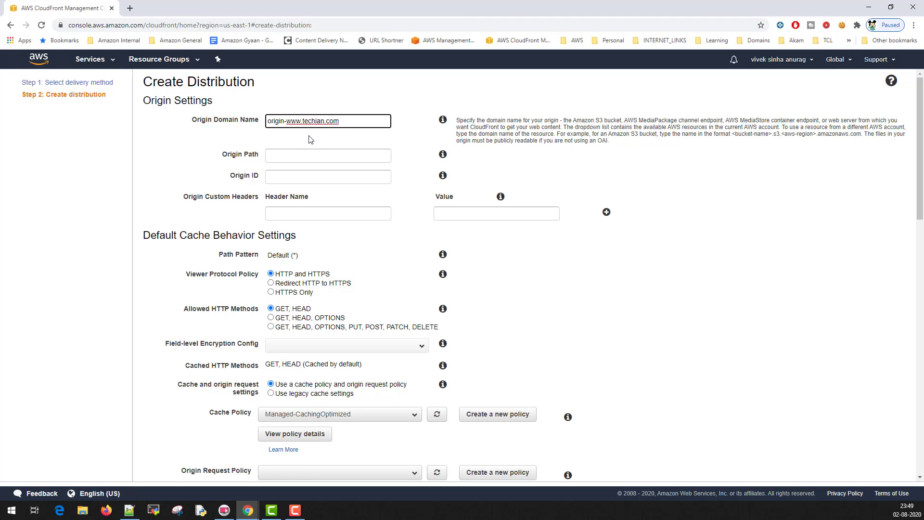
pyautogui.click(131, 9)
pyautogui.write('origin-www.techian.com')
pyautogui.press('Return')
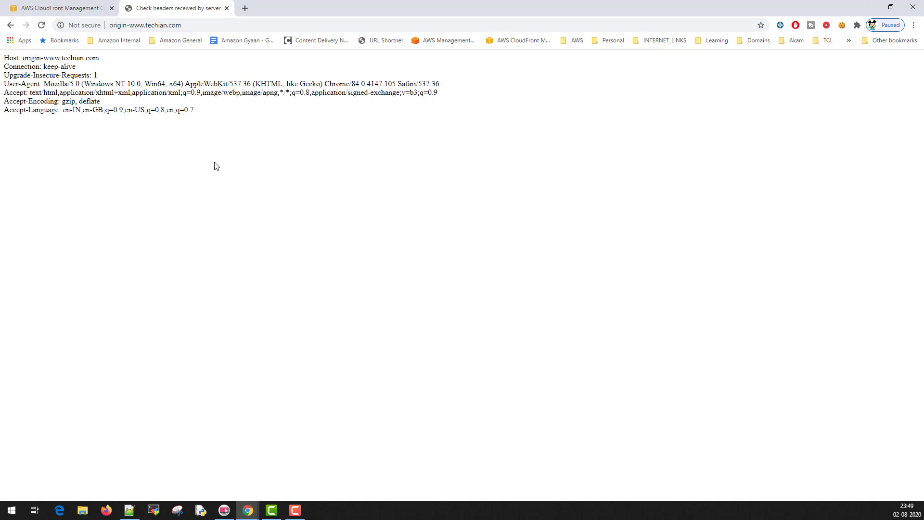
pyautogui.moveTo(195, 110); pyautogui.dragTo(9, 53)
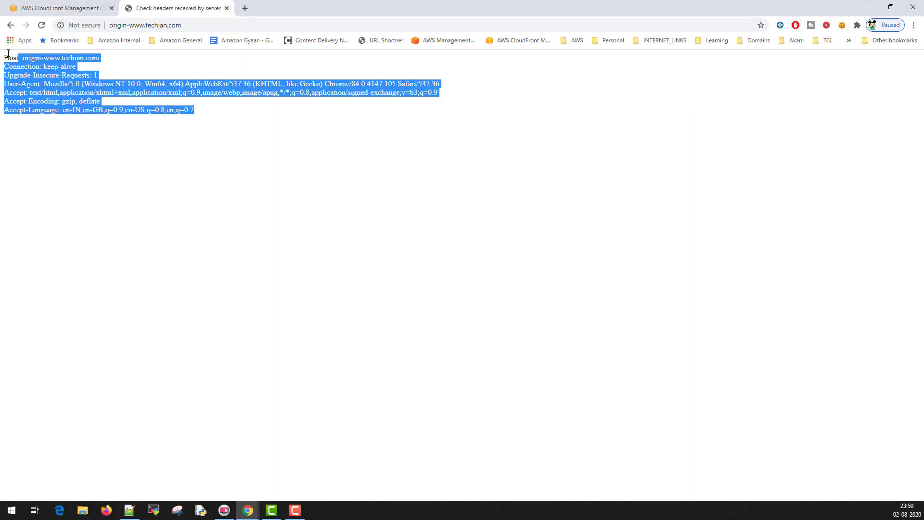
pyautogui.click(210, 133)
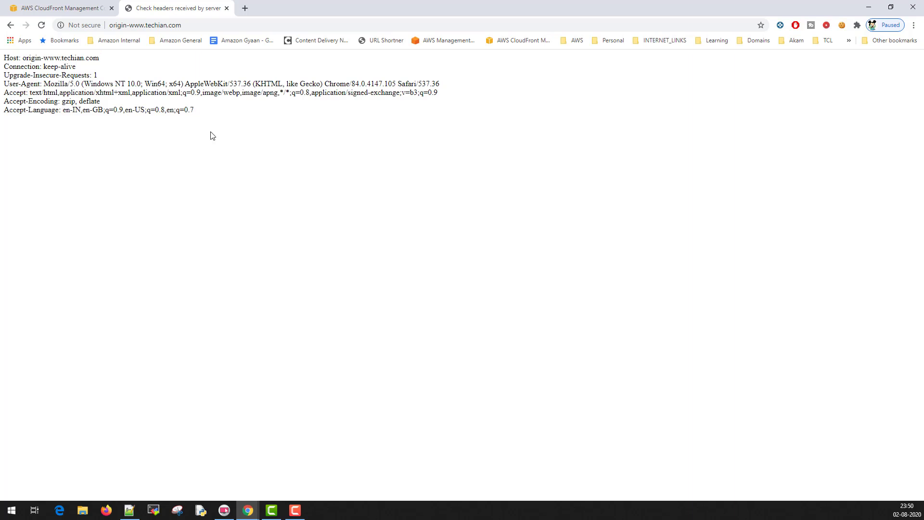
pyautogui.click(86, 11)
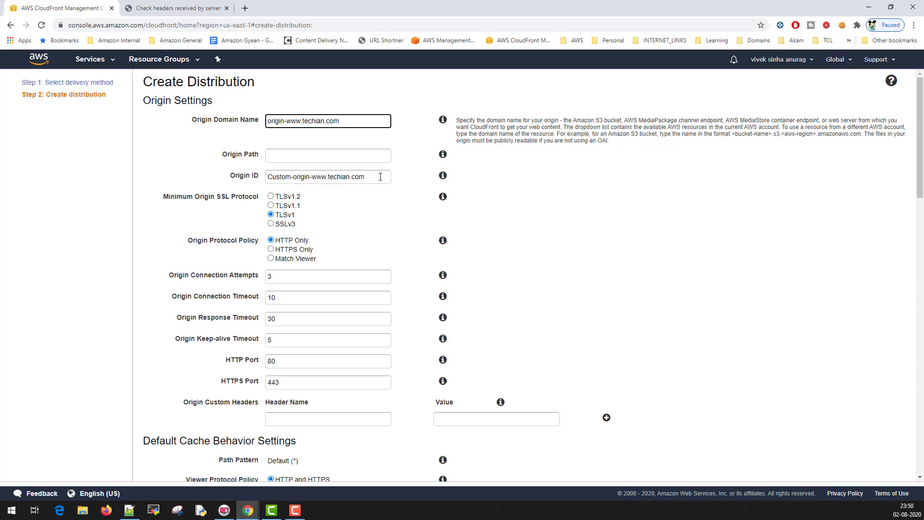
# Step: Shorten the Origin ID to Custom-origin
pyautogui.click(381, 177)
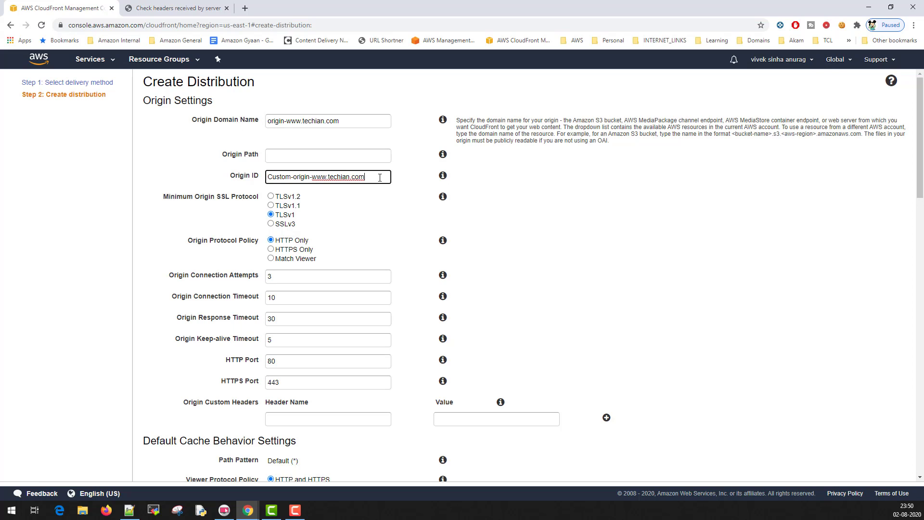
pyautogui.moveTo(380, 177); pyautogui.dragTo(306, 177)
pyautogui.press('Right')
pyautogui.press('BackSpace')
pyautogui.press('BackSpace')
pyautogui.press('BackSpace')
pyautogui.press('BackSpace')
pyautogui.press('BackSpace')
pyautogui.press('BackSpace')
pyautogui.press('BackSpace')
pyautogui.press('BackSpace')
pyautogui.press('BackSpace')
pyautogui.press('BackSpace')
pyautogui.press('BackSpace')
pyautogui.press('BackSpace')
pyautogui.press('BackSpace')
pyautogui.press('BackSpace')
pyautogui.press('BackSpace')
pyautogui.press('BackSpace')
pyautogui.press('BackSpace')
pyautogui.write('n')
# Step: Set the minimum origin SSL protocol to TLSv1.2
pyautogui.click(270, 196)
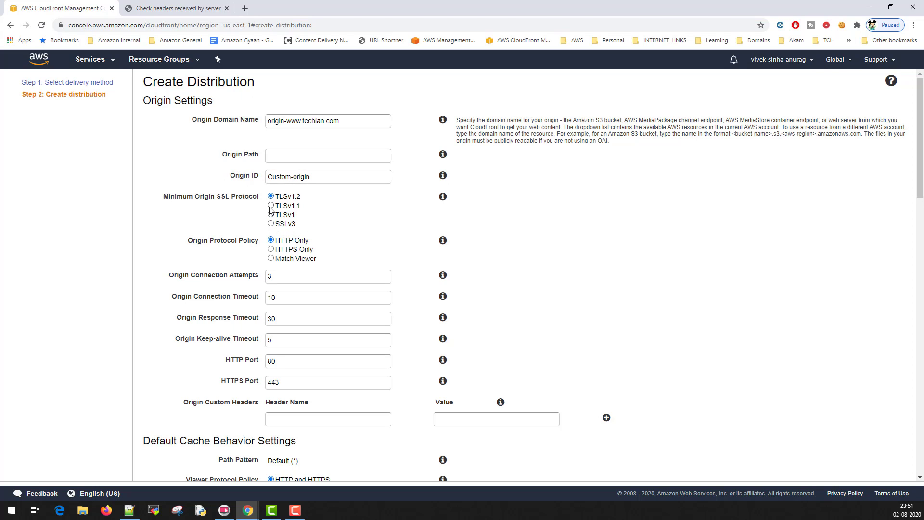
pyautogui.click(271, 206)
pyautogui.click(271, 197)
pyautogui.click(178, 9)
# Step: Set the origin protocol policy to HTTP Only
pyautogui.click(291, 243)
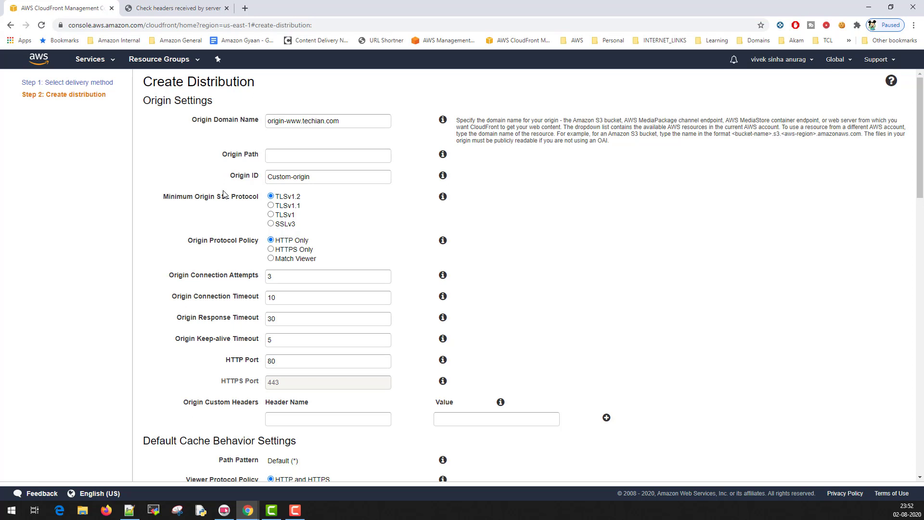
pyautogui.click(270, 259)
pyautogui.click(272, 240)
# Step: Examine the HTTP port and the help texts for connection timeout, response timeout, keep-alive timeout and HTTP port
pyautogui.doubleClick(267, 362)
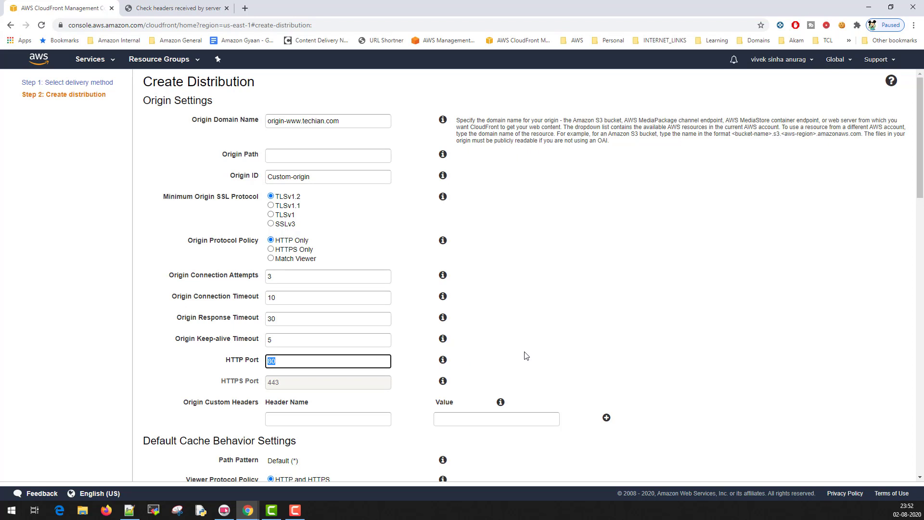
pyautogui.click(668, 345)
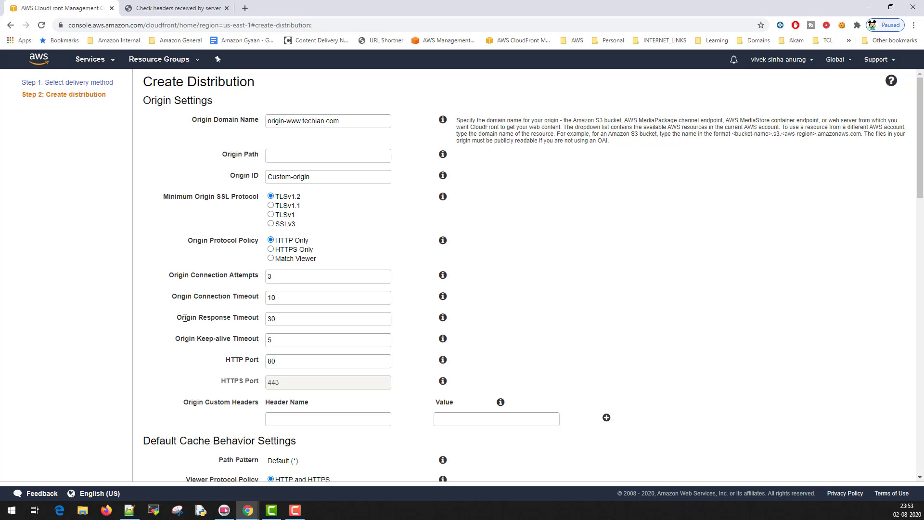
pyautogui.moveTo(443, 296)
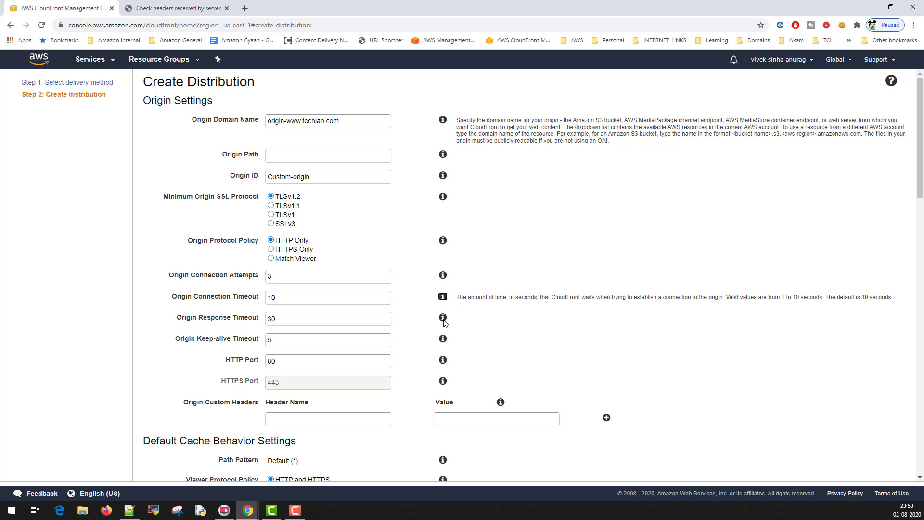
pyautogui.moveTo(443, 317)
pyautogui.moveTo(443, 339)
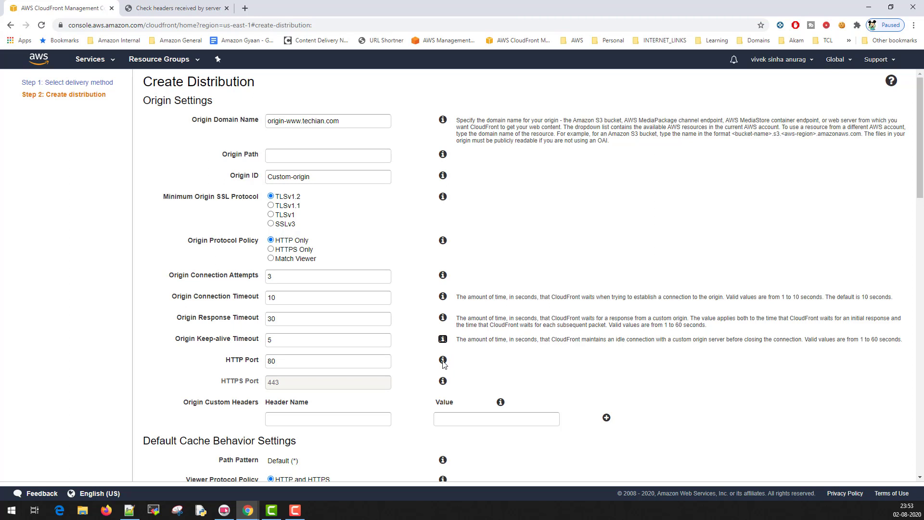
pyautogui.moveTo(443, 362)
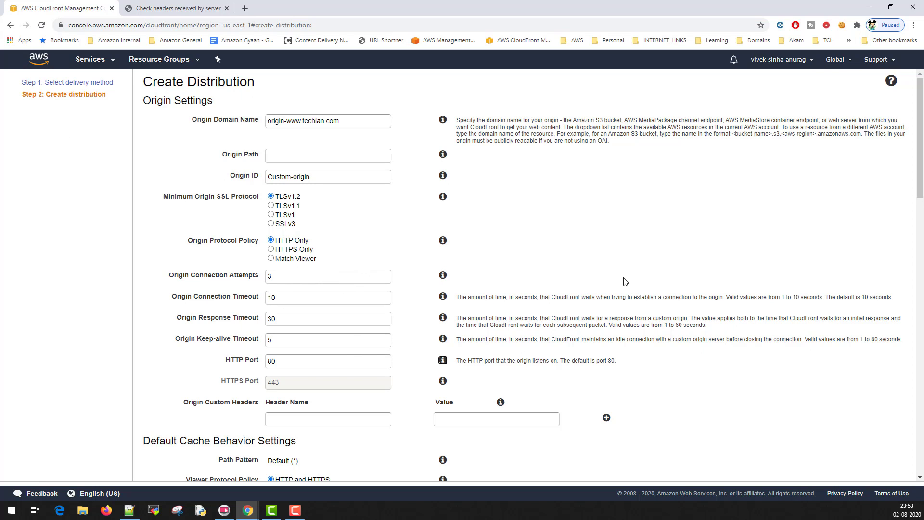
# Step: Add an origin custom header named CDN-Source with the value CloudFront
pyautogui.scroll(-1, 627, 278)
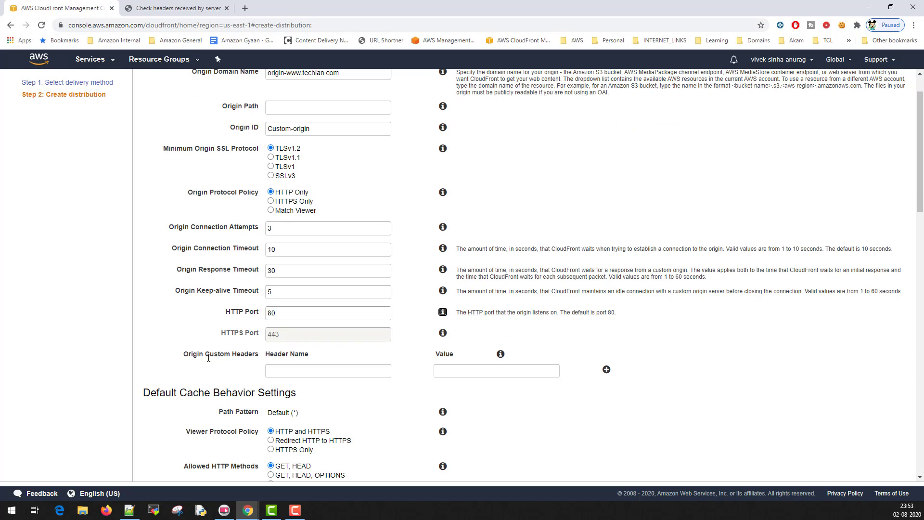
pyautogui.click(318, 373)
pyautogui.write('CDN-Siurce')
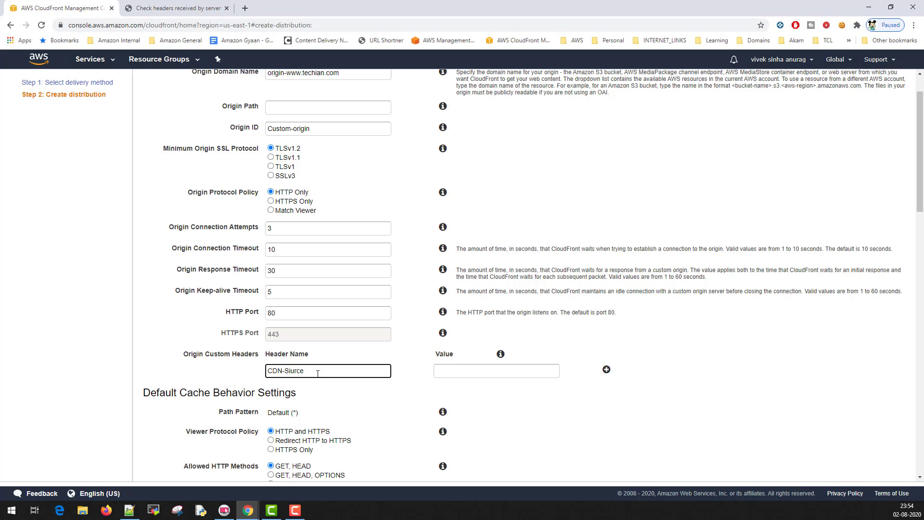
pyautogui.hotkey('ctrl', 'BackSpace')
pyautogui.write('Source')
pyautogui.click(479, 370)
pyautogui.write('CloudFront')
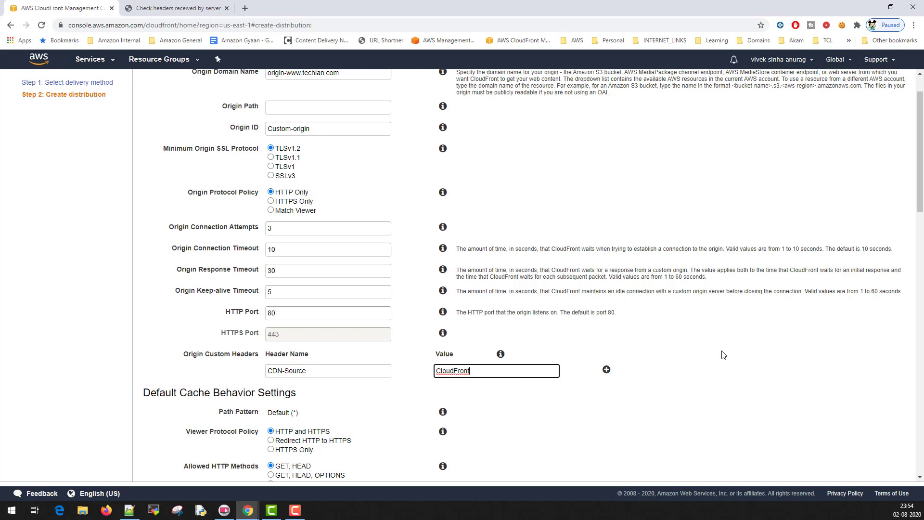
pyautogui.click(725, 356)
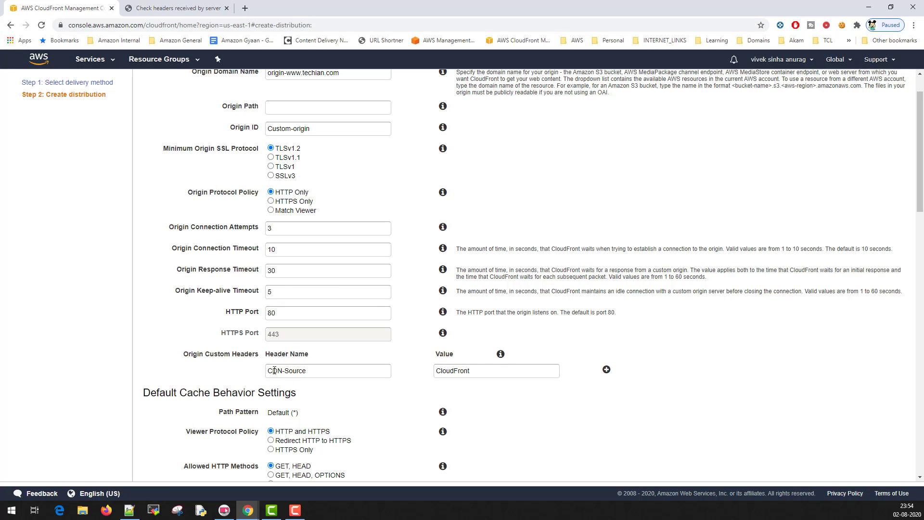
pyautogui.doubleClick(483, 372)
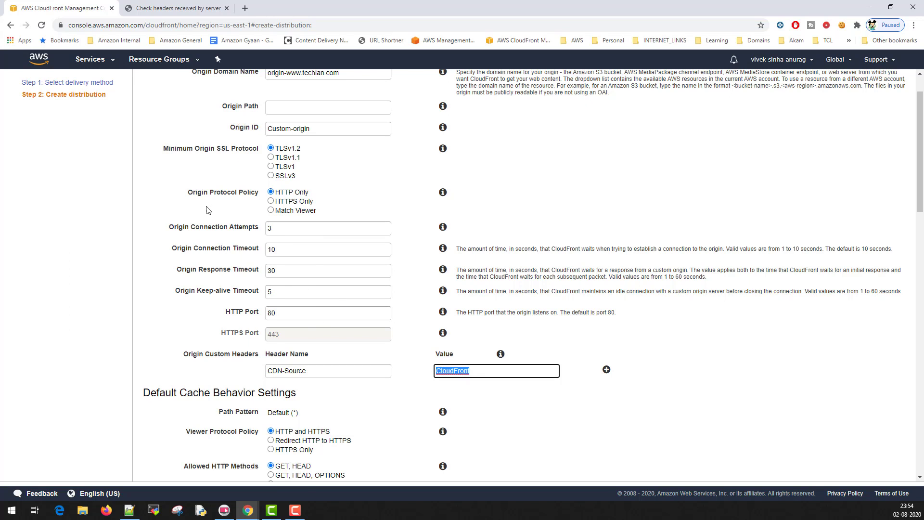
pyautogui.scroll(1, 227, 193)
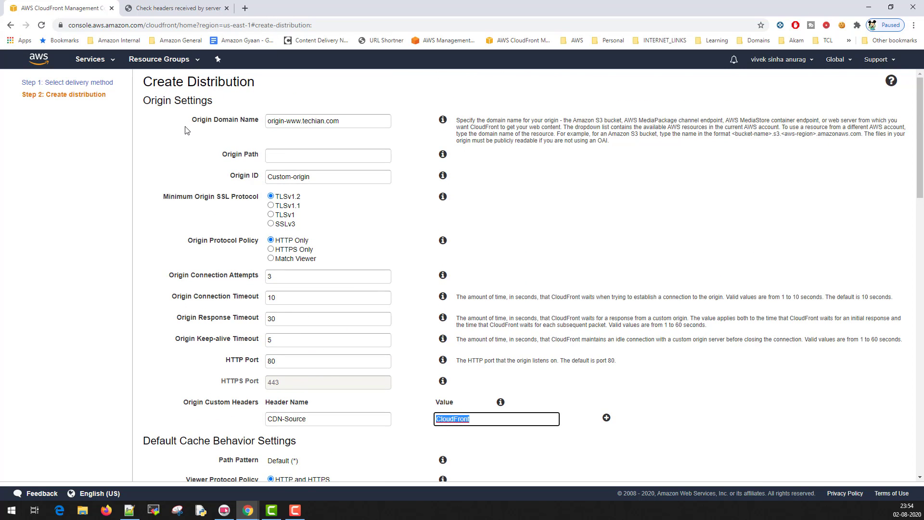
# Step: Set the default cache behavior's viewer protocol policy to Redirect HTTP to HTTPS
pyautogui.scroll(-1, 198, 128)
pyautogui.scroll(-3, 196, 128)
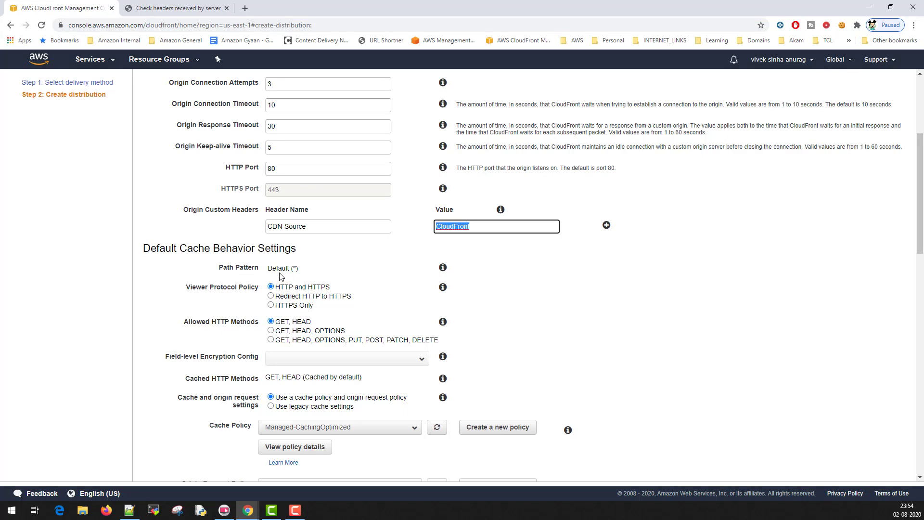
pyautogui.moveTo(305, 272); pyautogui.dragTo(219, 269)
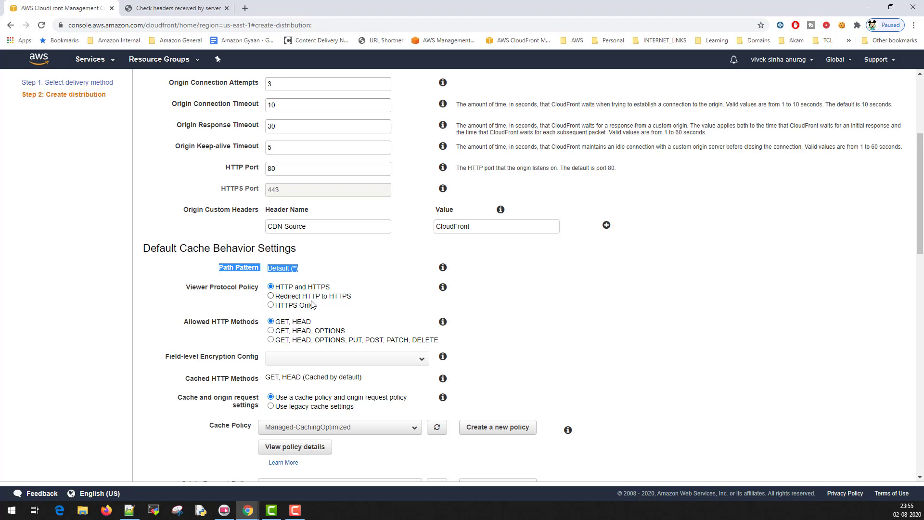
pyautogui.click(272, 296)
pyautogui.scroll(-3, 332, 302)
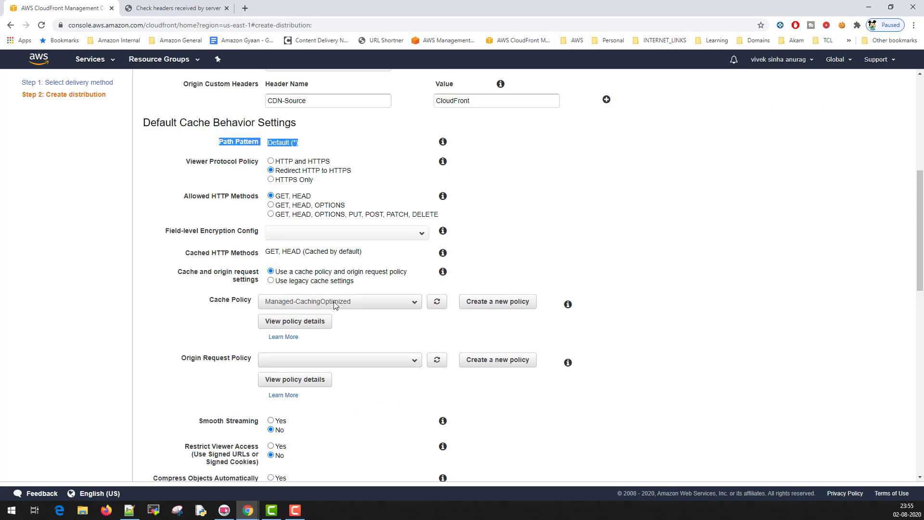
pyautogui.scroll(1, 333, 256)
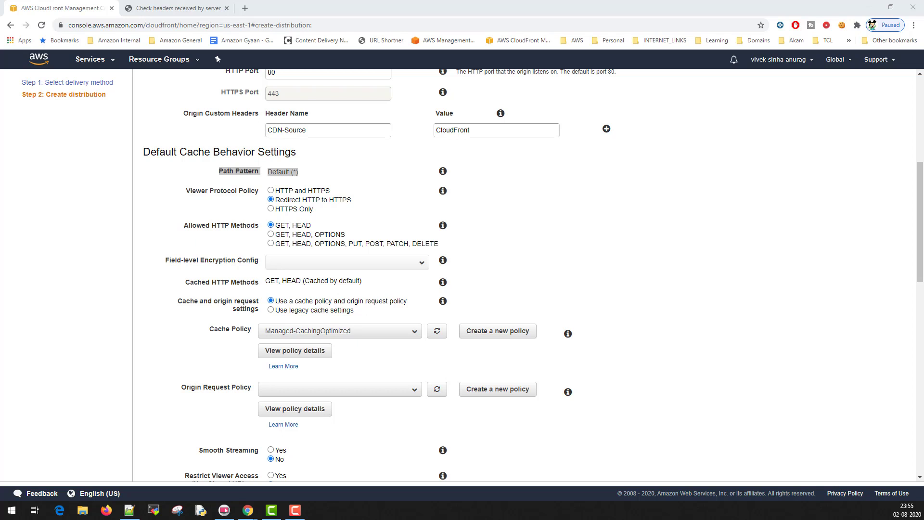
# Step: Switch to the YouTube window and look through the uploaded videos of the DumbTutorials channel
pyautogui.hotkey('alt', 'Tab')
pyautogui.scroll(-2, 483, 320)
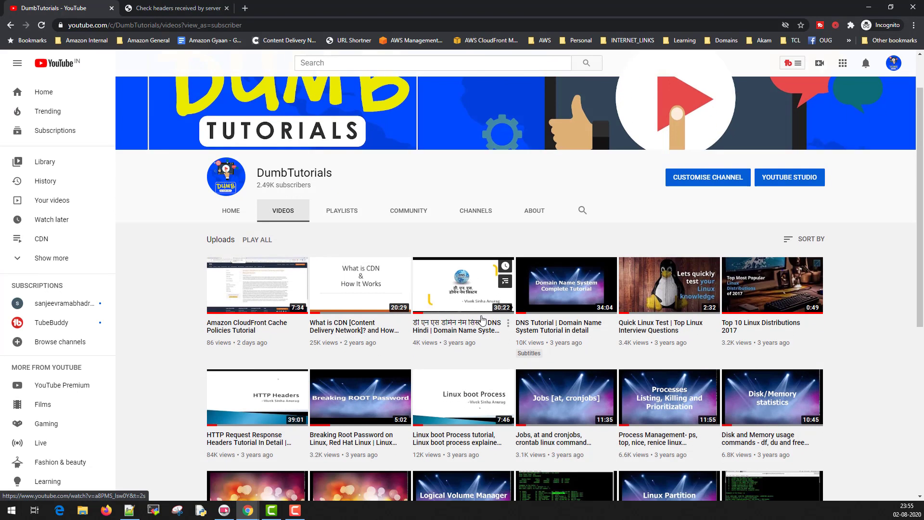
pyautogui.scroll(-2, 482, 320)
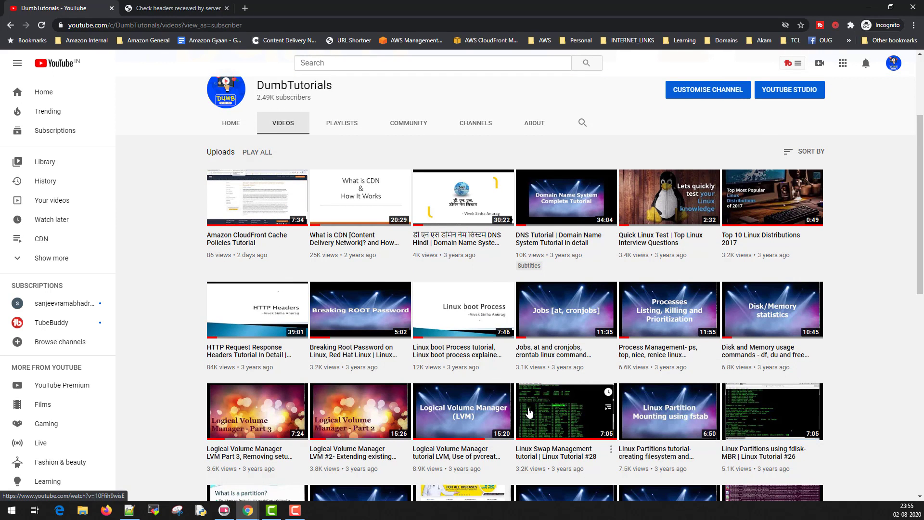
pyautogui.scroll(-3, 530, 413)
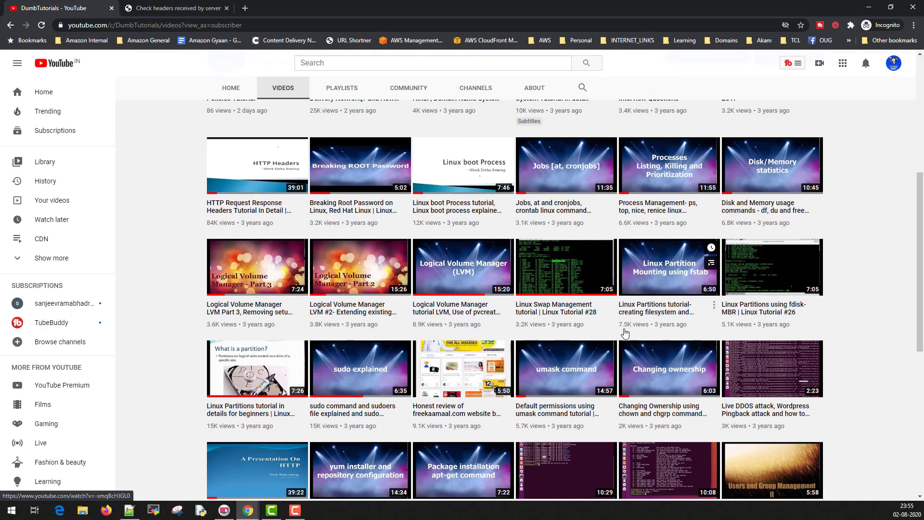
pyautogui.scroll(-2, 631, 352)
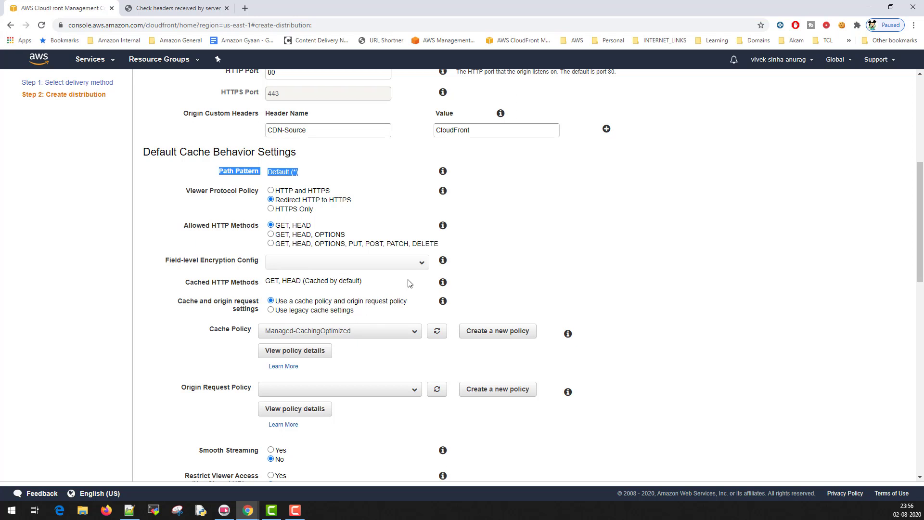
# Step: Examine the field-level encryption help and its AWS developer guide page, including the encryption flow diagrams
pyautogui.click(443, 261)
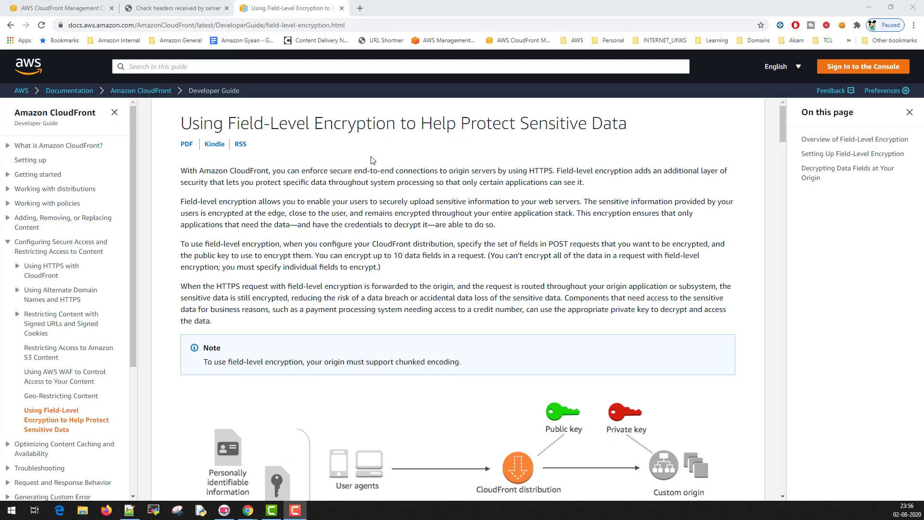
pyautogui.scroll(-5, 442, 267)
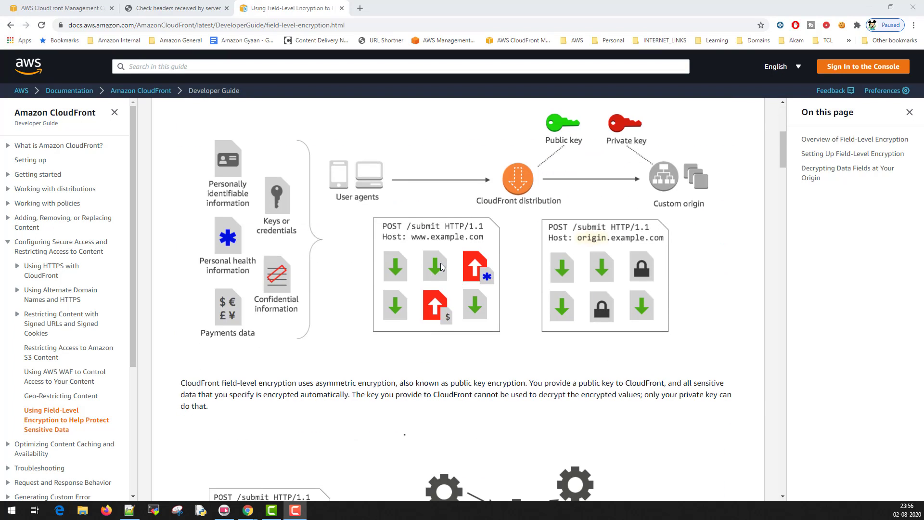
pyautogui.scroll(-4, 522, 260)
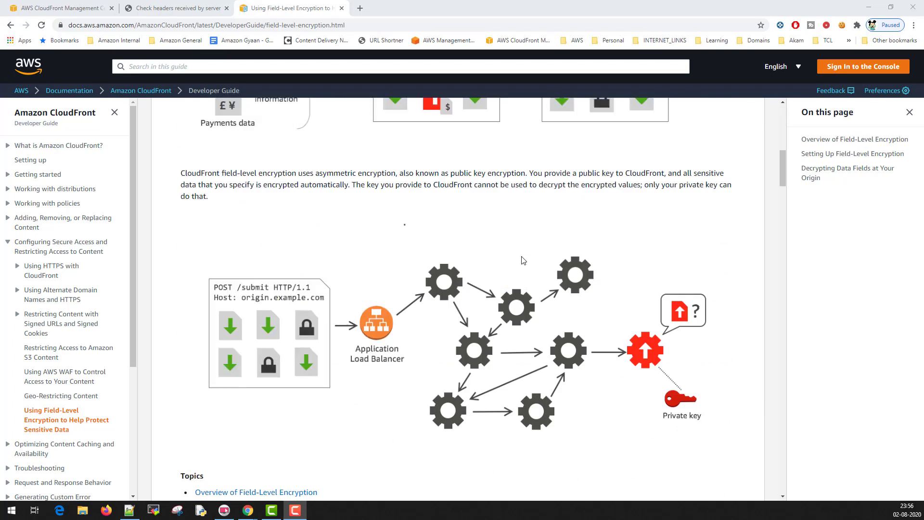
pyautogui.scroll(3, 522, 260)
pyautogui.scroll(5, 510, 288)
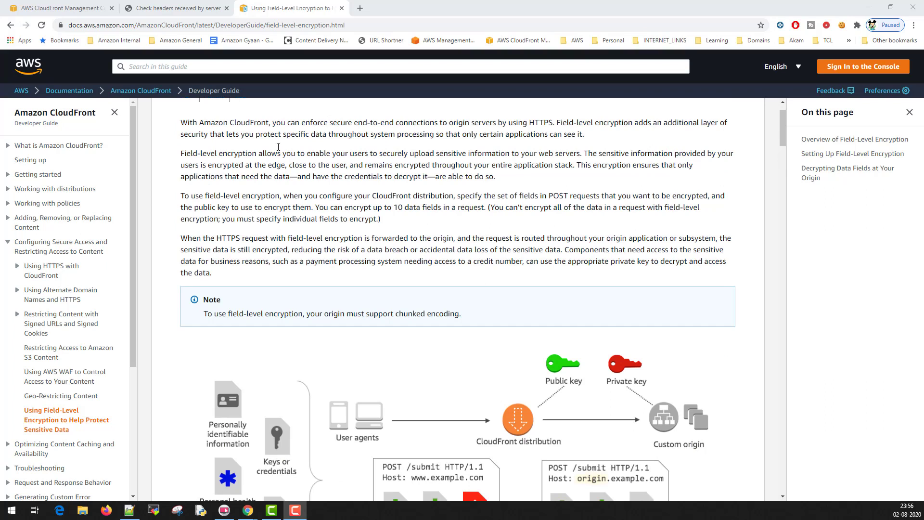
# Step: Locate the Amazon CloudFront Cache Policies Tutorial on the YouTube channel, and set the distribution form to use legacy cache settings
pyautogui.click(72, 7)
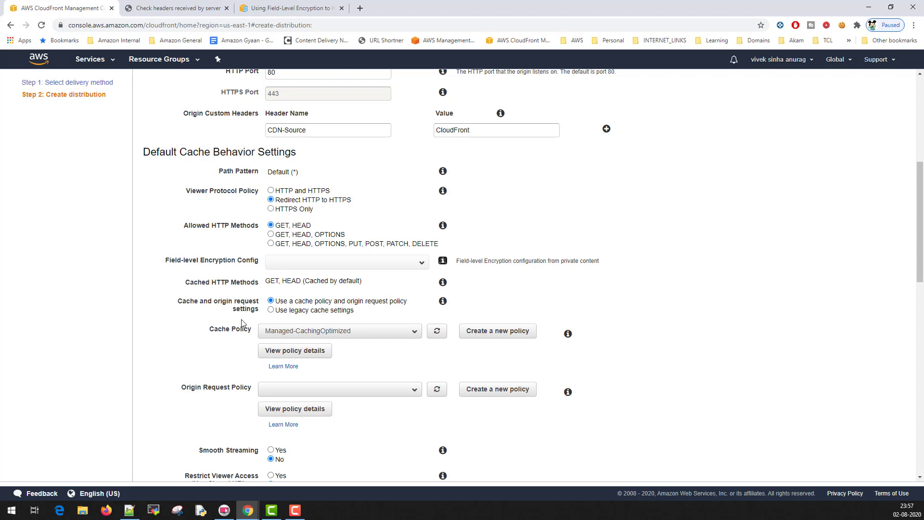
pyautogui.scroll(-2, 277, 328)
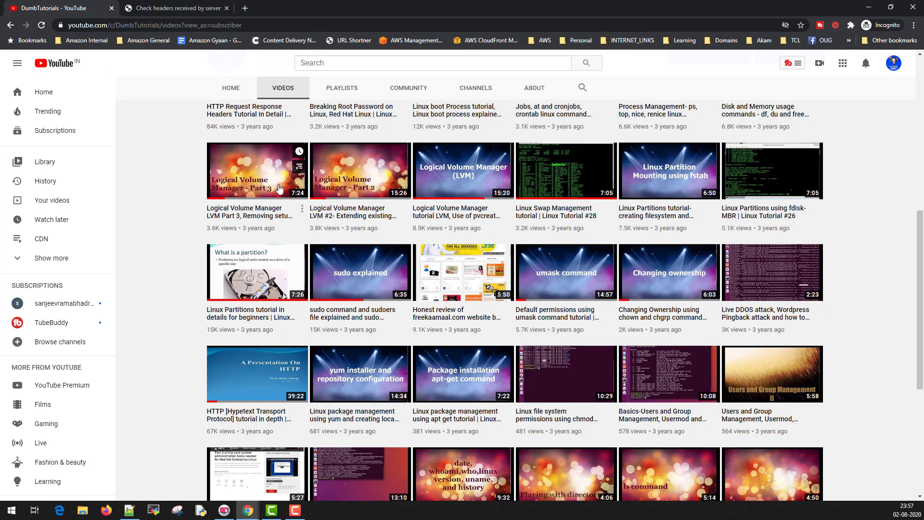
pyautogui.scroll(8, 265, 198)
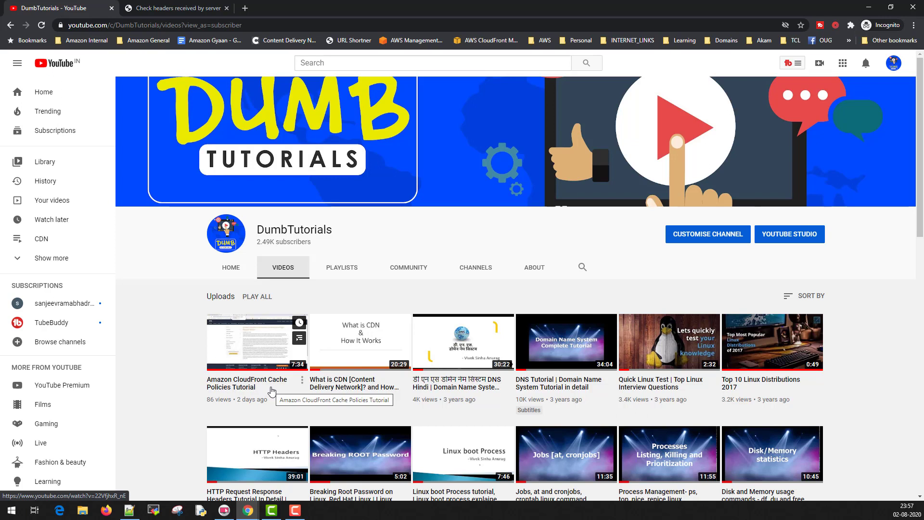
pyautogui.hotkey('alt', 'Tab')
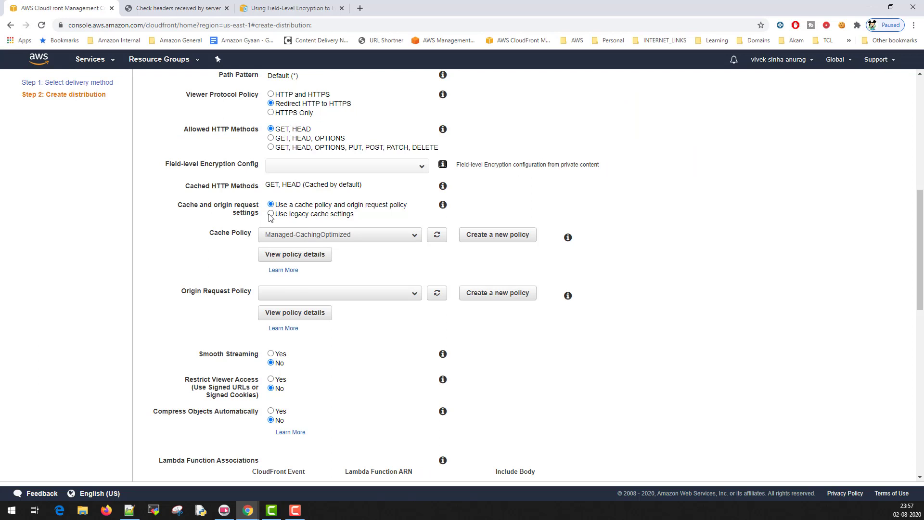
pyautogui.click(271, 214)
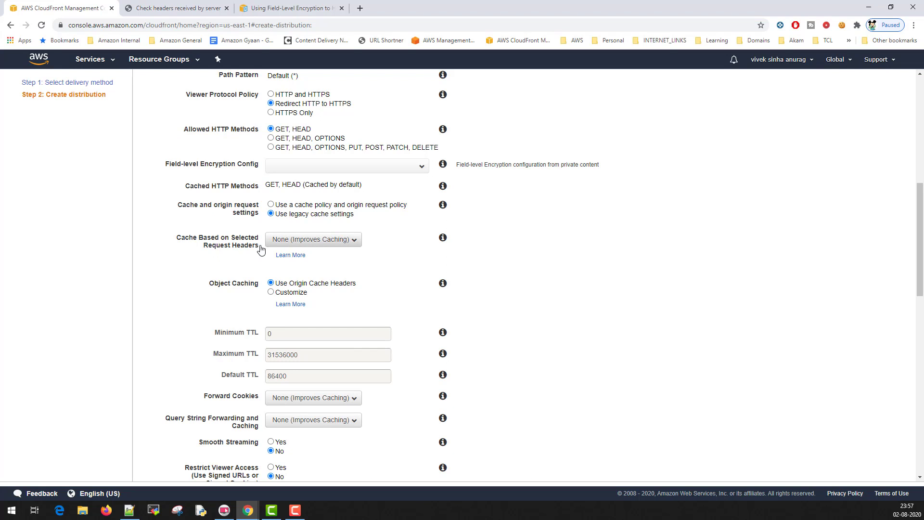
# Step: Try basing the cache on all request headers by choosing All for the selected request headers setting
pyautogui.click(328, 246)
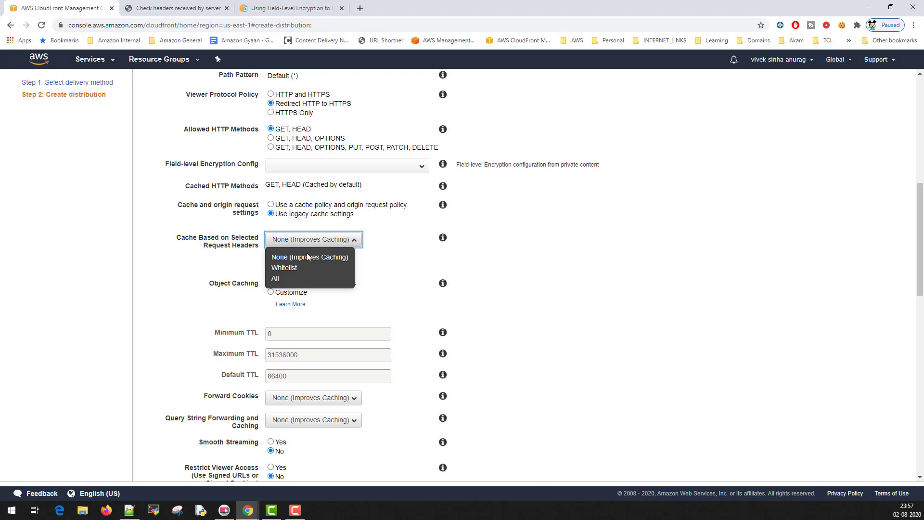
pyautogui.click(292, 279)
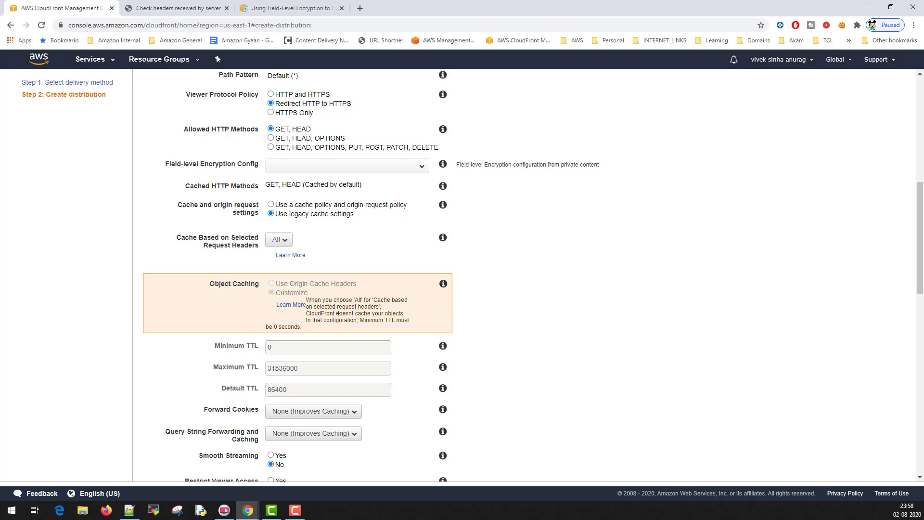
pyautogui.click(351, 251)
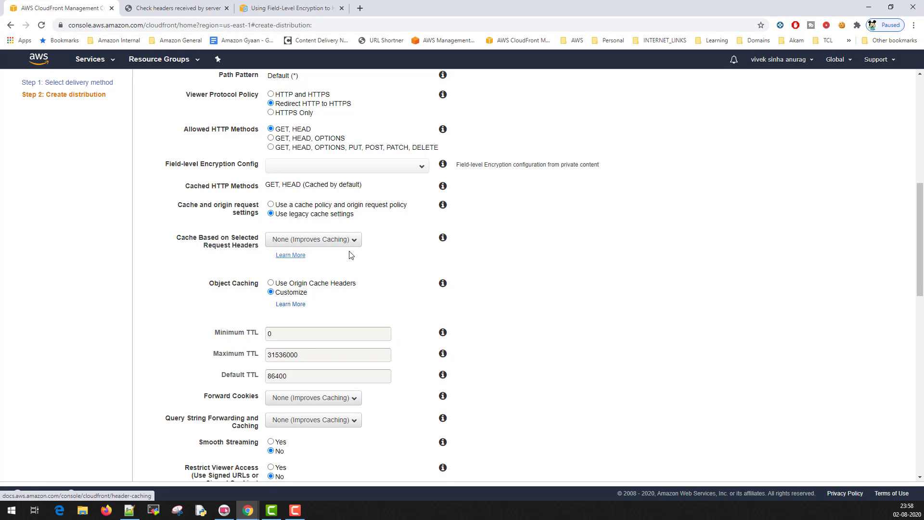
pyautogui.click(324, 245)
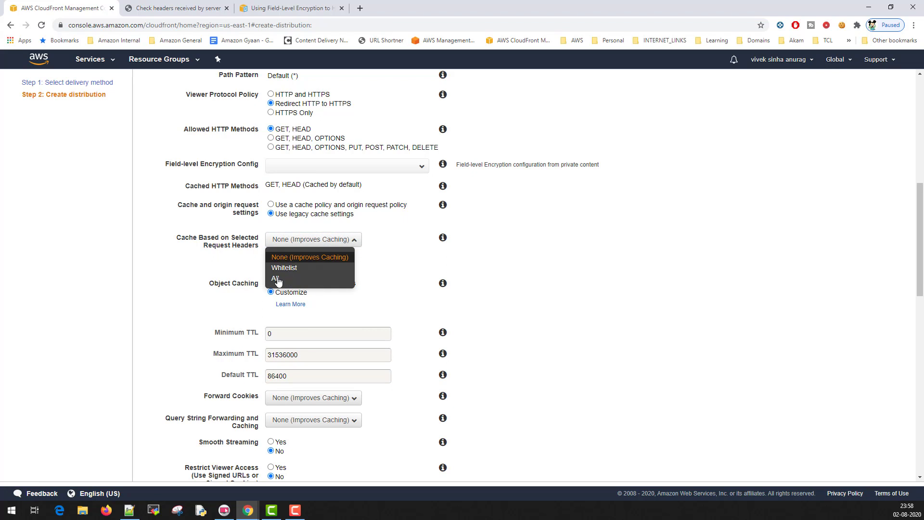
pyautogui.click(277, 279)
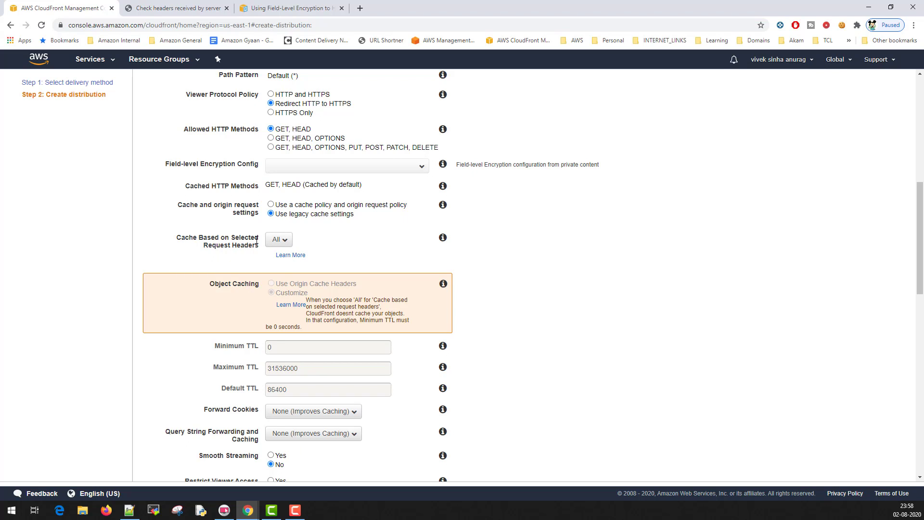
# Step: Try whitelisting the CloudFront-Viewer-Country request header for caching, and restore the request header setting to None (Improves Caching)
pyautogui.click(282, 241)
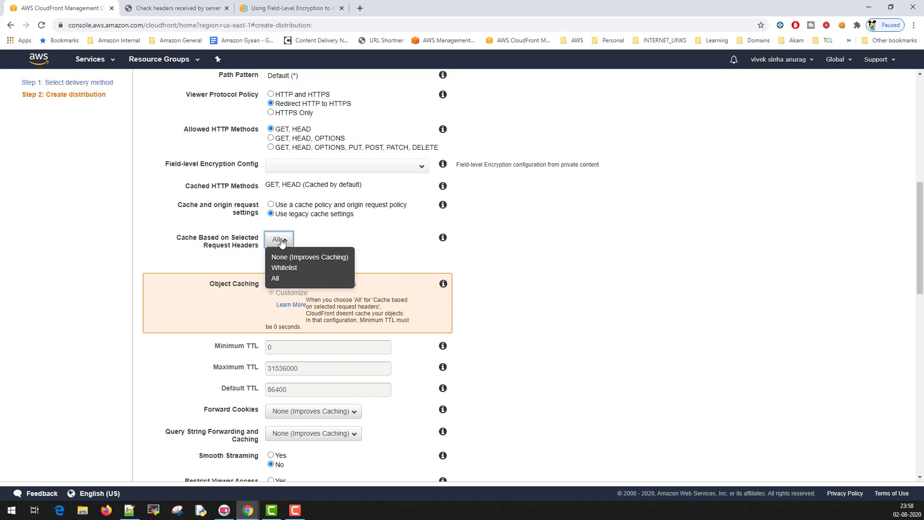
pyautogui.click(296, 268)
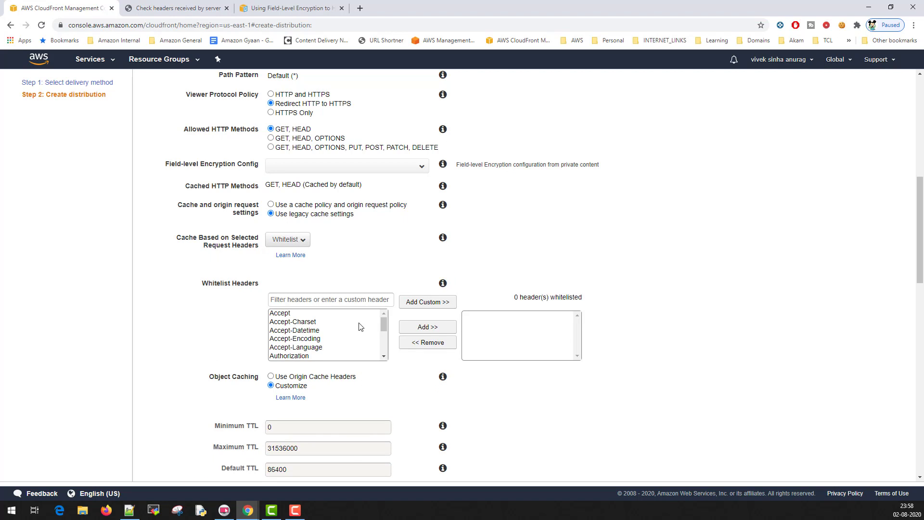
pyautogui.click(284, 316)
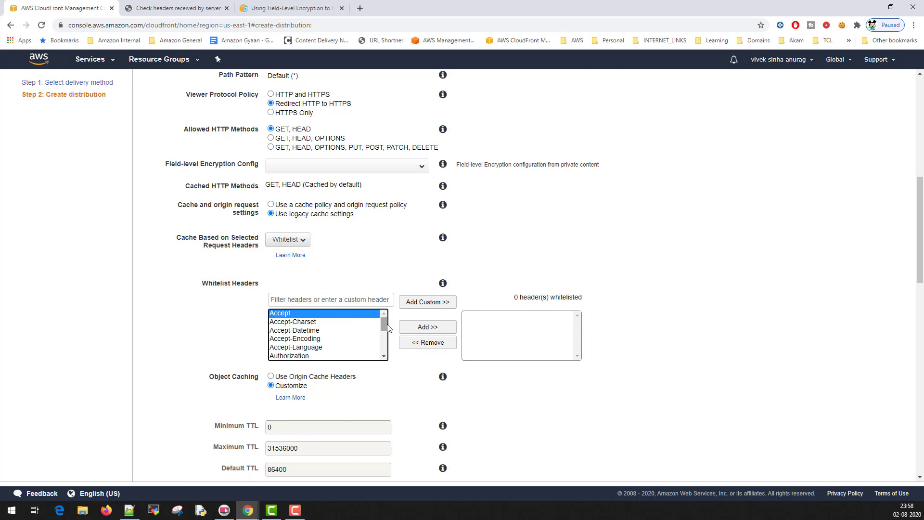
pyautogui.moveTo(385, 327); pyautogui.dragTo(386, 362)
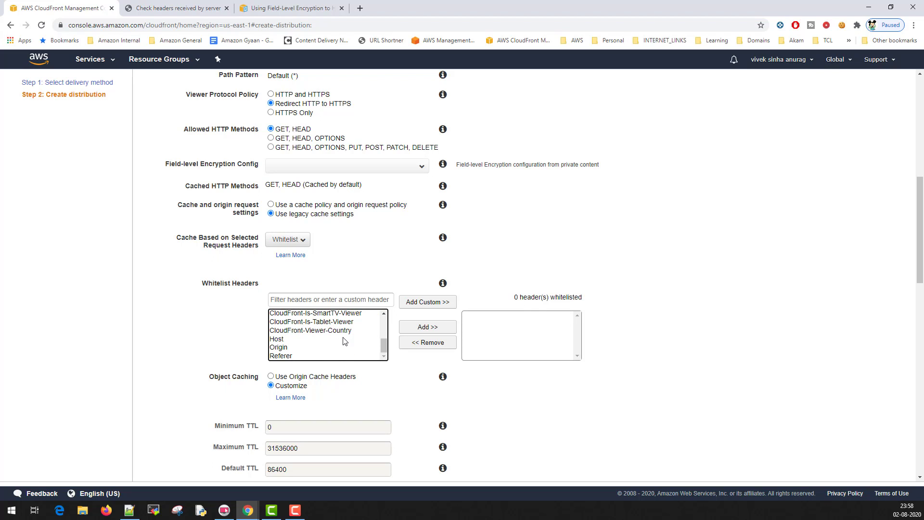
pyautogui.click(311, 332)
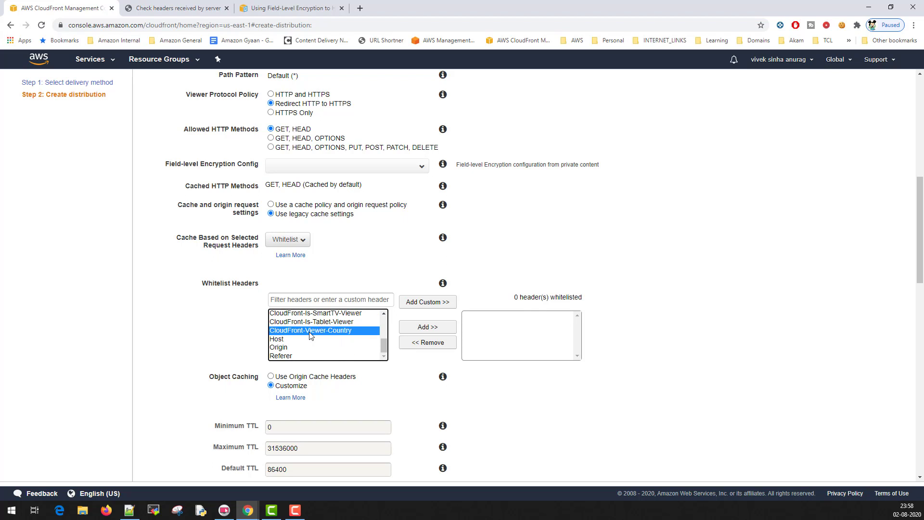
pyautogui.click(436, 303)
pyautogui.click(429, 327)
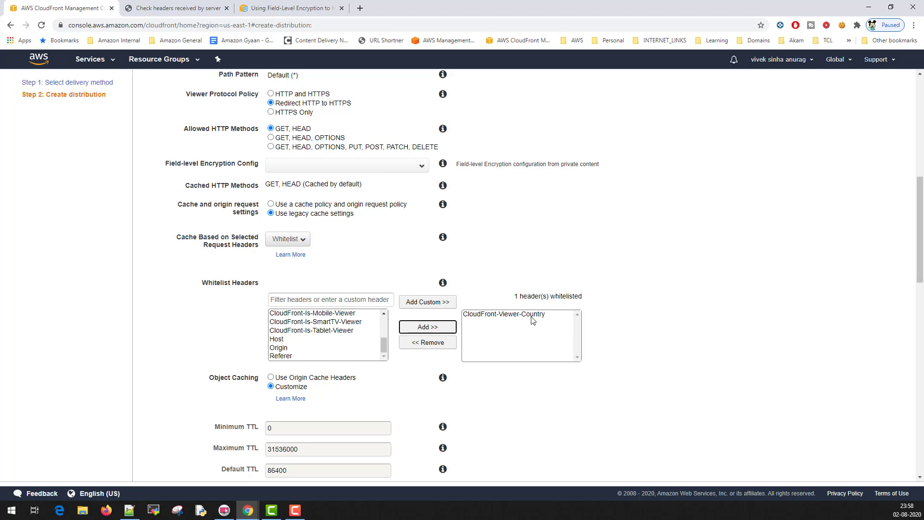
pyautogui.click(511, 320)
pyautogui.click(680, 323)
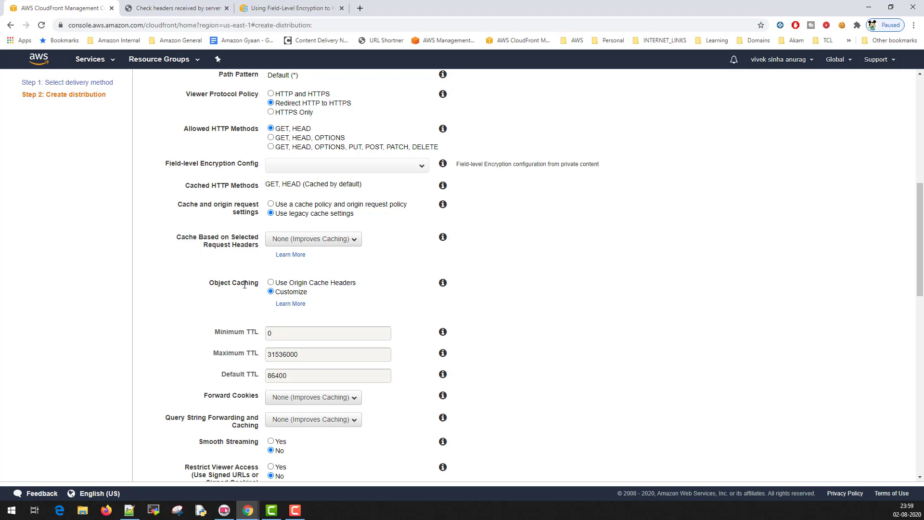
# Step: Set object caching to Customize and review the minimum, maximum and default TTL fields
pyautogui.click(271, 283)
pyautogui.click(271, 292)
pyautogui.scroll(-3, 357, 292)
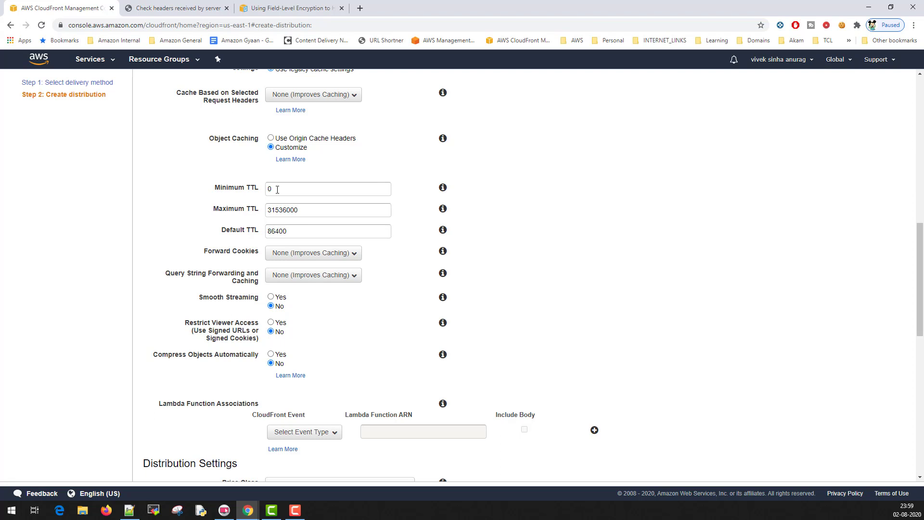
pyautogui.moveTo(214, 188); pyautogui.dragTo(263, 191)
pyautogui.moveTo(213, 209); pyautogui.dragTo(264, 223)
pyautogui.doubleClick(275, 188)
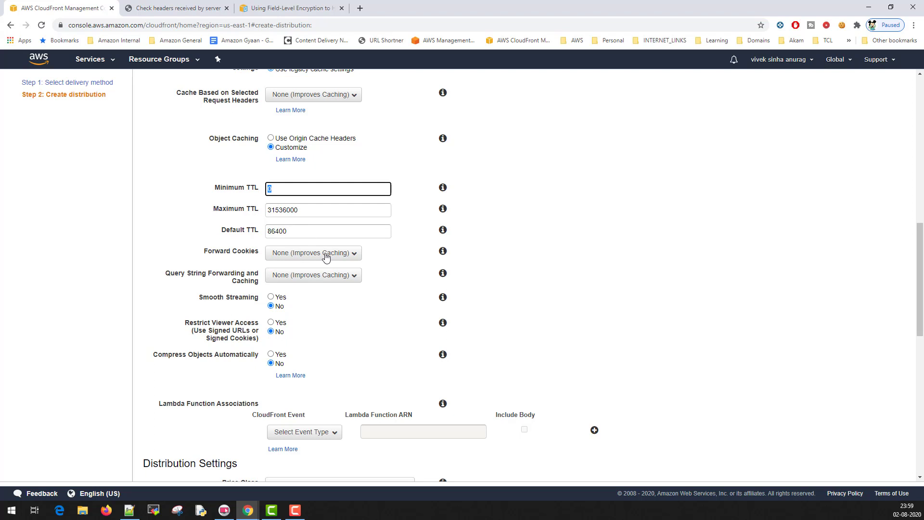
pyautogui.doubleClick(304, 232)
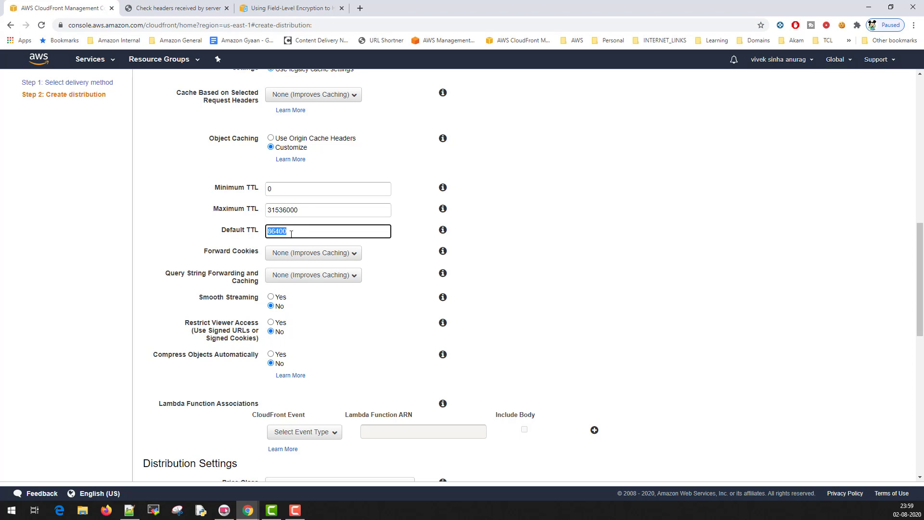
pyautogui.doubleClick(304, 210)
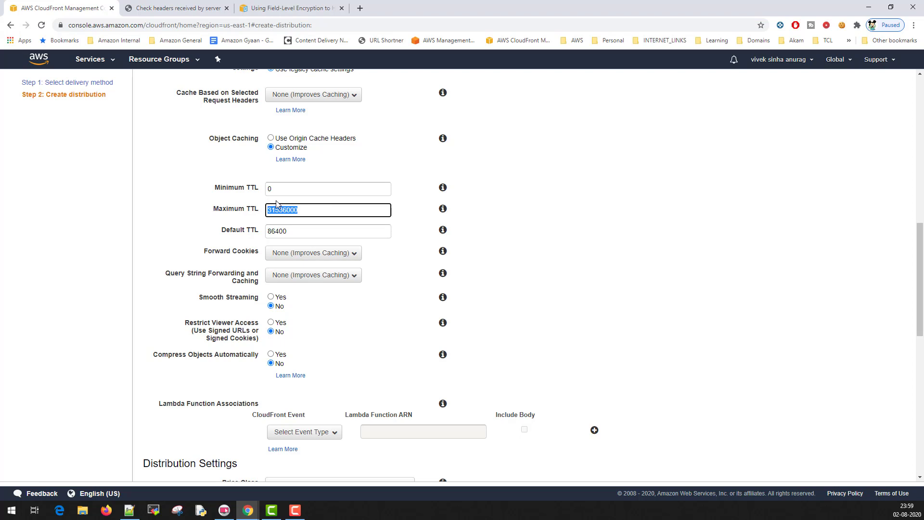
pyautogui.click(553, 206)
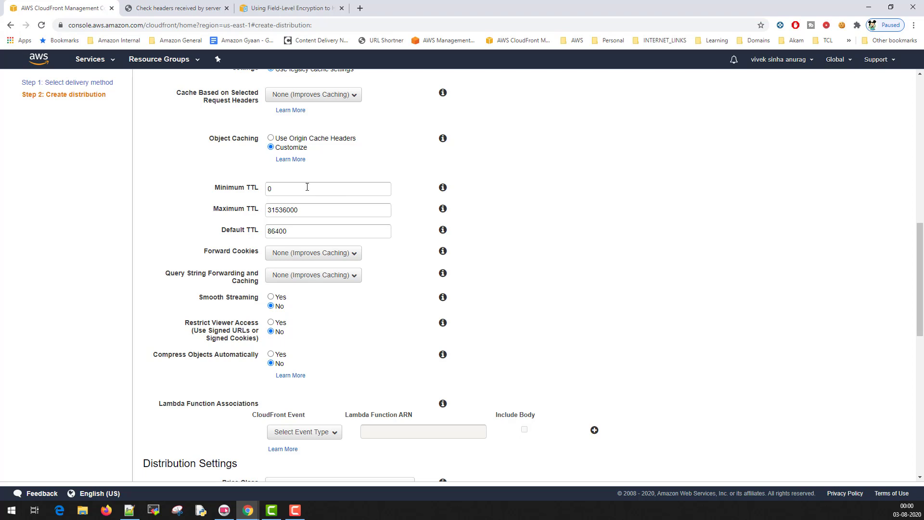
# Step: Set the Default TTL to 2592000 seconds and the Minimum TTL to 86400 seconds
pyautogui.moveTo(296, 191); pyautogui.dragTo(268, 190)
pyautogui.moveTo(306, 231); pyautogui.dragTo(249, 229)
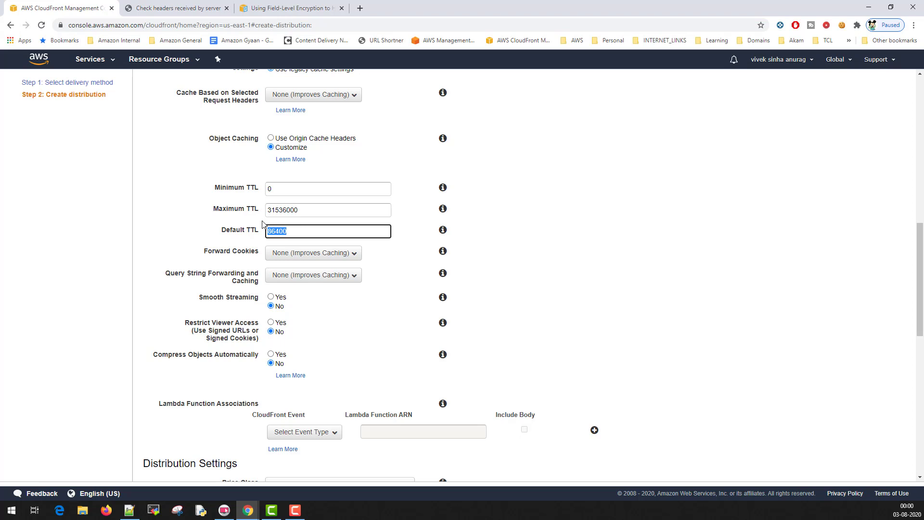
pyautogui.write('25920')
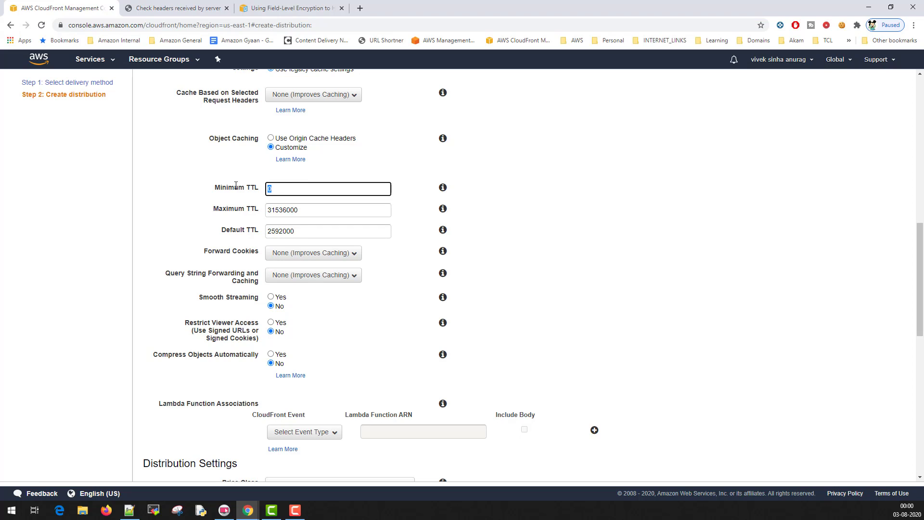
pyautogui.write('86400')
pyautogui.click(576, 225)
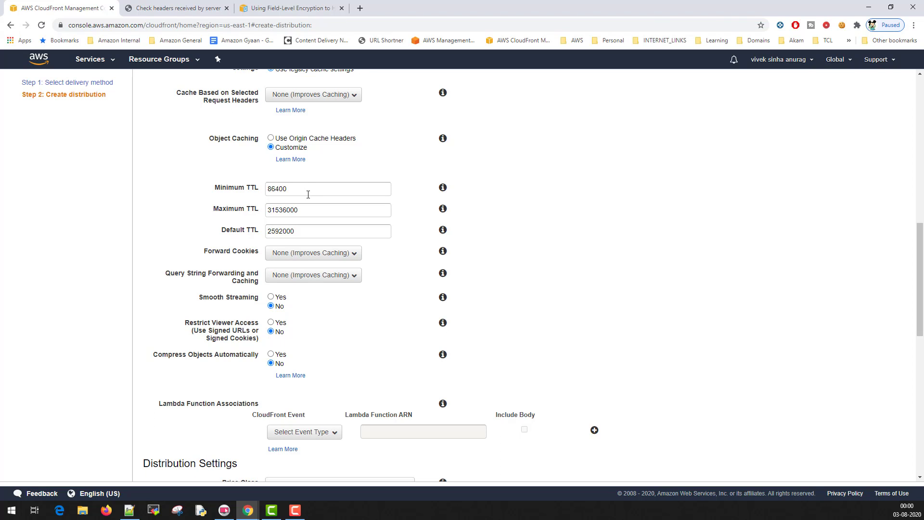
# Step: Review the minimum and default TTL entries and display the help text for the minimum, maximum and default TTL
pyautogui.moveTo(310, 189); pyautogui.dragTo(252, 188)
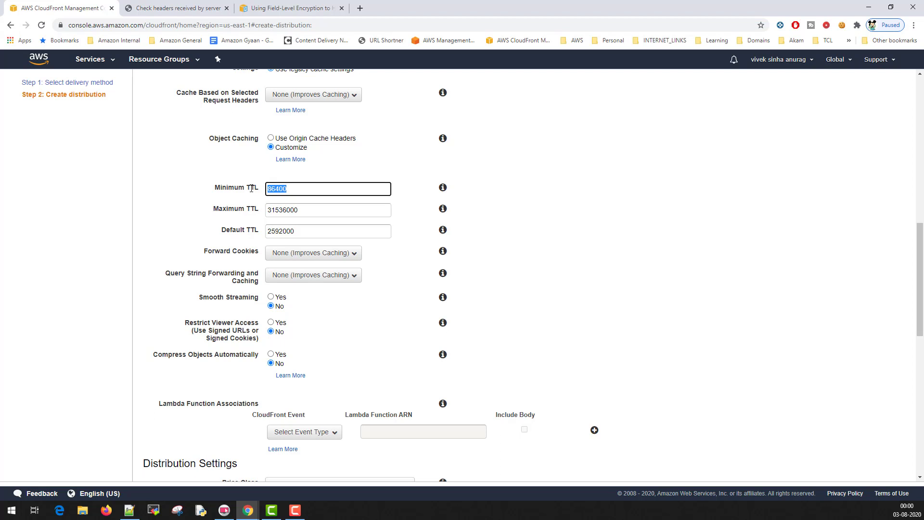
pyautogui.click(303, 191)
pyautogui.moveTo(294, 232); pyautogui.dragTo(255, 231)
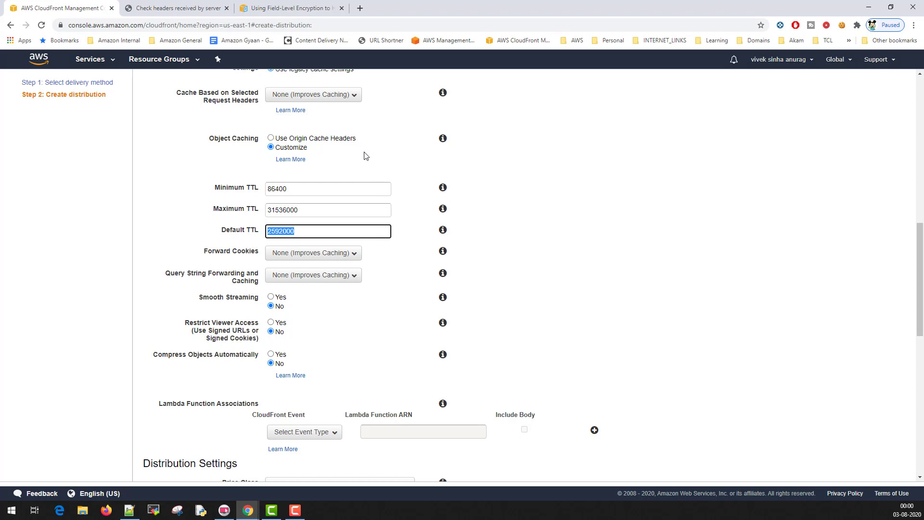
pyautogui.click(443, 188)
pyautogui.click(443, 215)
pyautogui.click(443, 244)
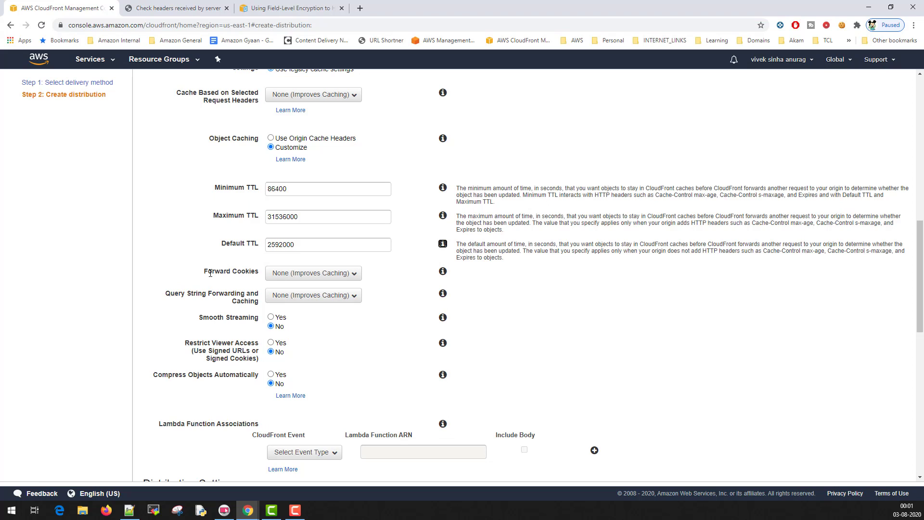
# Step: Try setting cookie forwarding to Whitelist, and restore it to None (Improves Caching)
pyautogui.click(339, 277)
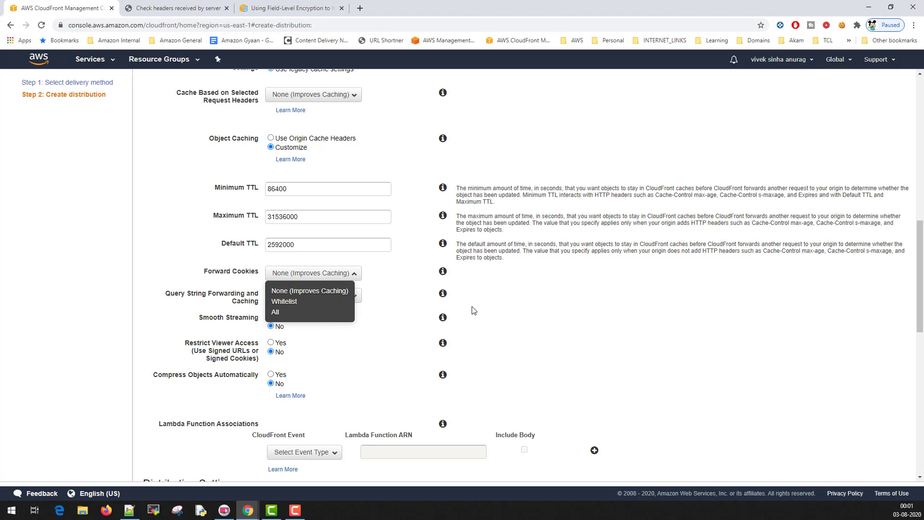
pyautogui.click(578, 316)
pyautogui.click(326, 274)
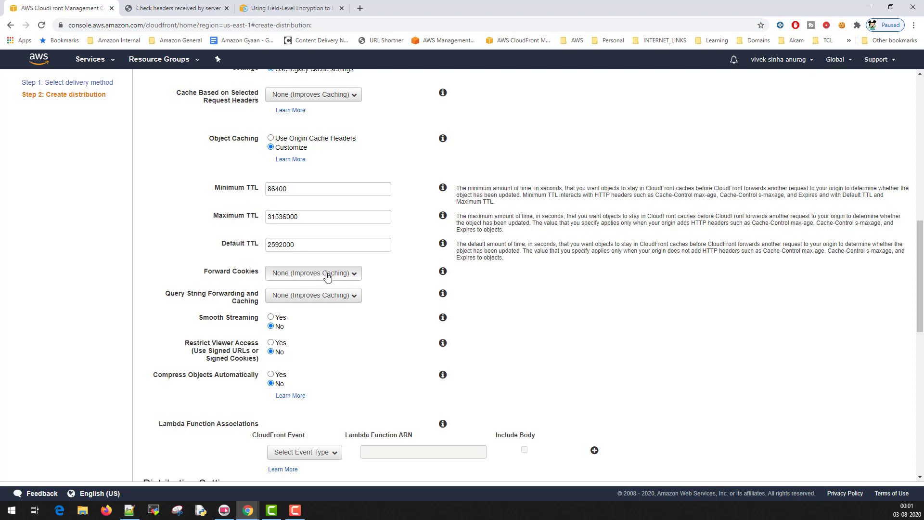
pyautogui.click(296, 303)
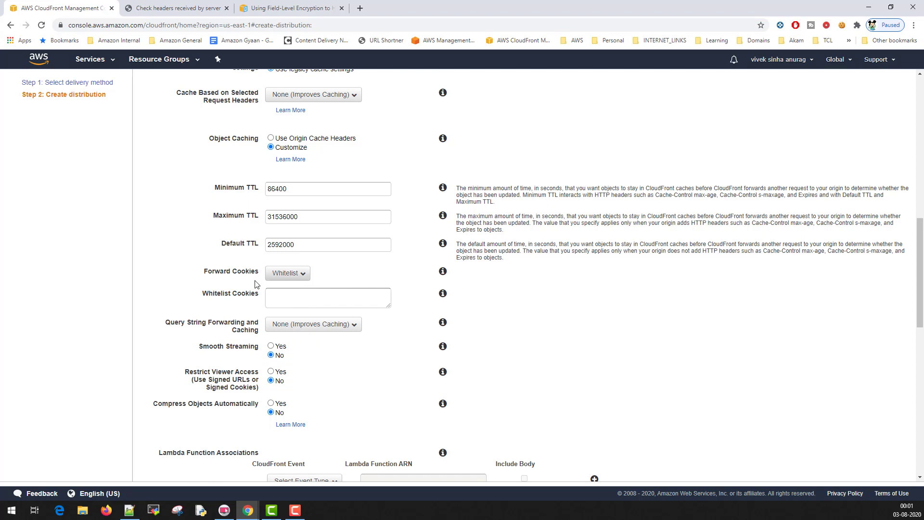
pyautogui.click(303, 275)
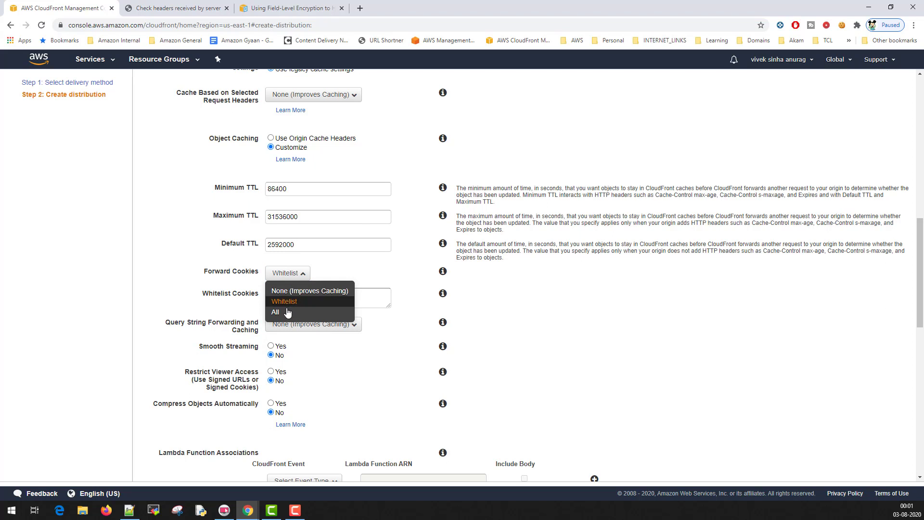
pyautogui.click(307, 293)
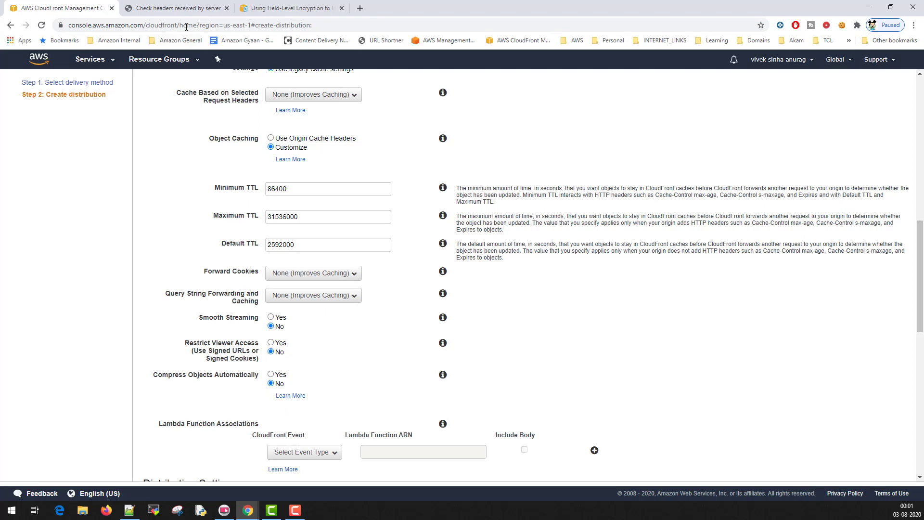
pyautogui.click(178, 7)
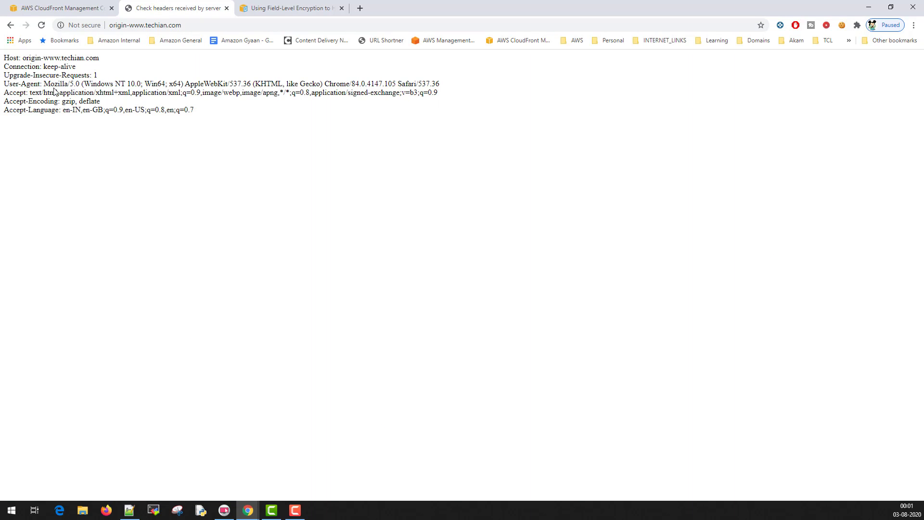
pyautogui.click(62, 12)
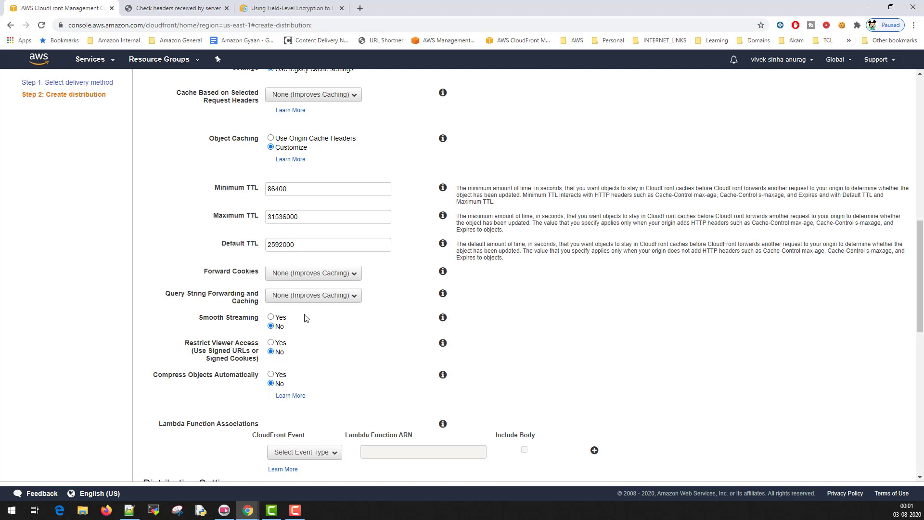
# Step: Try query string caching based on a whitelist, and set Query String Forwarding and Caching to "Forward all, cache based on all"
pyautogui.click(347, 297)
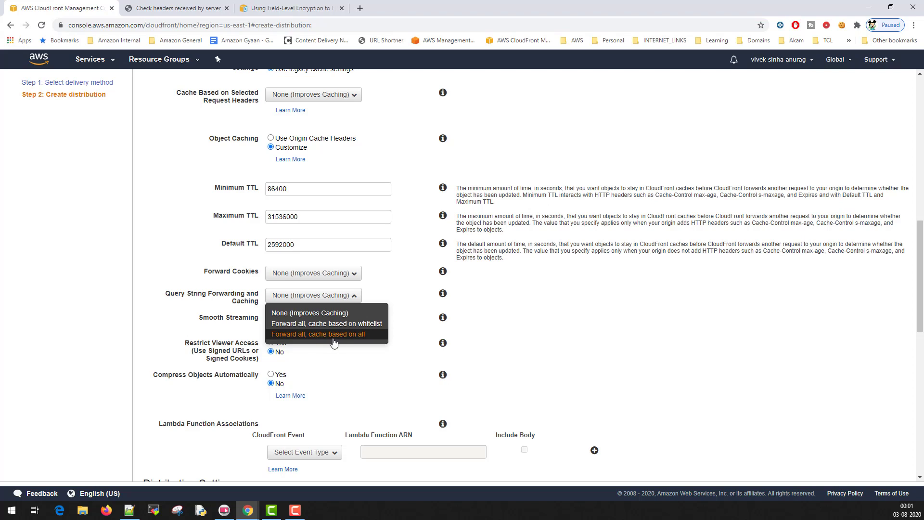
pyautogui.click(305, 319)
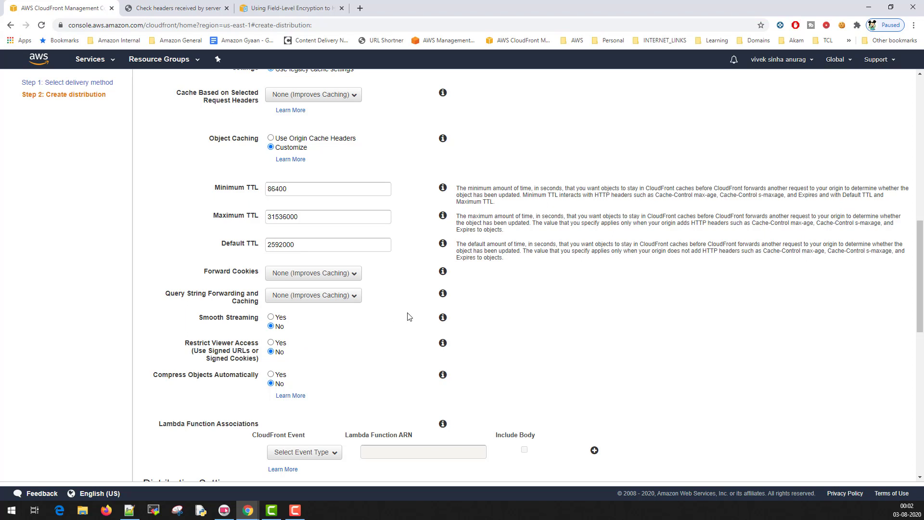
pyautogui.click(303, 298)
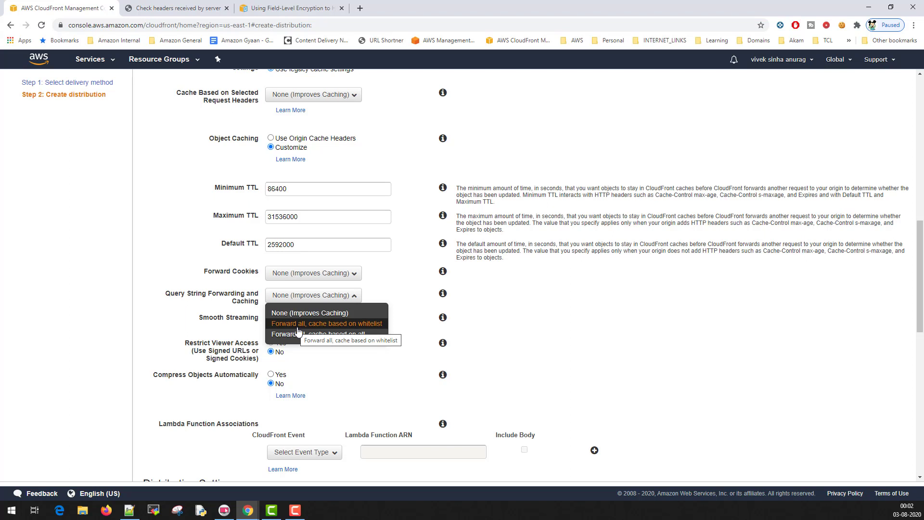
pyautogui.click(299, 325)
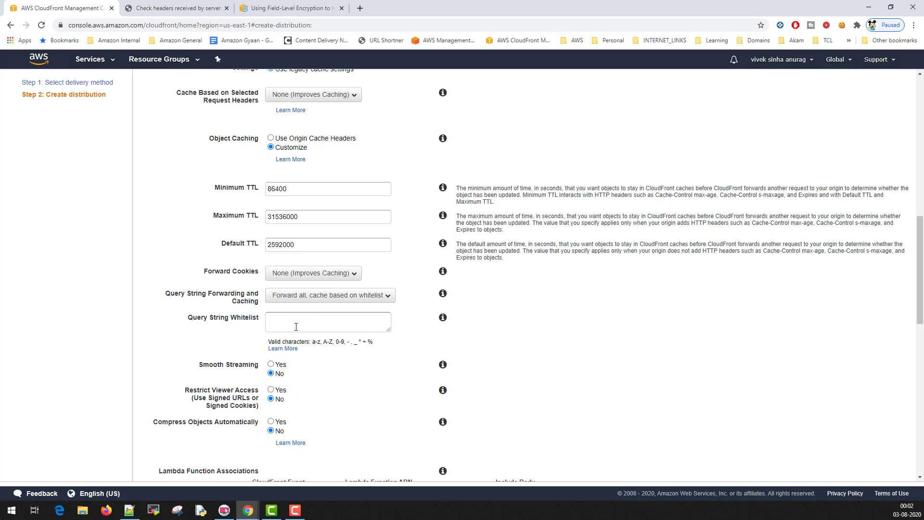
pyautogui.click(296, 327)
pyautogui.click(327, 295)
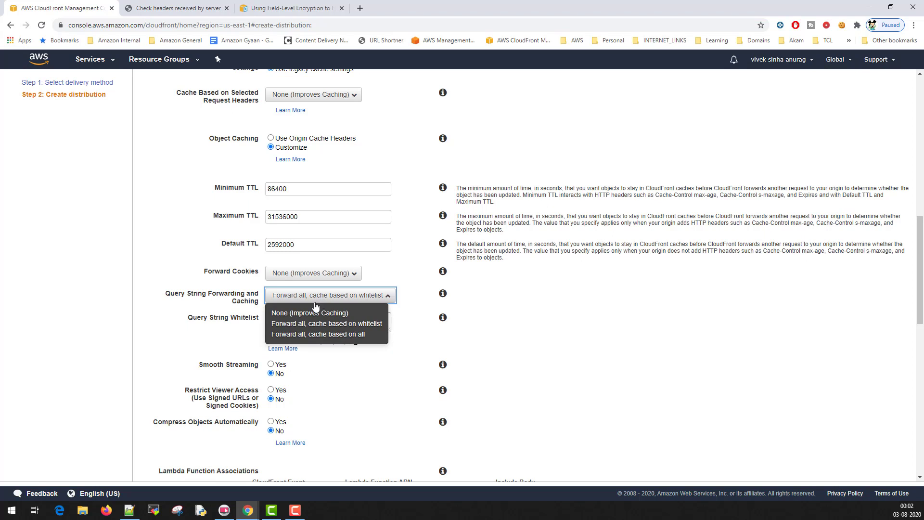
pyautogui.click(294, 334)
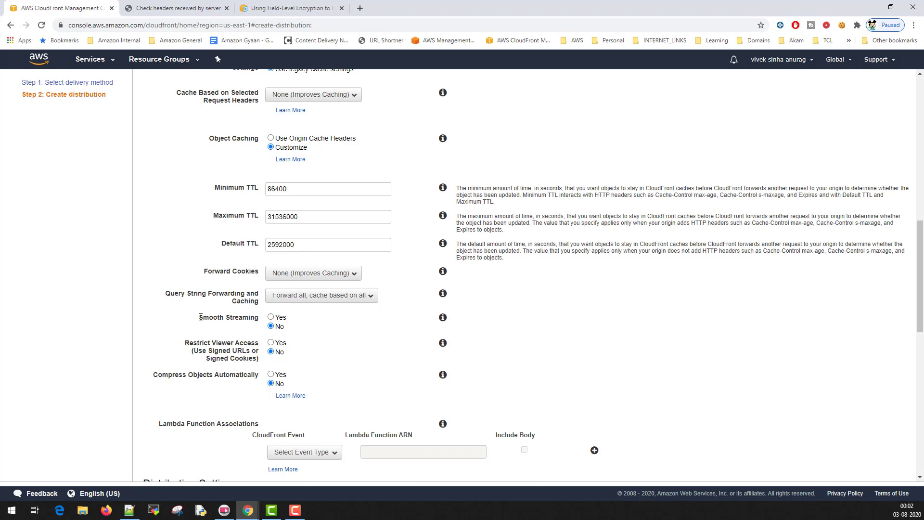
pyautogui.moveTo(198, 318); pyautogui.dragTo(259, 319)
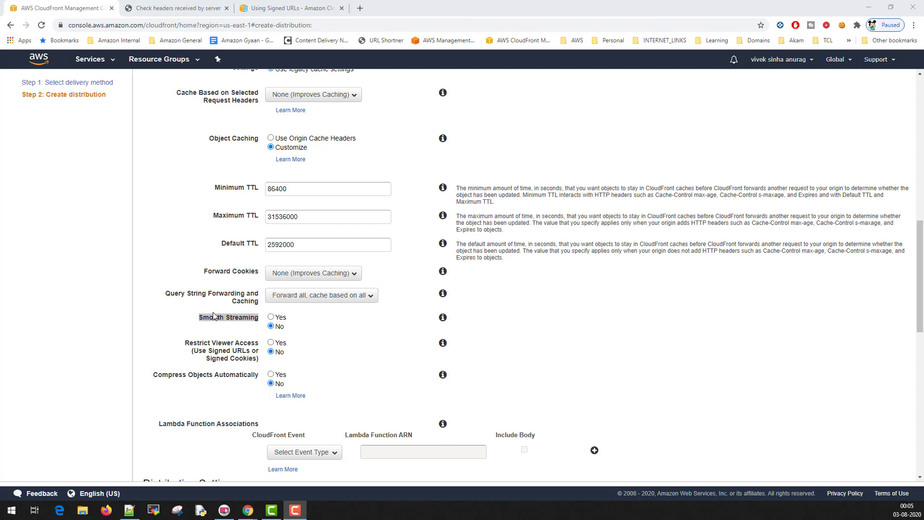
# Step: Read the developer guide page on creating a signed URL using a canned policy and return to the distribution form
pyautogui.click(285, 11)
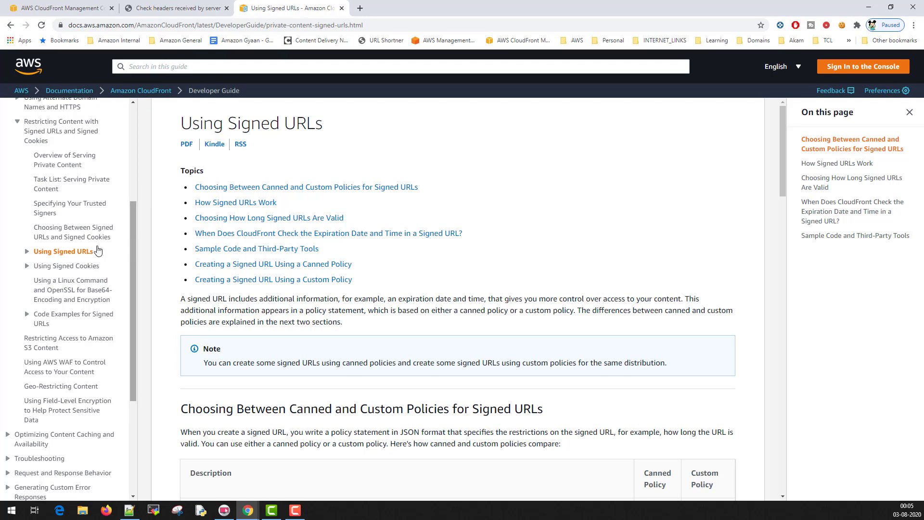
pyautogui.click(27, 253)
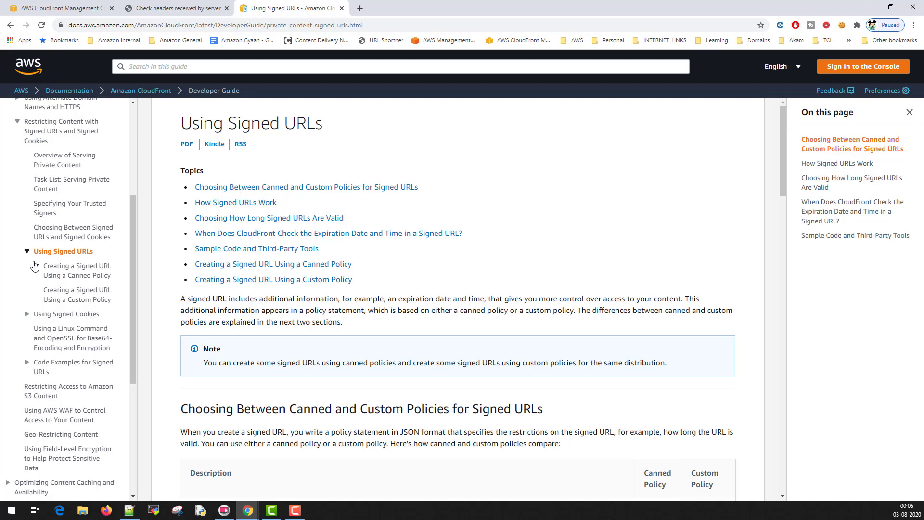
pyautogui.click(72, 271)
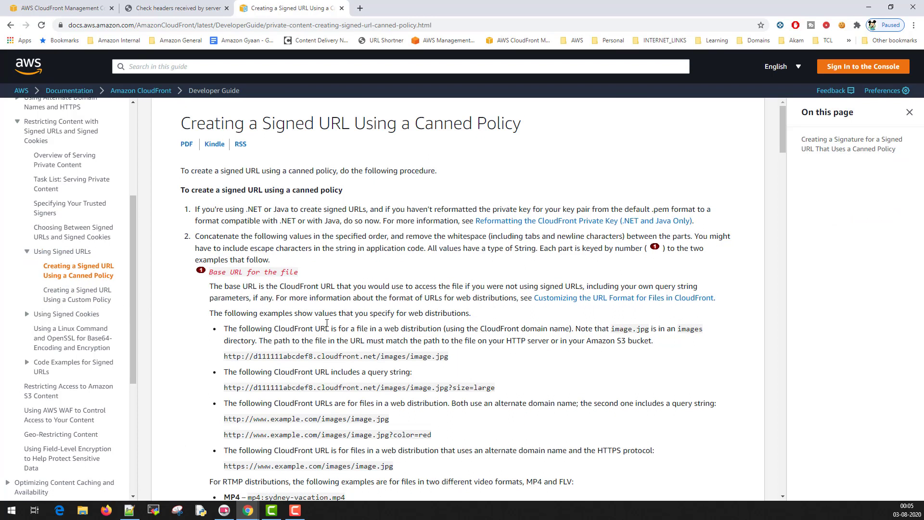
pyautogui.scroll(-10, 366, 315)
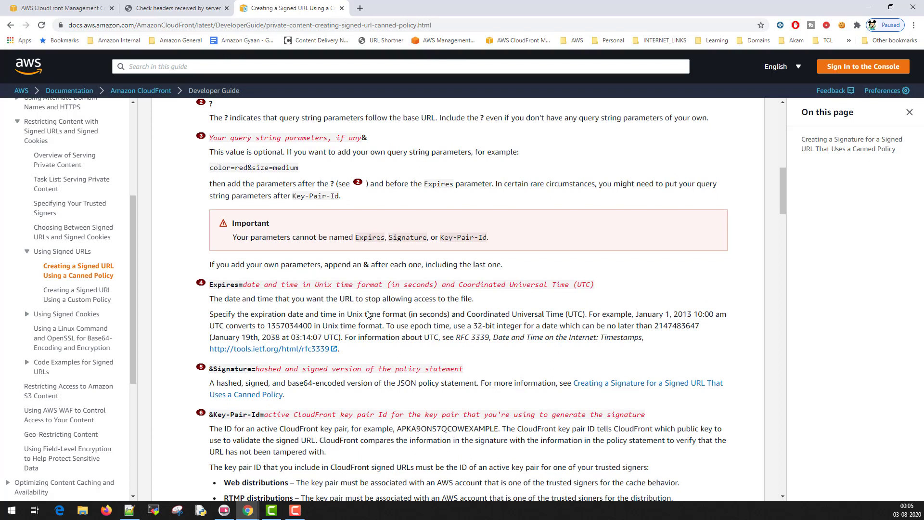
pyautogui.scroll(-7, 337, 241)
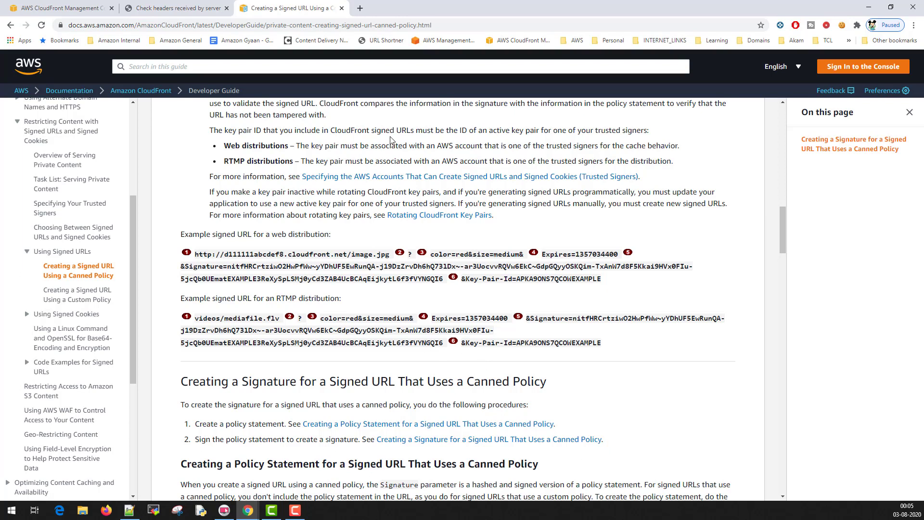
pyautogui.hotkey('ctrl', '1')
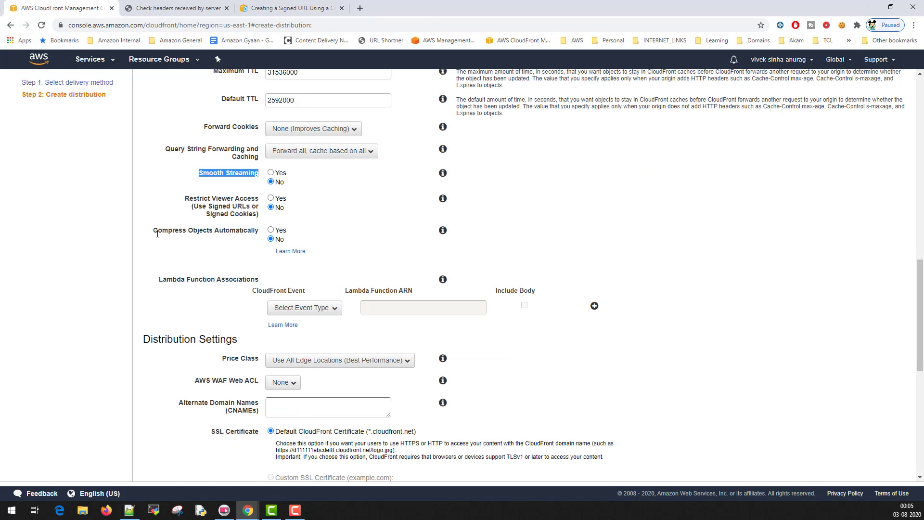
# Step: Set Compress Objects Automatically to Yes and open its linked Serving Compressed Files documentation
pyautogui.click(271, 230)
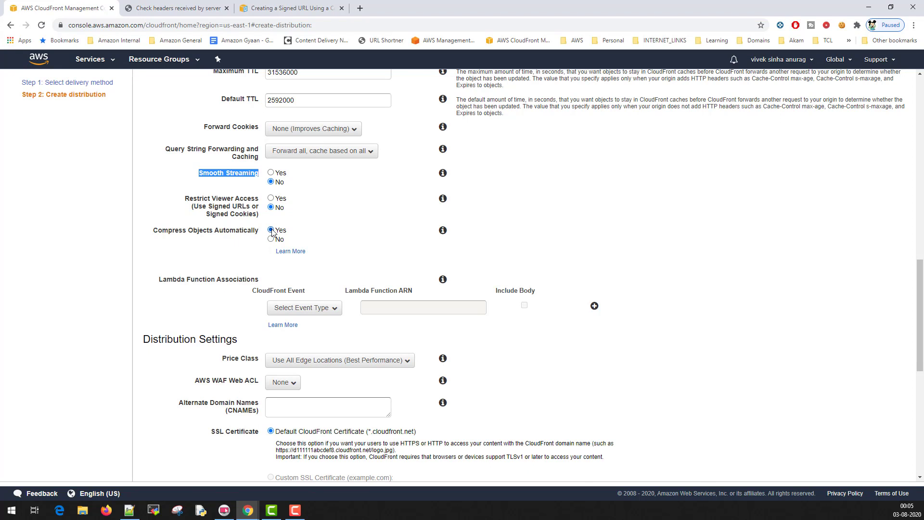
pyautogui.rightClick(294, 255)
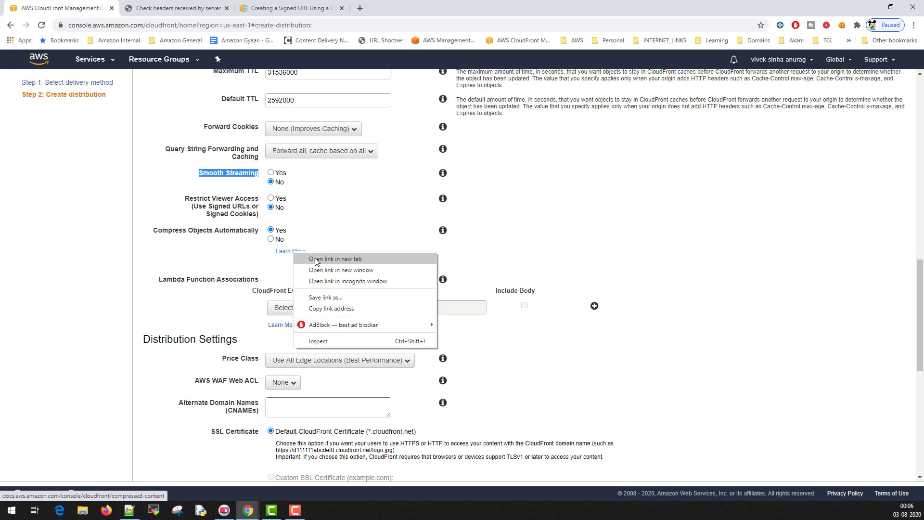
pyautogui.click(316, 260)
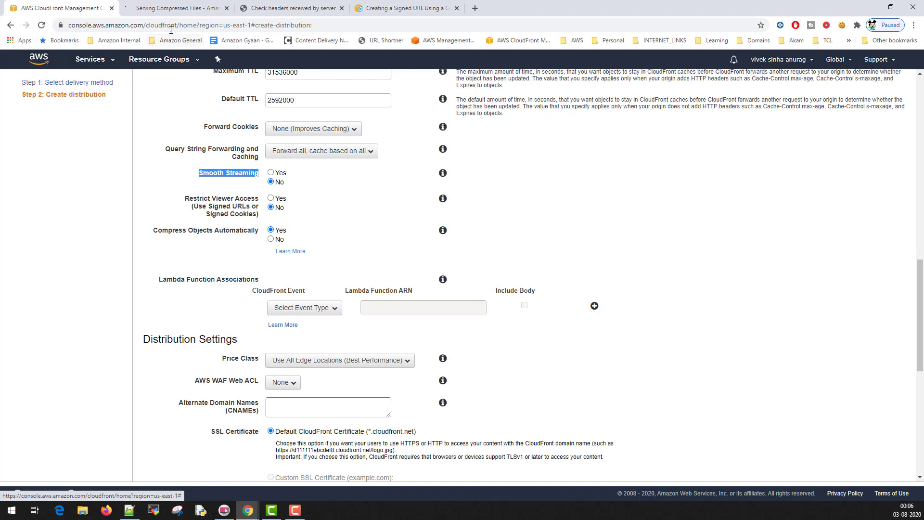
pyautogui.click(174, 8)
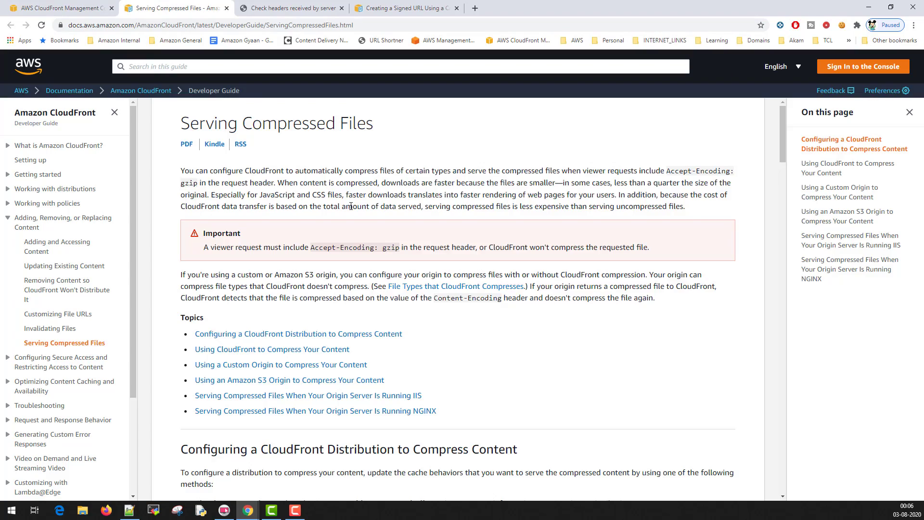
# Step: Examine how CloudFront compresses content and which file types it compresses, and return to the distribution form
pyautogui.scroll(-15, 453, 286)
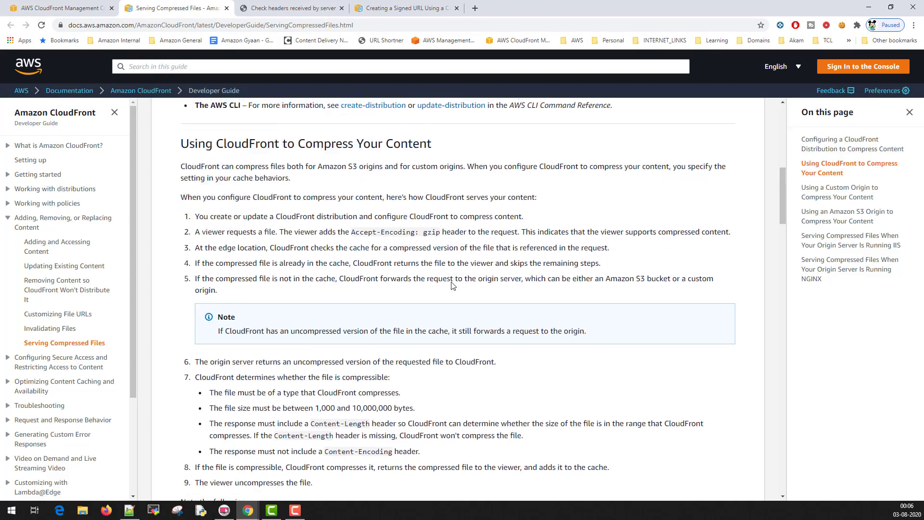
pyautogui.scroll(-10, 450, 286)
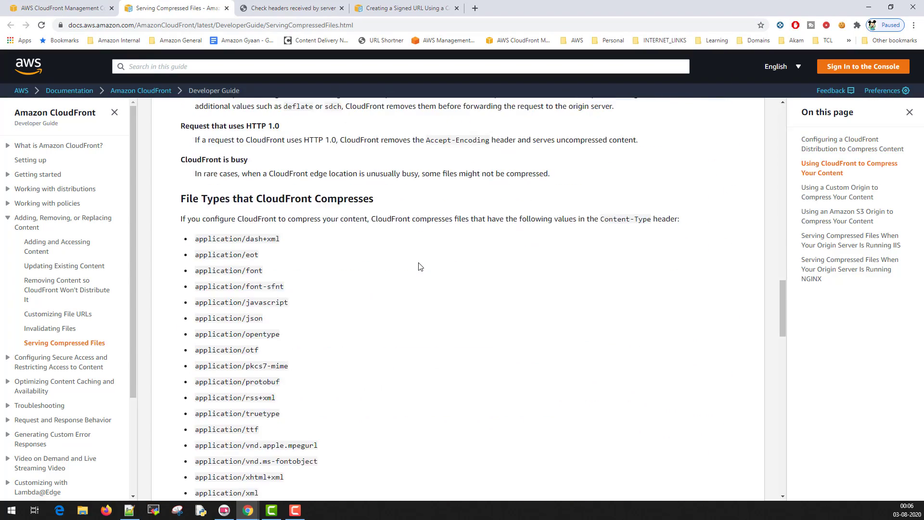
pyautogui.scroll(-5, 419, 265)
pyautogui.scroll(3, 419, 264)
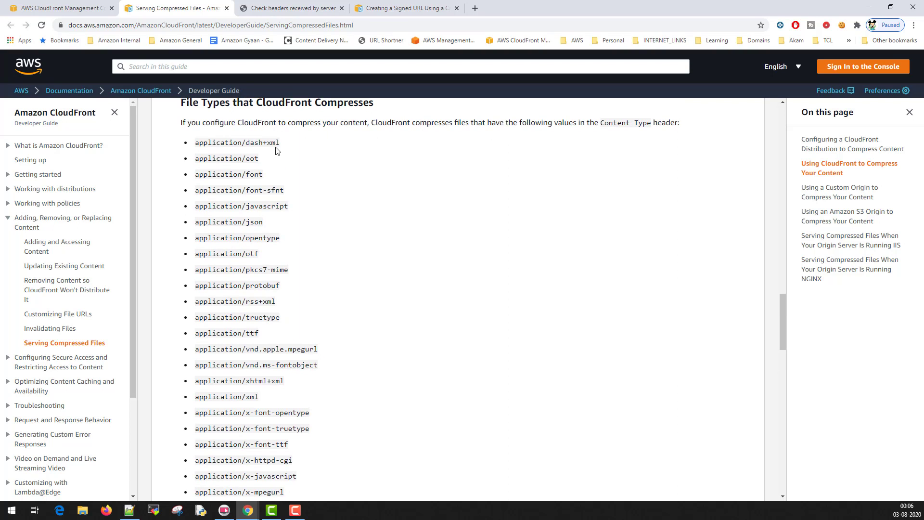
pyautogui.scroll(-5, 265, 298)
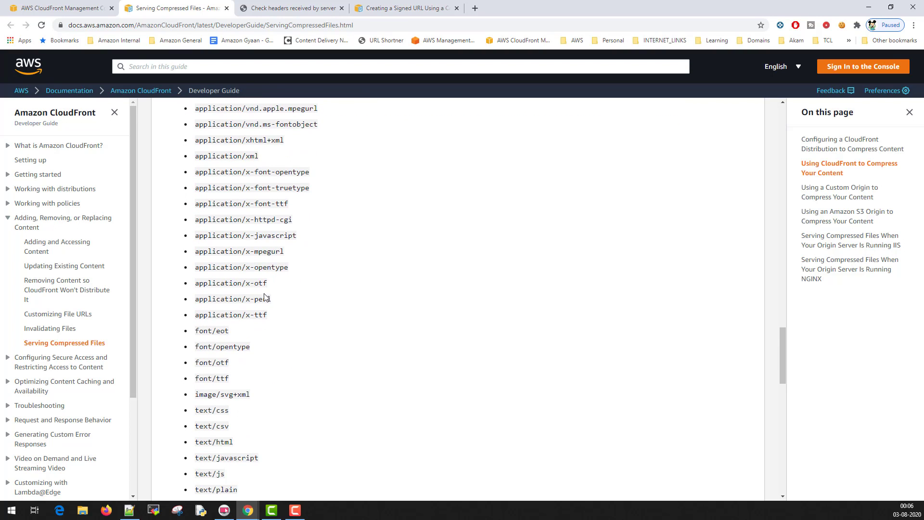
pyautogui.scroll(-6, 287, 274)
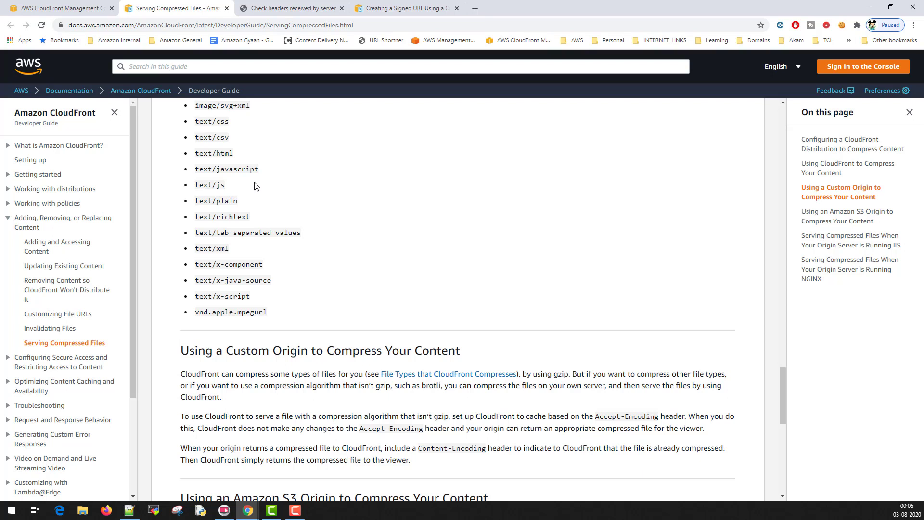
pyautogui.click(55, 8)
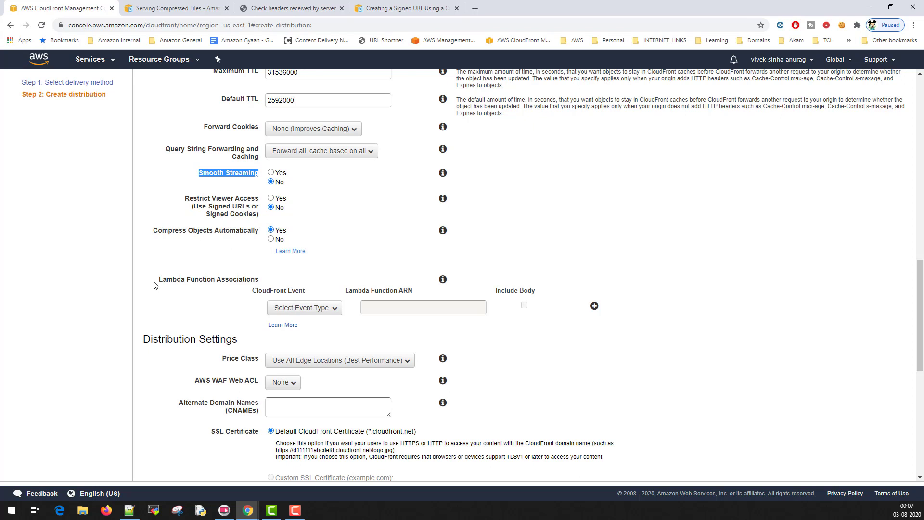
# Step: Try the Price Class "Use Only U.S., Canada and Europe", and restore it to "Use All Edge Locations (Best Performance)"
pyautogui.scroll(-5, 154, 285)
pyautogui.scroll(1, 163, 150)
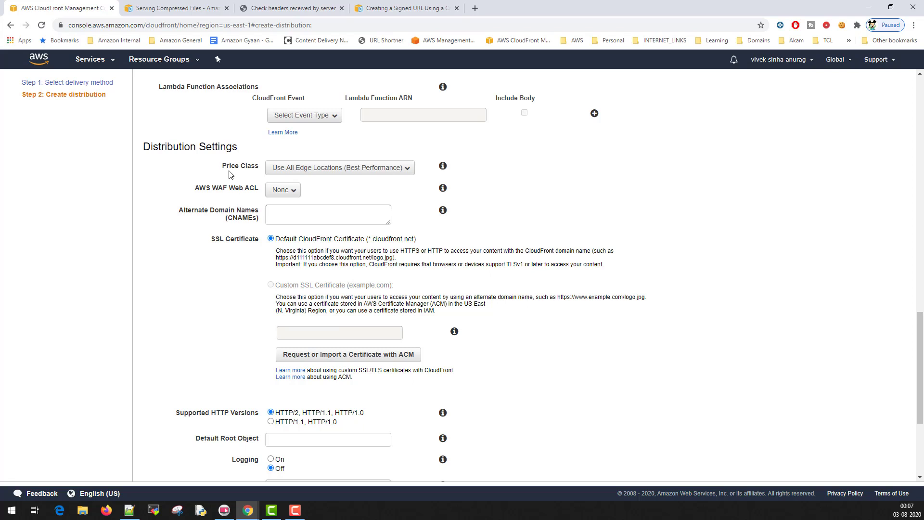
pyautogui.click(378, 169)
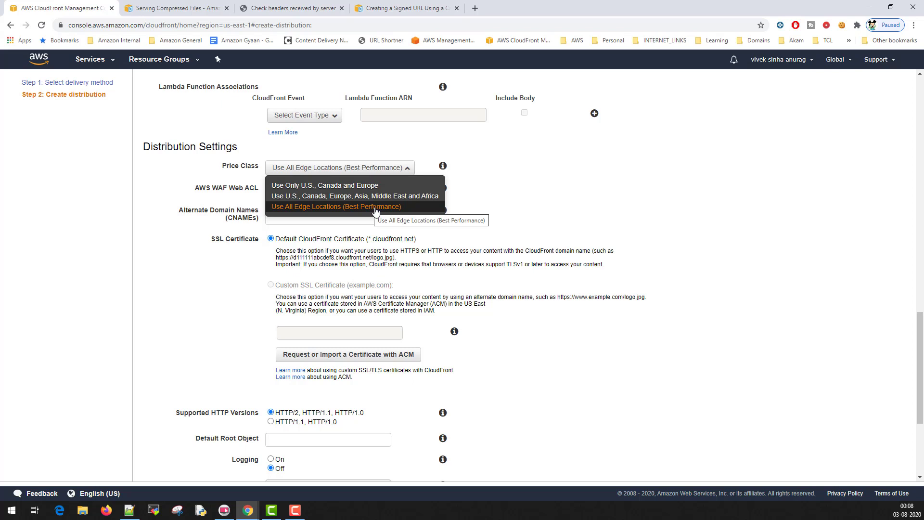
pyautogui.click(378, 186)
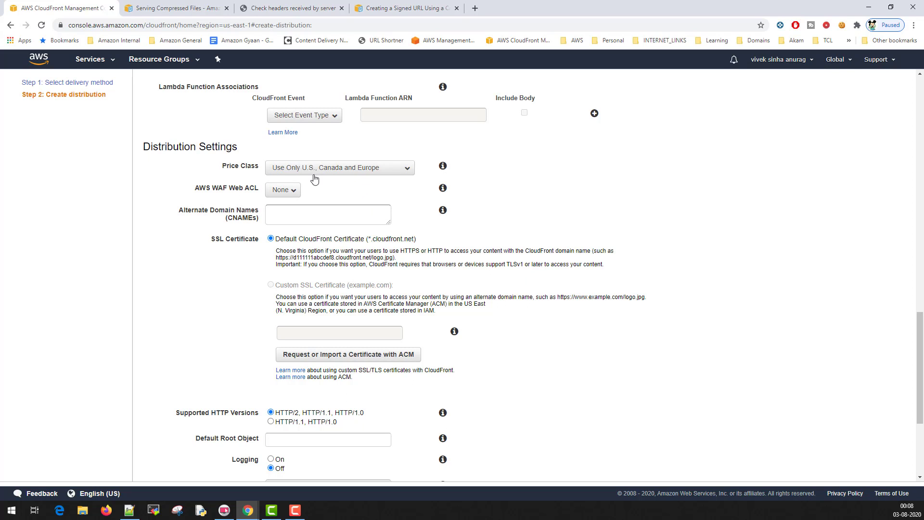
pyautogui.click(355, 175)
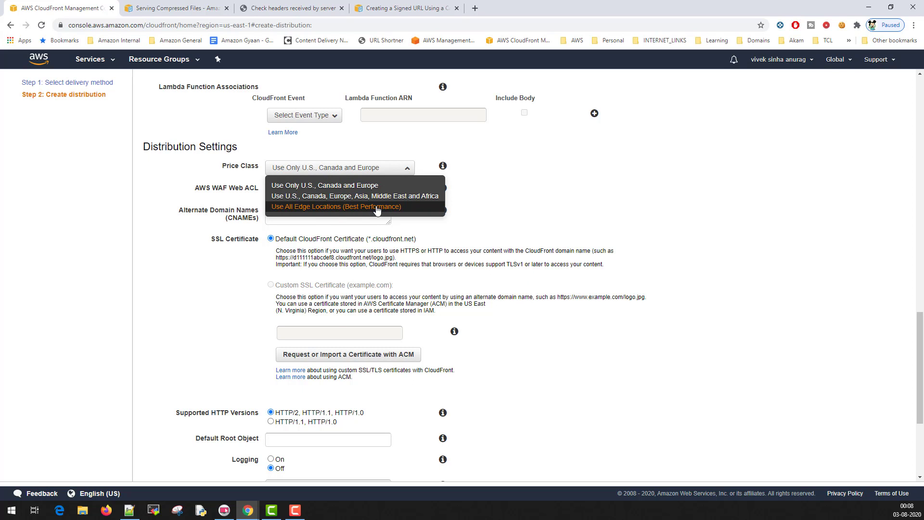
pyautogui.click(337, 208)
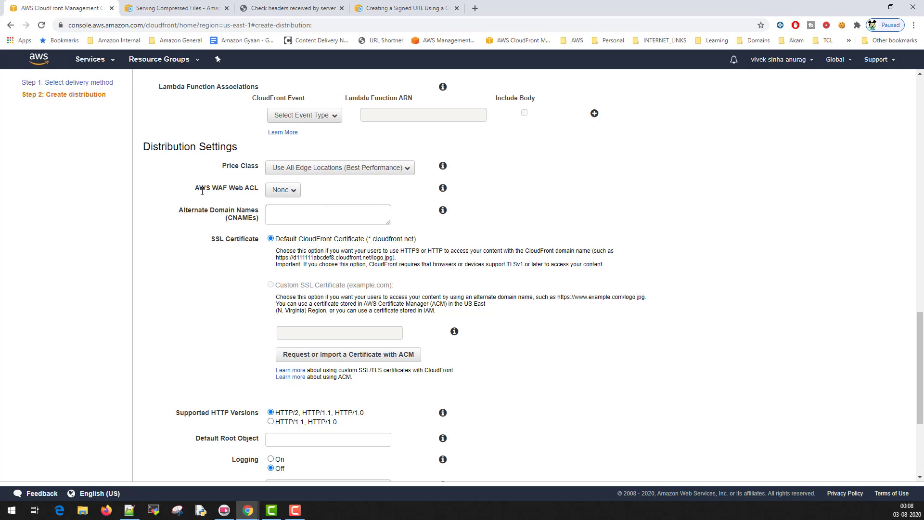
# Step: Try entering a personal www domain under Alternate Domain Names (CNAMEs), and clear the field again
pyautogui.moveTo(194, 188); pyautogui.dragTo(262, 189)
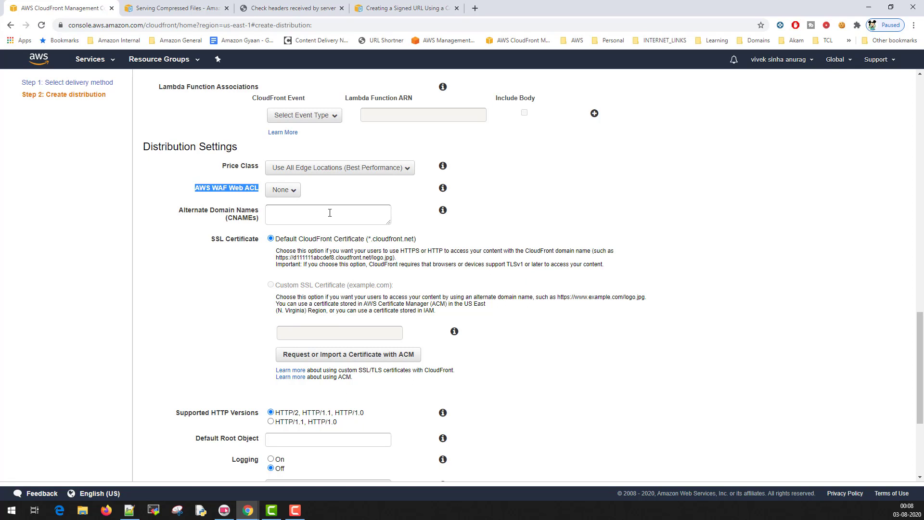
pyautogui.click(309, 217)
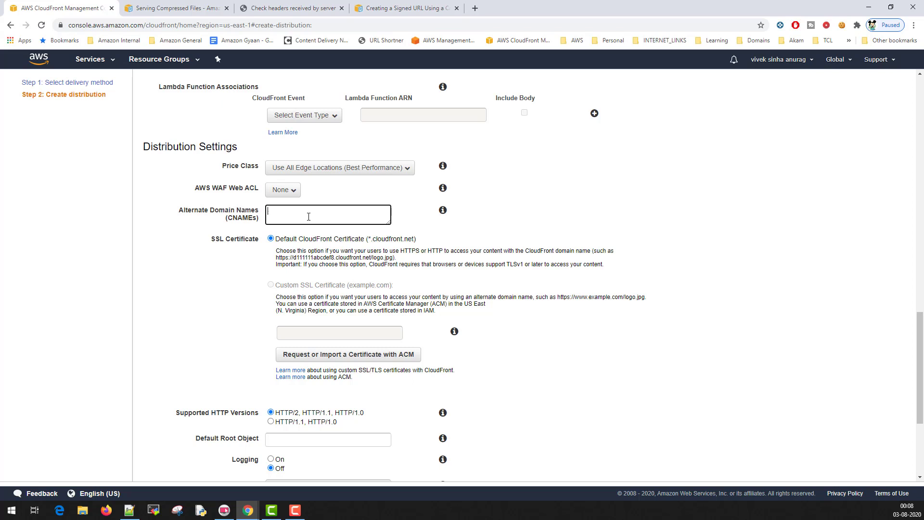
pyautogui.write('www.vivekanurag.com')
pyautogui.moveTo(349, 215); pyautogui.dragTo(266, 216)
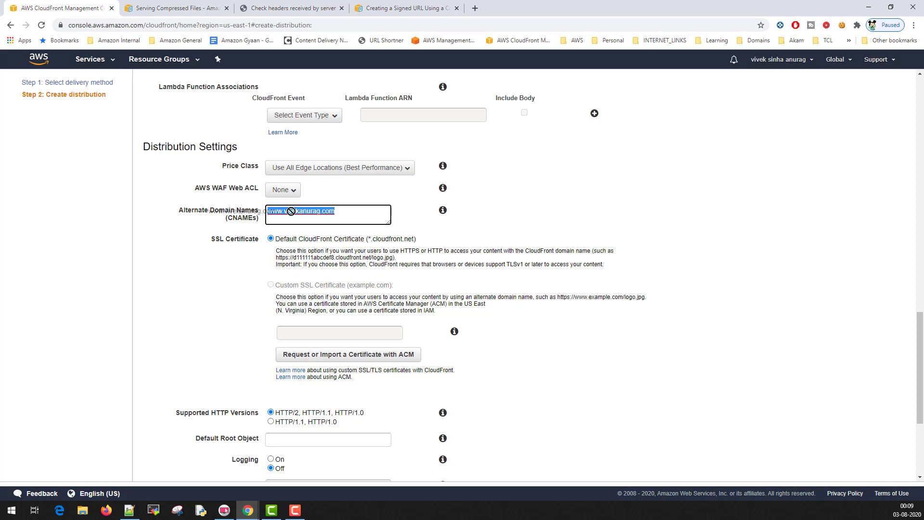
pyautogui.click(355, 213)
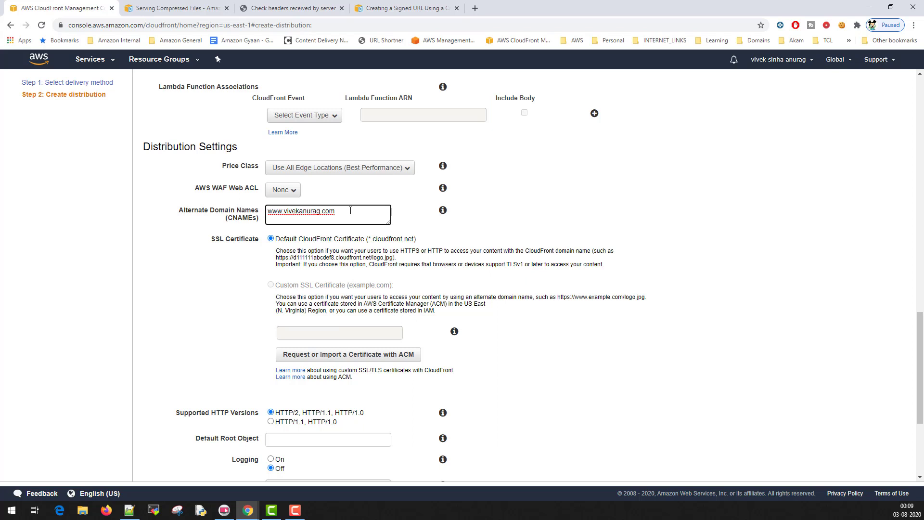
pyautogui.moveTo(350, 210); pyautogui.dragTo(240, 209)
pyautogui.press('BackSpace')
# Step: Try limiting the supported HTTP versions to HTTP/1.1 and HTTP/1.0, and restore HTTP/2, HTTP/1.1, HTTP/1.0
pyautogui.scroll(-2, 271, 227)
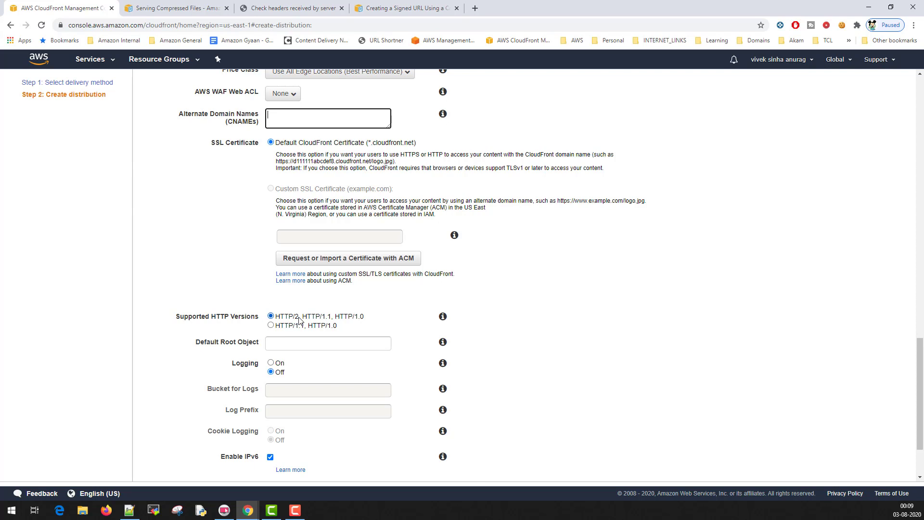
pyautogui.click(271, 317)
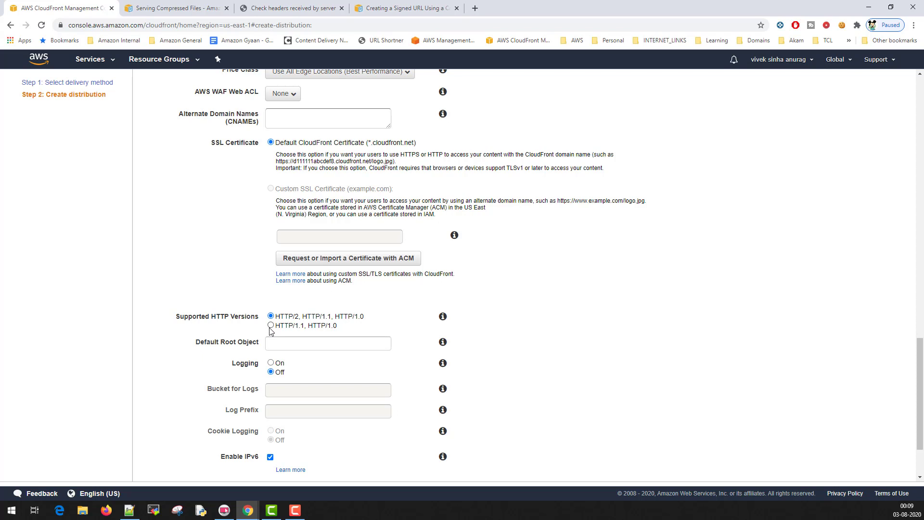
pyautogui.click(271, 325)
pyautogui.moveTo(301, 317); pyautogui.dragTo(281, 316)
pyautogui.click(270, 316)
# Step: Try entering index.htm as the Default Root Object, and clear the field again
pyautogui.click(300, 346)
pyautogui.write('inde')
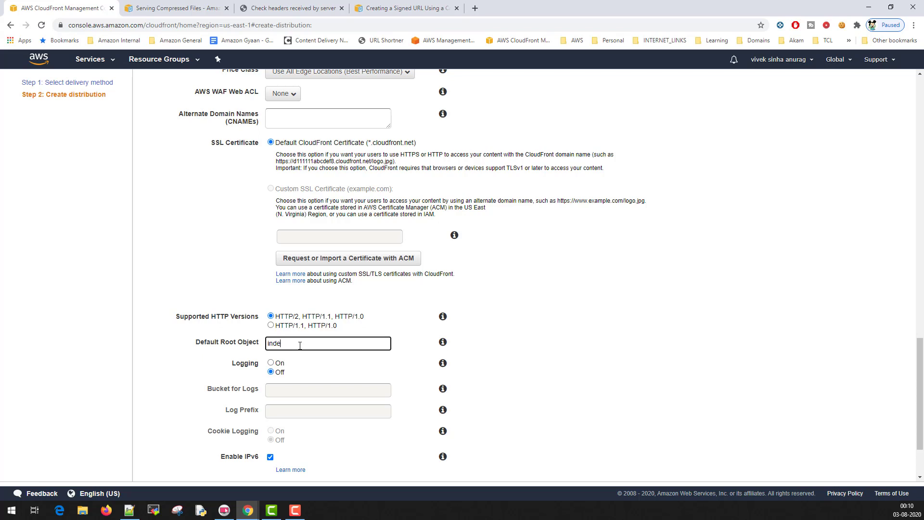
pyautogui.write('x.htm')
pyautogui.press('BackSpace')
pyautogui.press('BackSpace')
pyautogui.press('BackSpace')
pyautogui.press('BackSpace')
pyautogui.press('BackSpace')
pyautogui.press('BackSpace')
pyautogui.press('BackSpace')
pyautogui.press('BackSpace')
pyautogui.press('BackSpace')
# Step: Try turning Logging on with the log prefix "images", clear the prefix, and restore Logging to Off
pyautogui.scroll(-3, 300, 346)
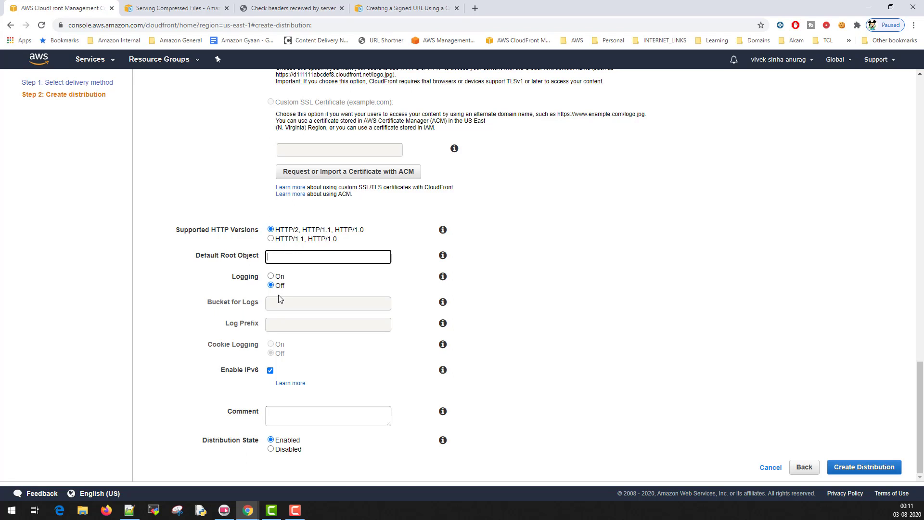
pyautogui.click(271, 284)
pyautogui.click(271, 276)
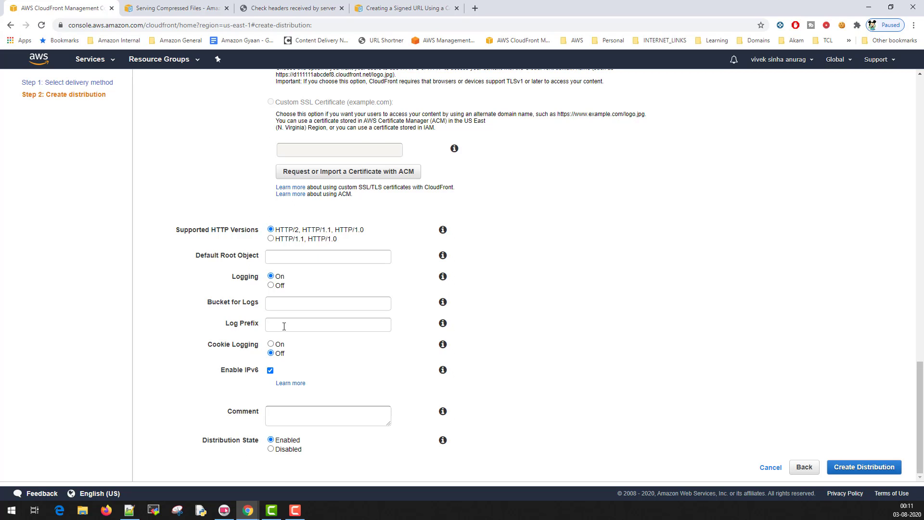
pyautogui.click(284, 327)
pyautogui.write('www')
pyautogui.press('BackSpace')
pyautogui.press('BackSpace')
pyautogui.press('BackSpace')
pyautogui.write('images')
pyautogui.moveTo(309, 327); pyautogui.dragTo(265, 327)
pyautogui.press('BackSpace')
pyautogui.click(270, 285)
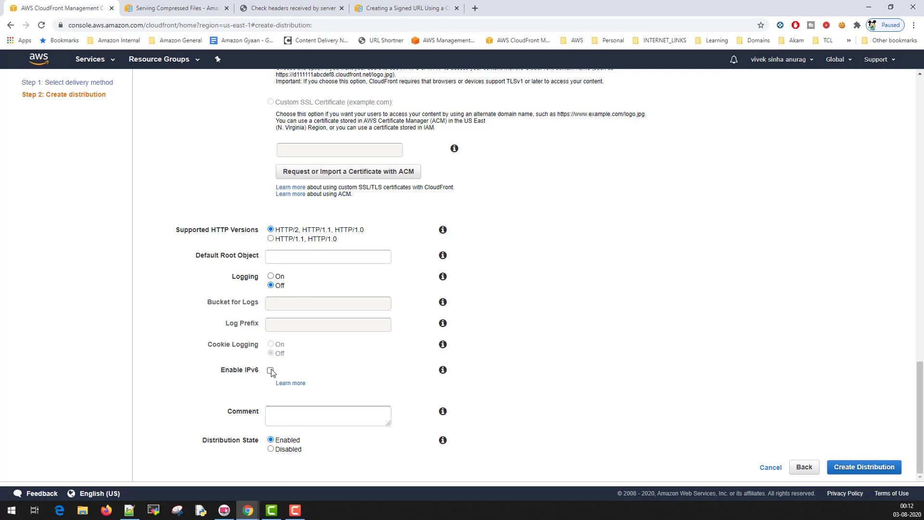
# Step: Keep IPv6 enabled and set the distribution's comment to "This is a demo setup"
pyautogui.click(271, 371)
pyautogui.click(329, 415)
pyautogui.write('This is a demo setup')
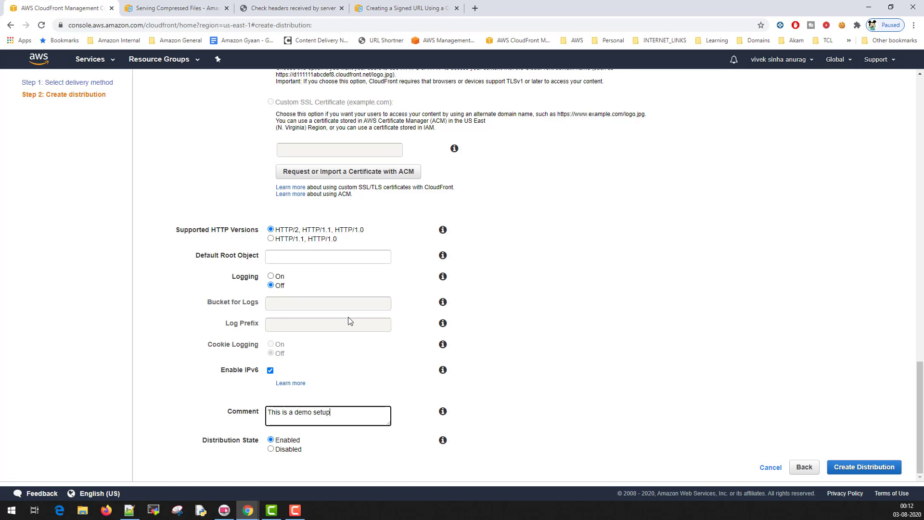
# Step: Leave the Distribution State as Enabled after trying Disabled, and create the distribution
pyautogui.click(271, 449)
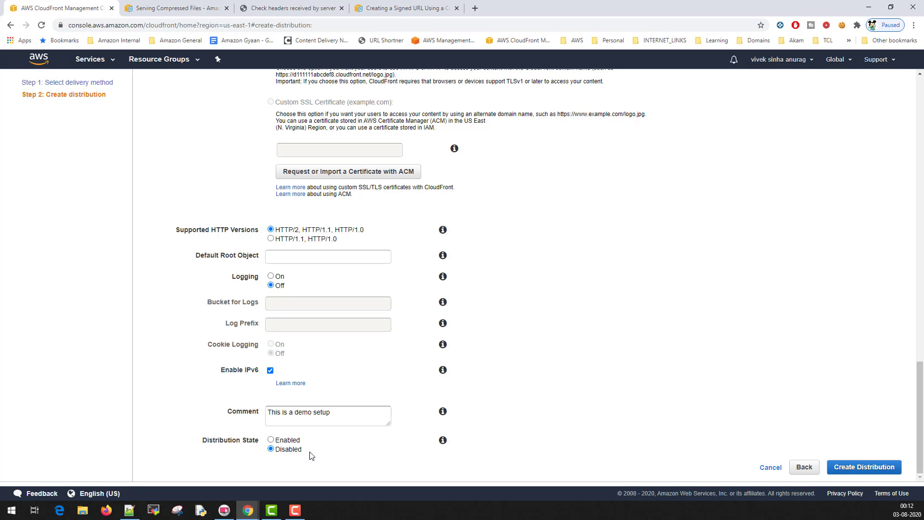
pyautogui.click(271, 440)
pyautogui.click(862, 471)
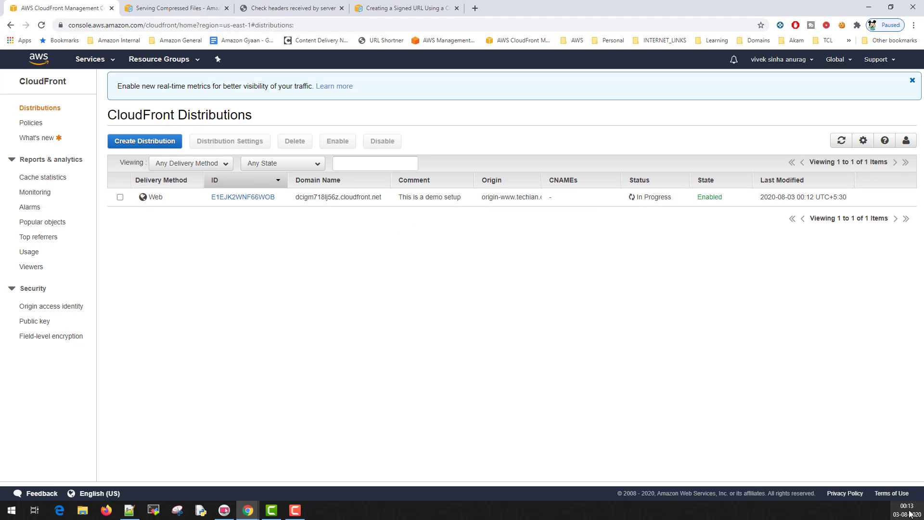
pyautogui.moveTo(913, 512)
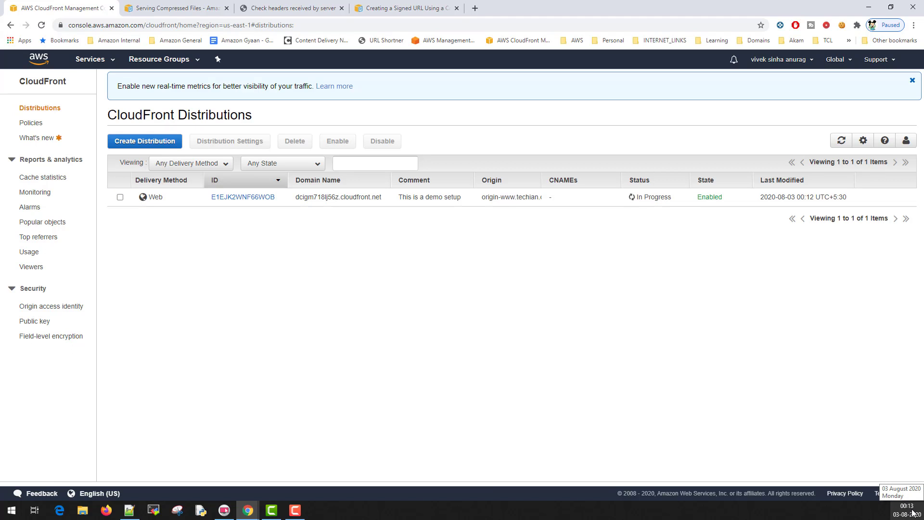
pyautogui.press('F10')
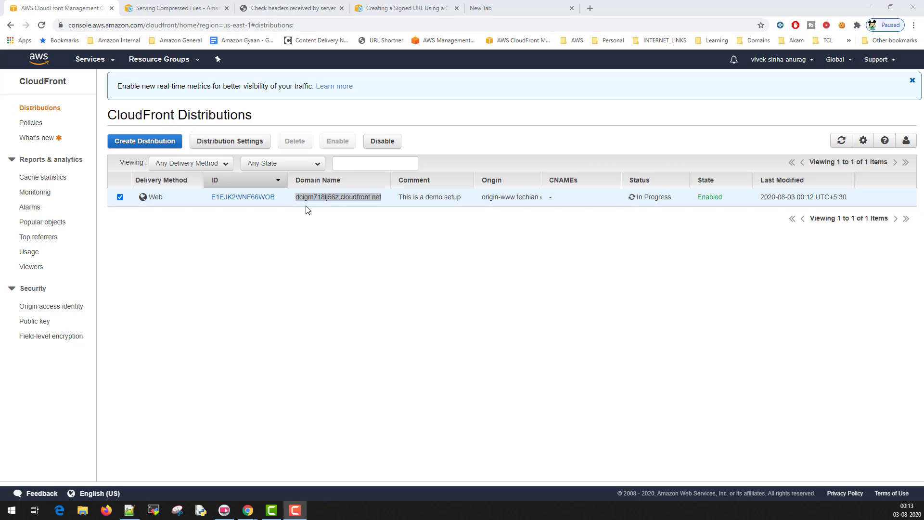
# Step: Load the new distribution's CloudFront domain name in a new tab and reload the page to check the headers received by the server
pyautogui.click(295, 199)
pyautogui.moveTo(293, 197); pyautogui.dragTo(382, 200)
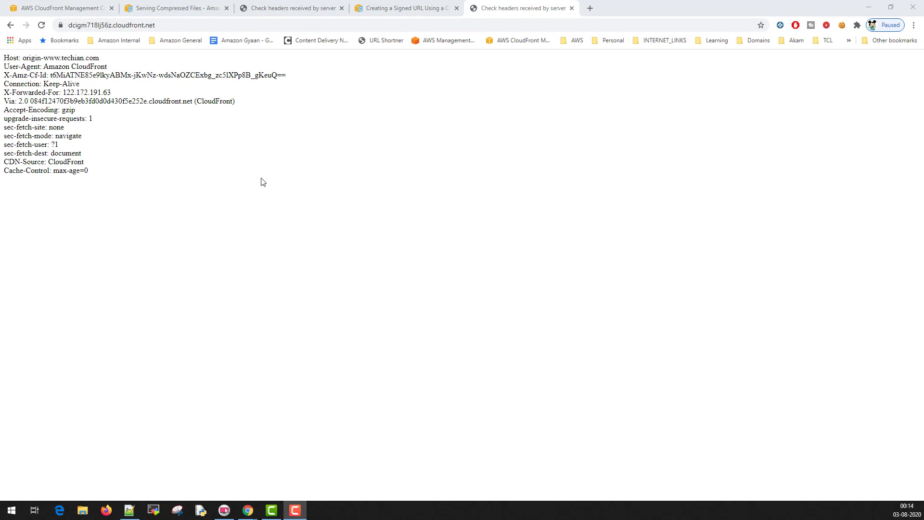
pyautogui.click(277, 197)
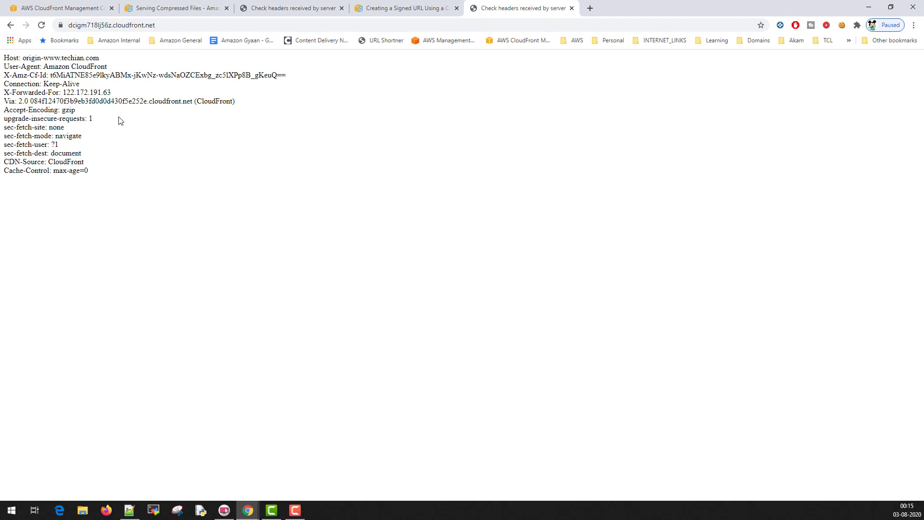
pyautogui.click(42, 26)
# Step: Copy the domain name from the distributions list and load it as the address of the header-check page
pyautogui.click(91, 7)
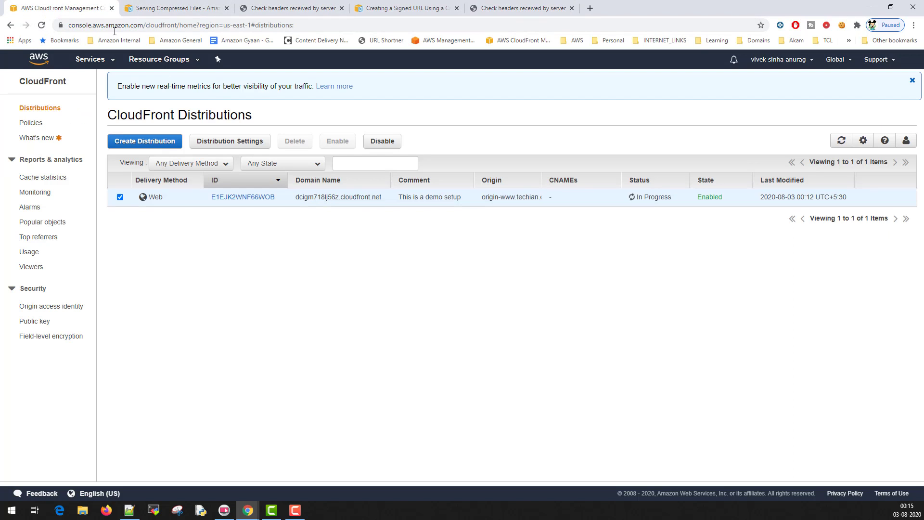
pyautogui.moveTo(295, 197); pyautogui.dragTo(385, 197)
pyautogui.hotkey('ctrl', 'c')
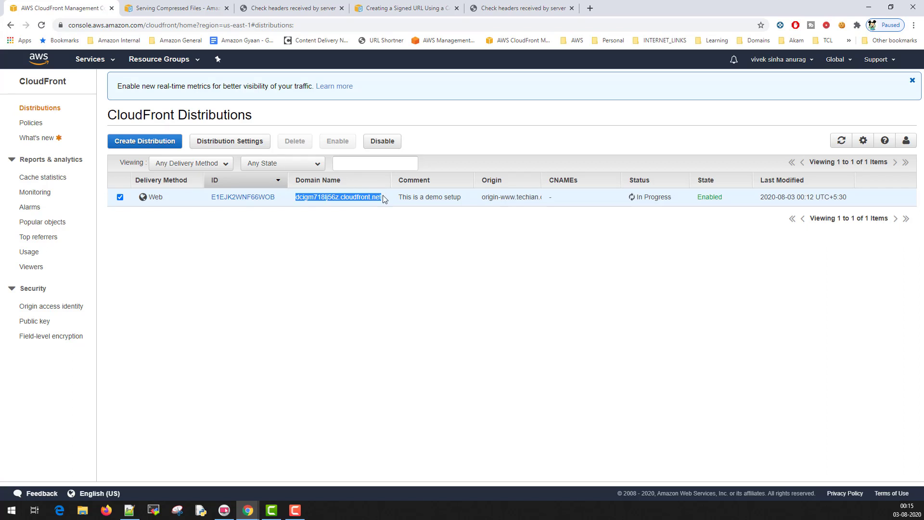
pyautogui.click(504, 8)
pyautogui.click(290, 21)
pyautogui.write('+')
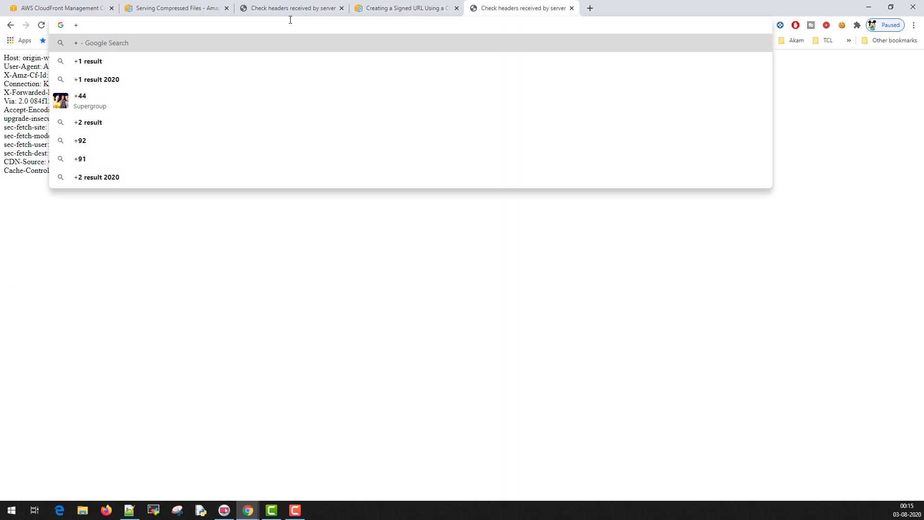
pyautogui.press('BackSpace')
pyautogui.hotkey('ctrl', 'v')
pyautogui.press('Return')
# Step: Edit the protocol part of the CloudFront address, load the page again, and check its full URL
pyautogui.click(88, 29)
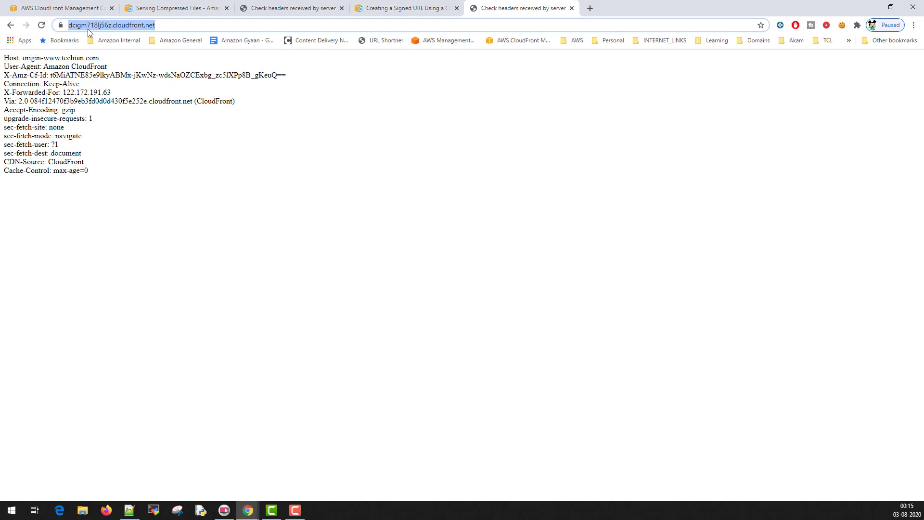
pyautogui.click(88, 30)
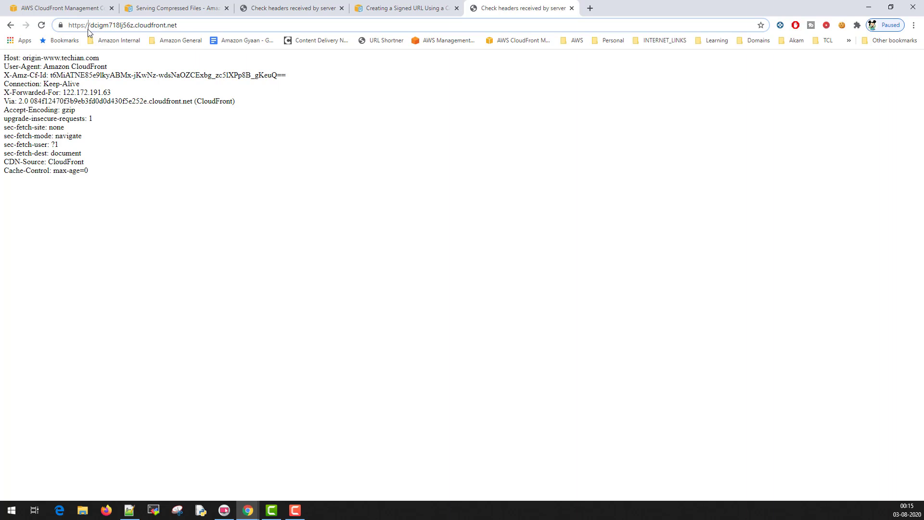
pyautogui.press('Delete')
pyautogui.press('Return')
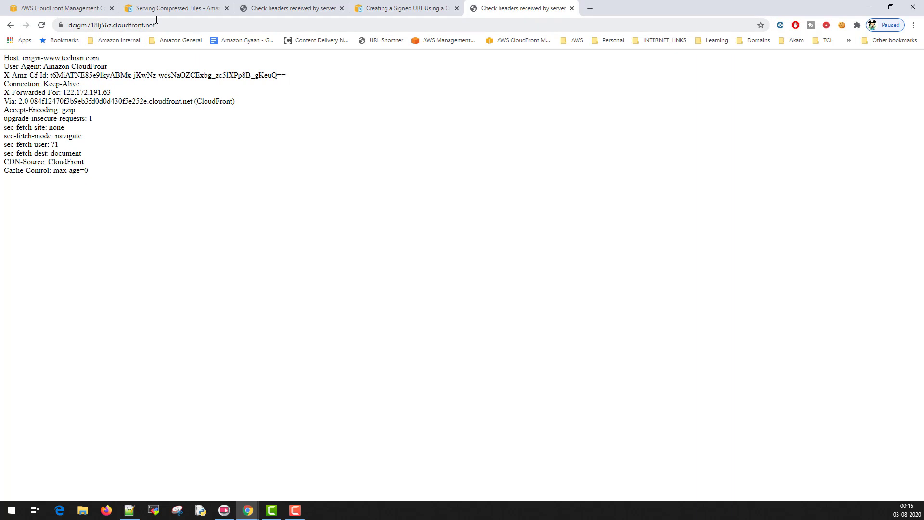
pyautogui.click(180, 23)
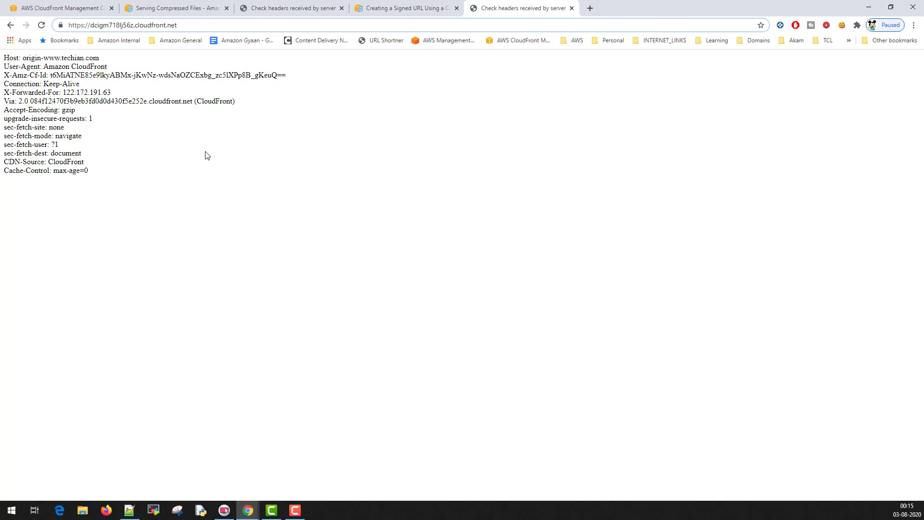
# Step: Examine the new distribution's general settings and its edit form, including the Web ACL options, and leave the form without saving
pyautogui.hotkey('ctrl', '1')
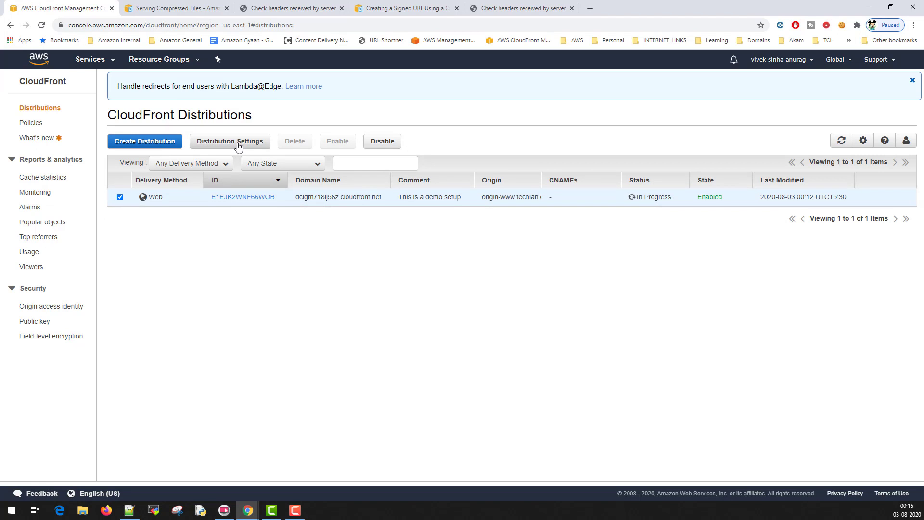
pyautogui.click(237, 198)
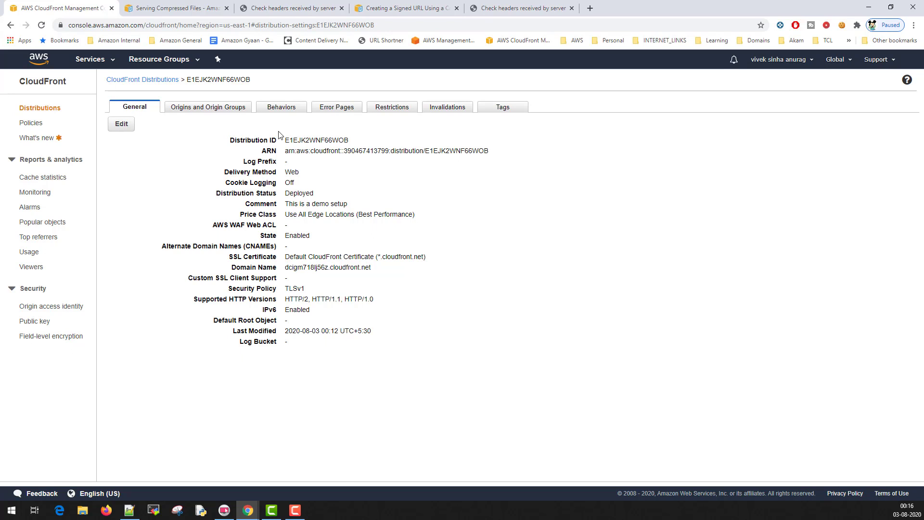
pyautogui.click(122, 124)
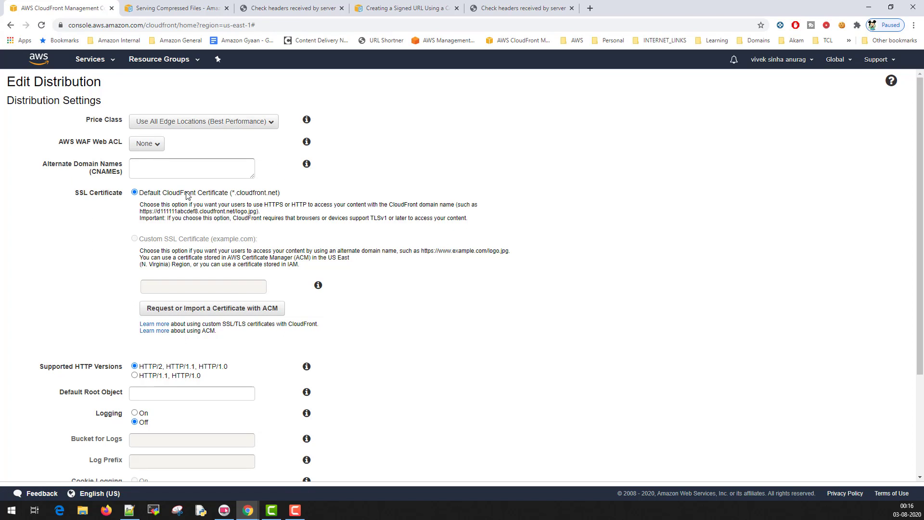
pyautogui.click(202, 170)
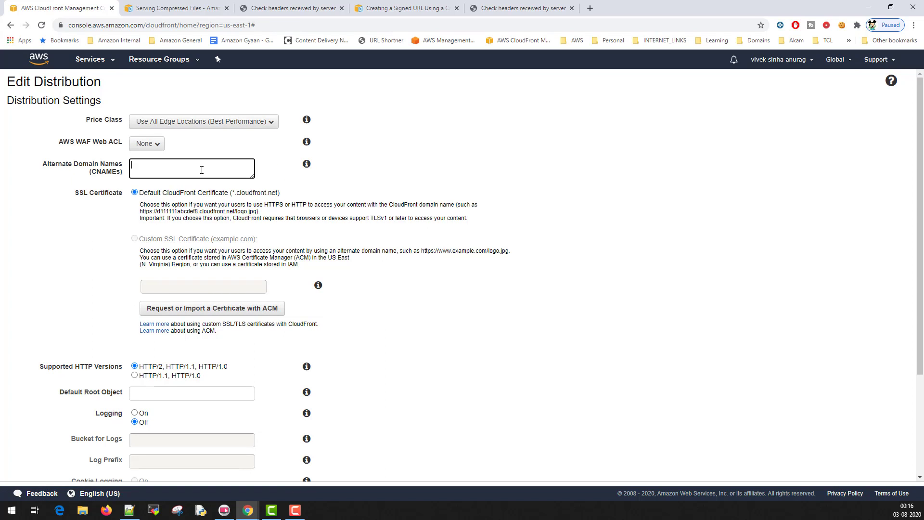
pyautogui.click(148, 145)
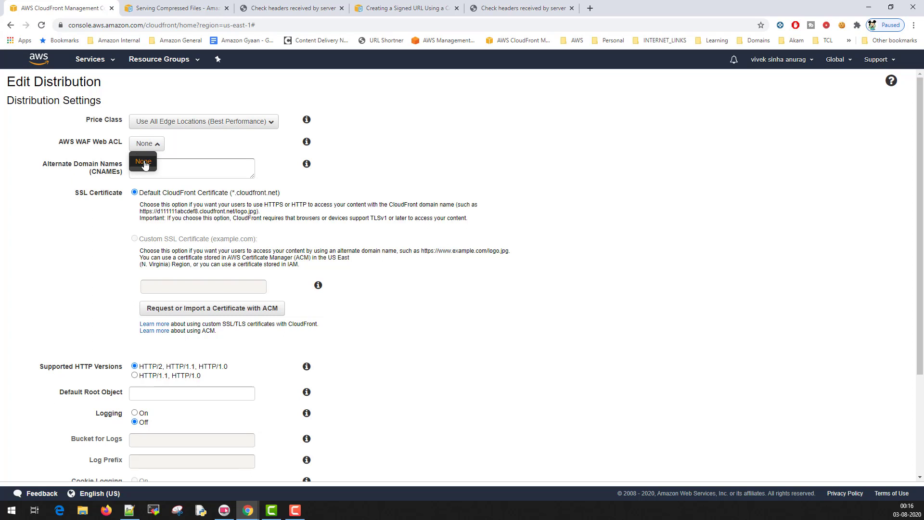
pyautogui.click(473, 297)
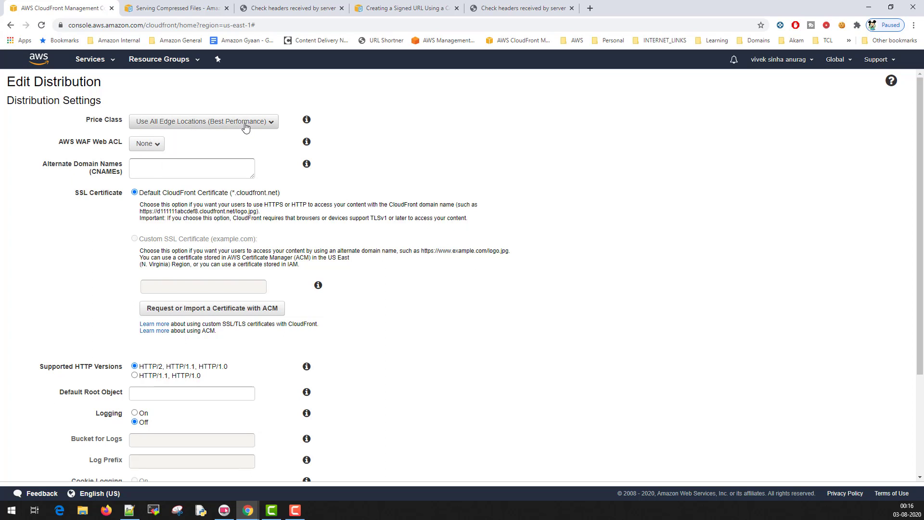
pyautogui.scroll(-3, 277, 164)
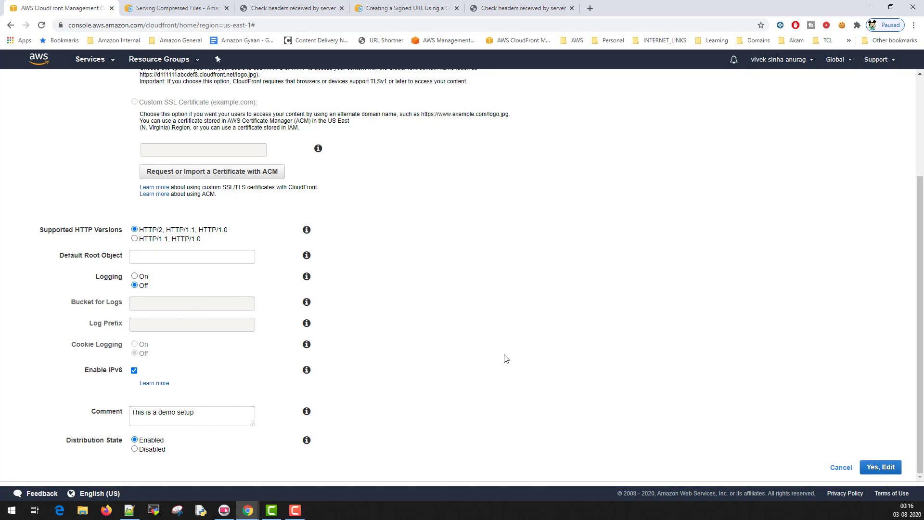
pyautogui.click(841, 467)
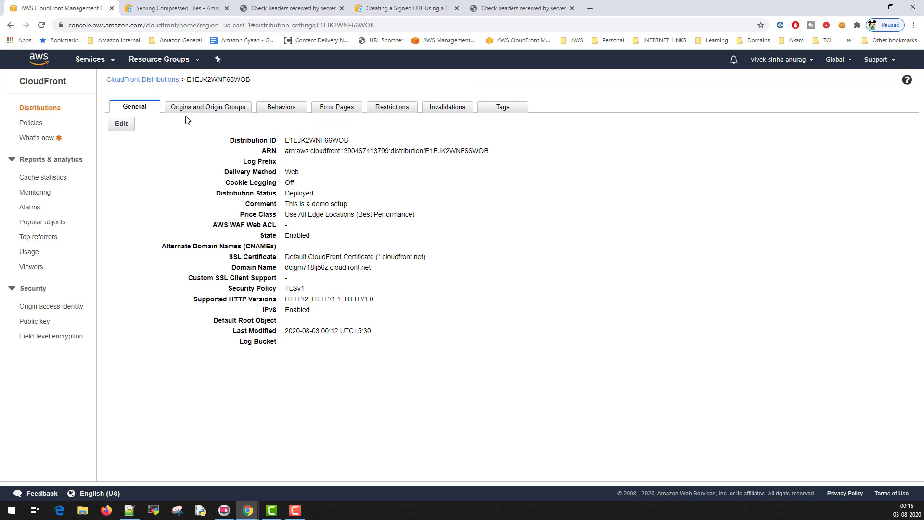
pyautogui.click(211, 109)
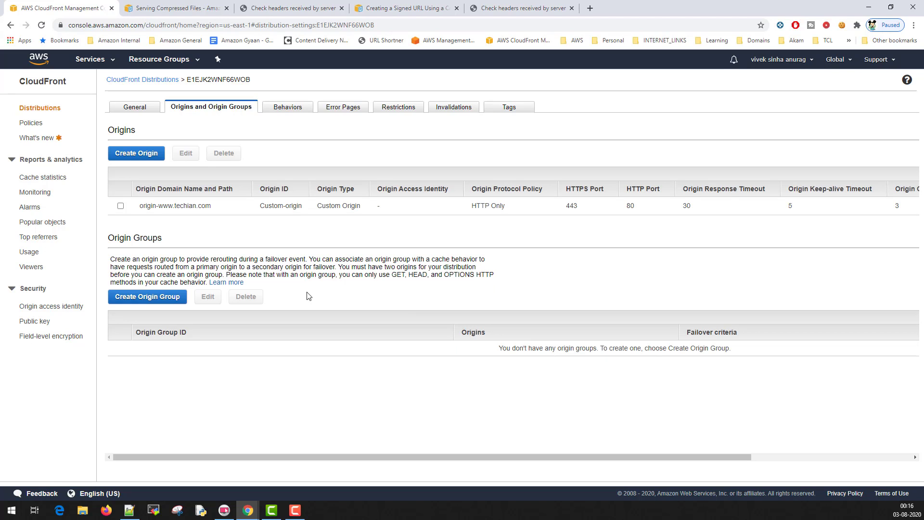
pyautogui.click(134, 160)
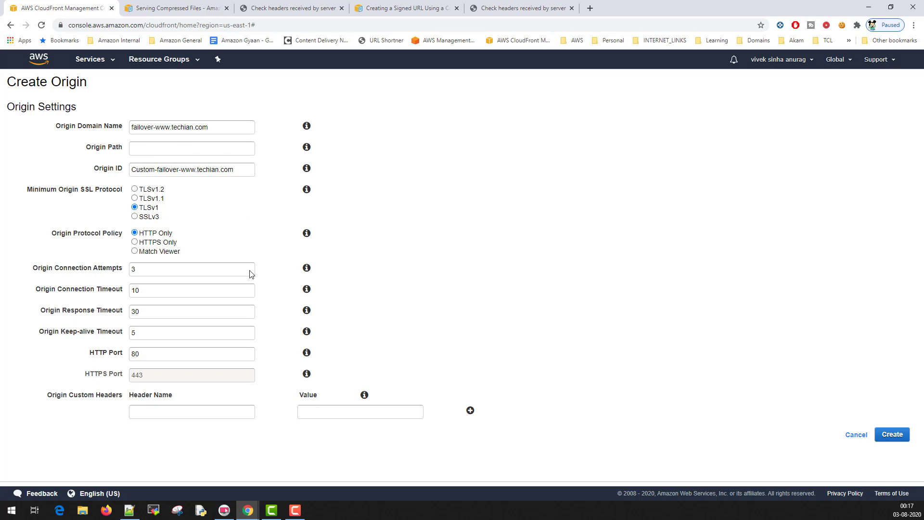
pyautogui.click(891, 435)
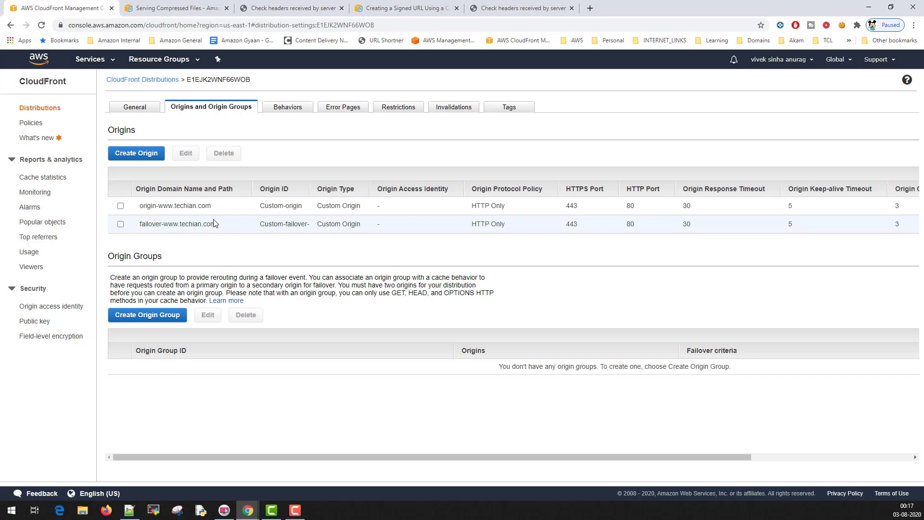
pyautogui.click(144, 323)
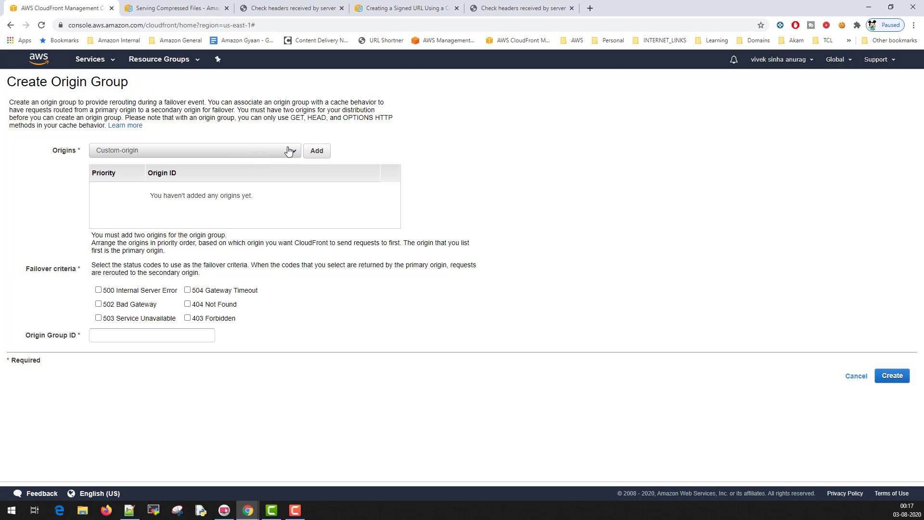
pyautogui.click(254, 154)
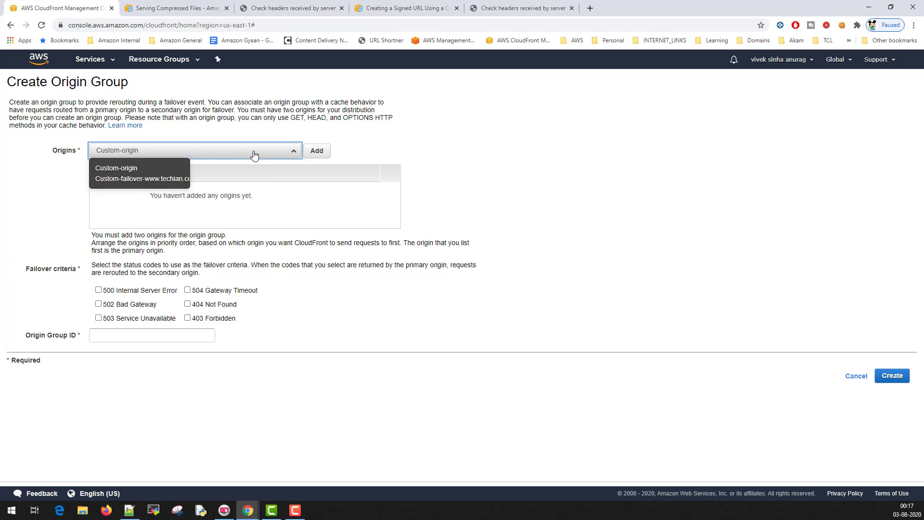
pyautogui.click(127, 168)
pyautogui.click(311, 151)
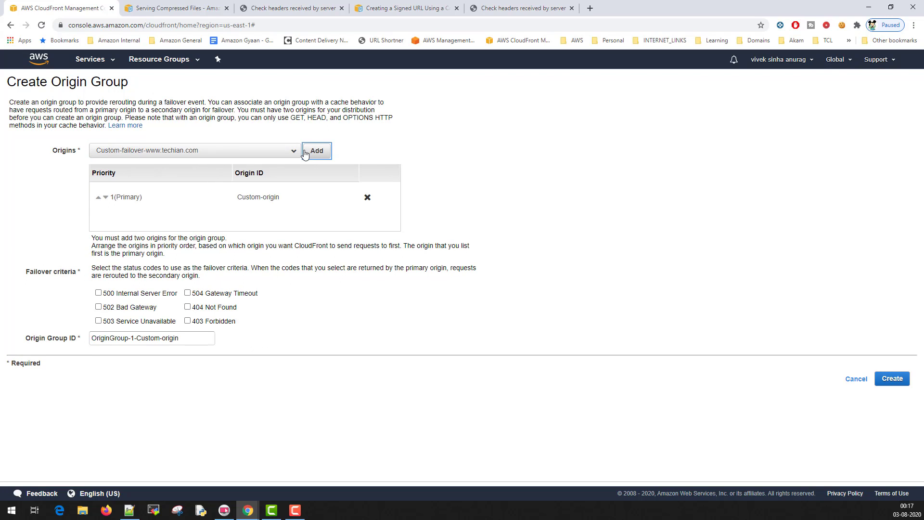
pyautogui.click(305, 153)
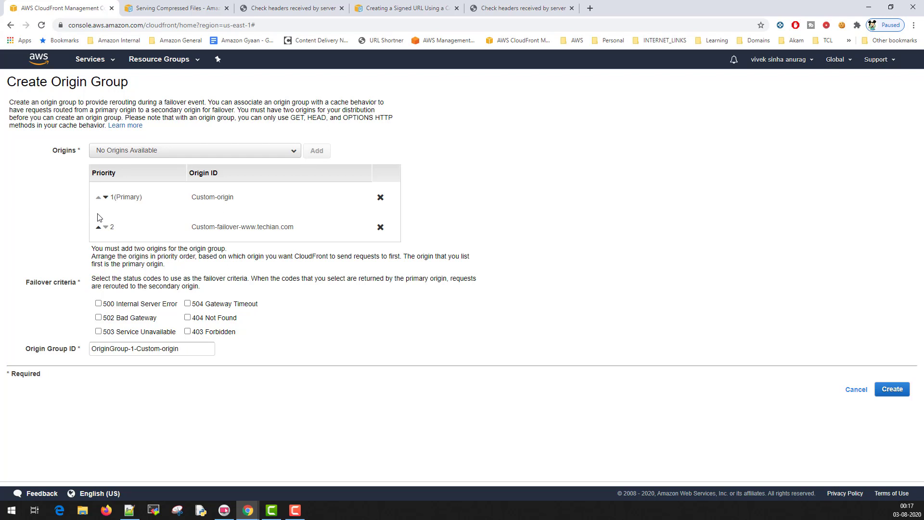
pyautogui.moveTo(116, 198); pyautogui.dragTo(148, 203)
# Step: Set the origin group's failover criteria to status codes 500, 502, 503 and 504, and create the group with its suggested ID
pyautogui.click(98, 304)
pyautogui.click(98, 318)
pyautogui.click(187, 318)
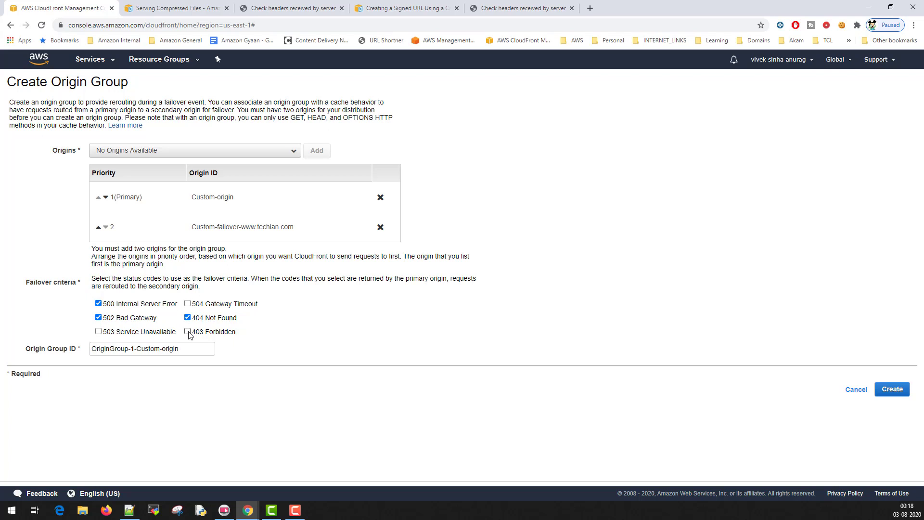
pyautogui.click(100, 332)
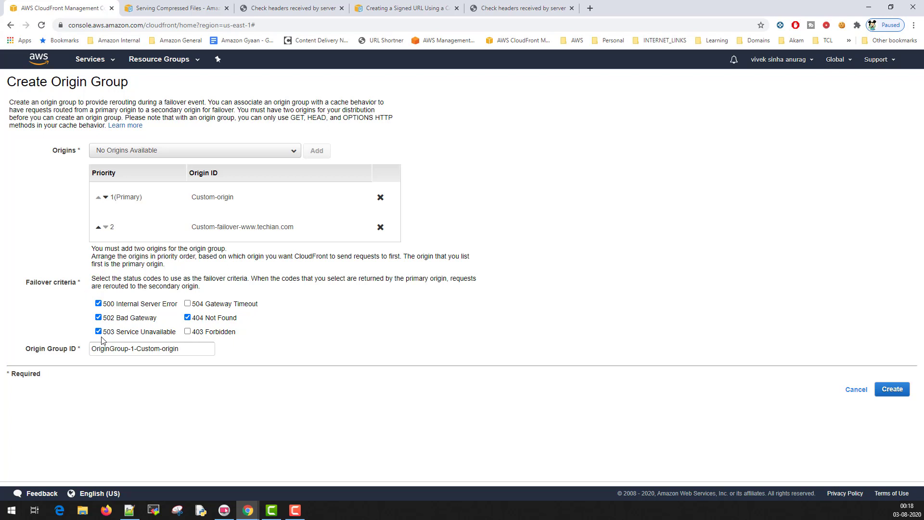
pyautogui.click(187, 304)
pyautogui.click(187, 317)
pyautogui.click(201, 347)
pyautogui.moveTo(174, 347); pyautogui.dragTo(91, 348)
pyautogui.click(152, 355)
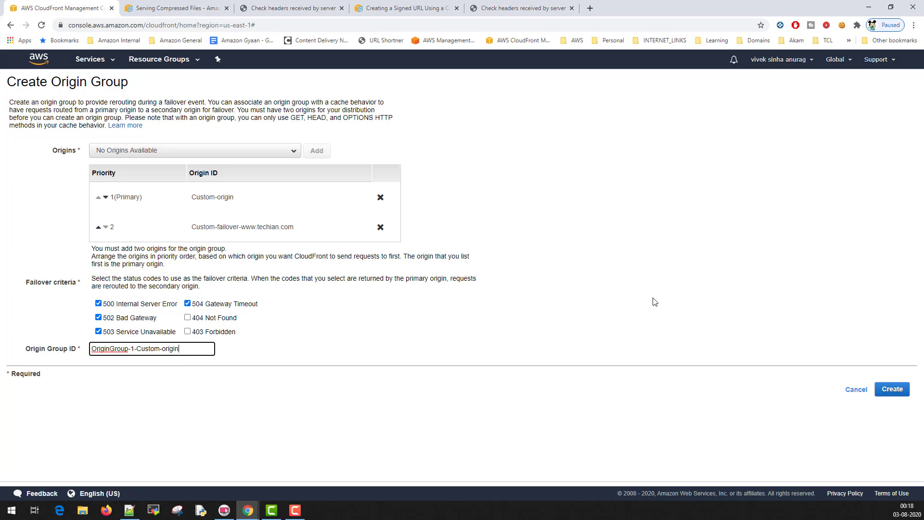
pyautogui.click(890, 394)
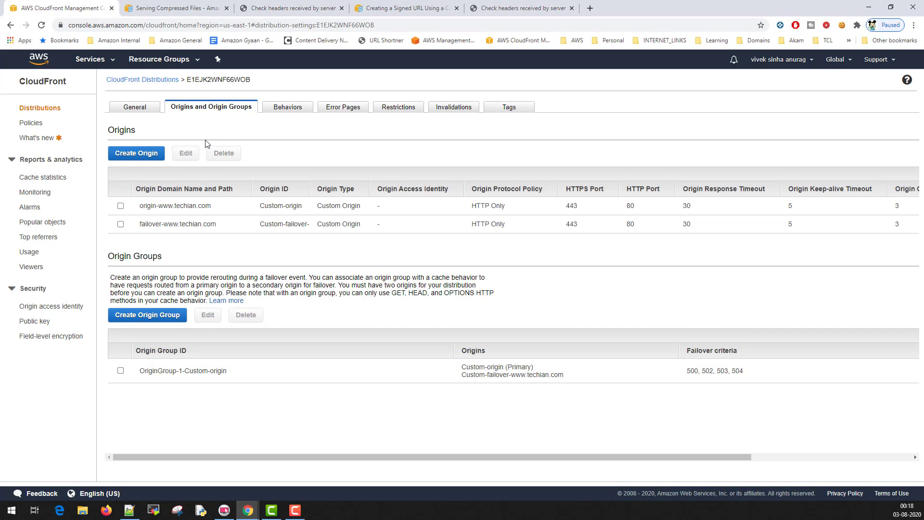
# Step: Edit the distribution's default cache behavior to use OriginGroup-1-Custom-origin as its origin
pyautogui.click(293, 111)
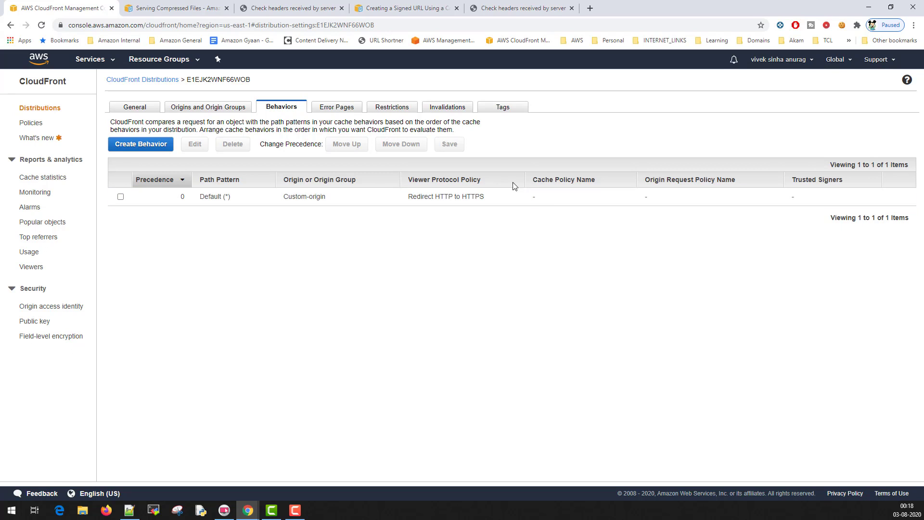
pyautogui.click(121, 197)
pyautogui.click(195, 143)
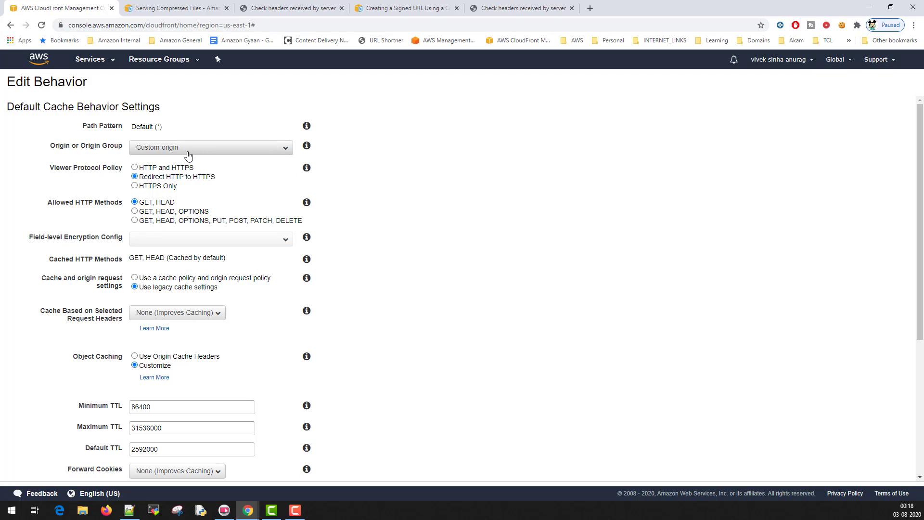
pyautogui.click(217, 150)
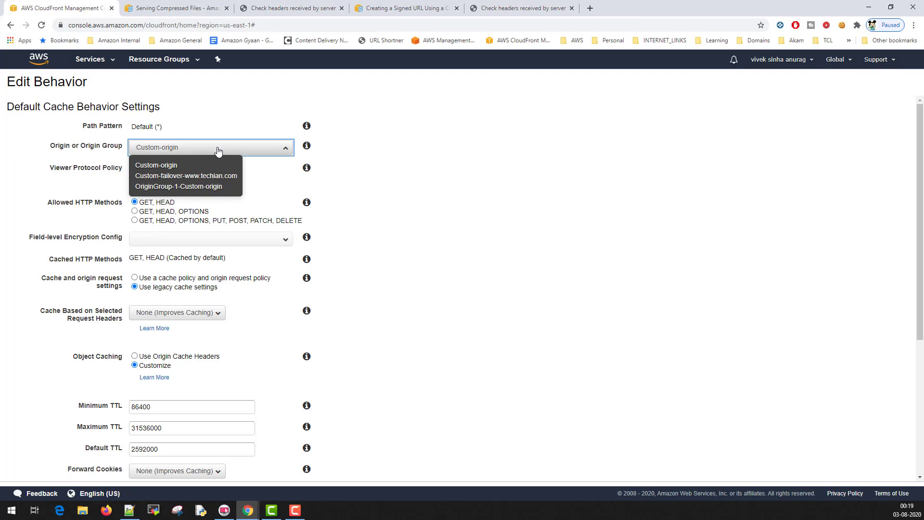
pyautogui.click(182, 189)
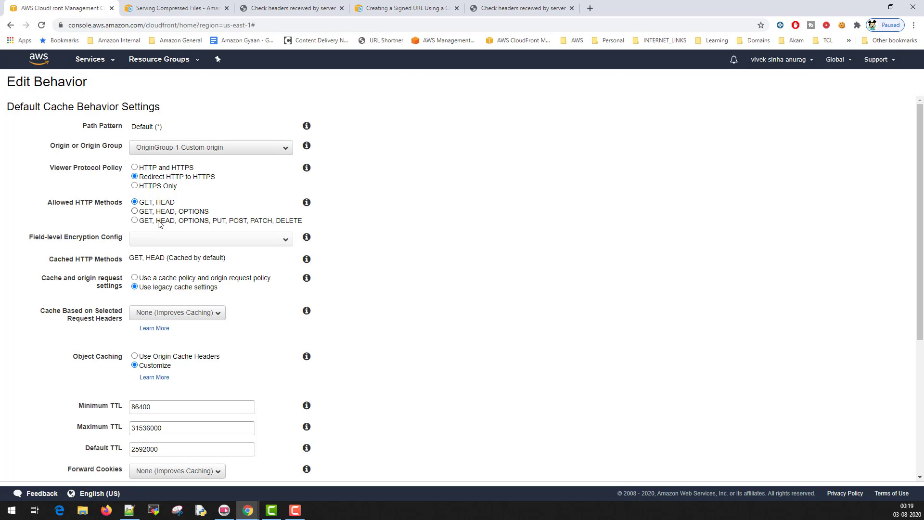
pyautogui.click(135, 212)
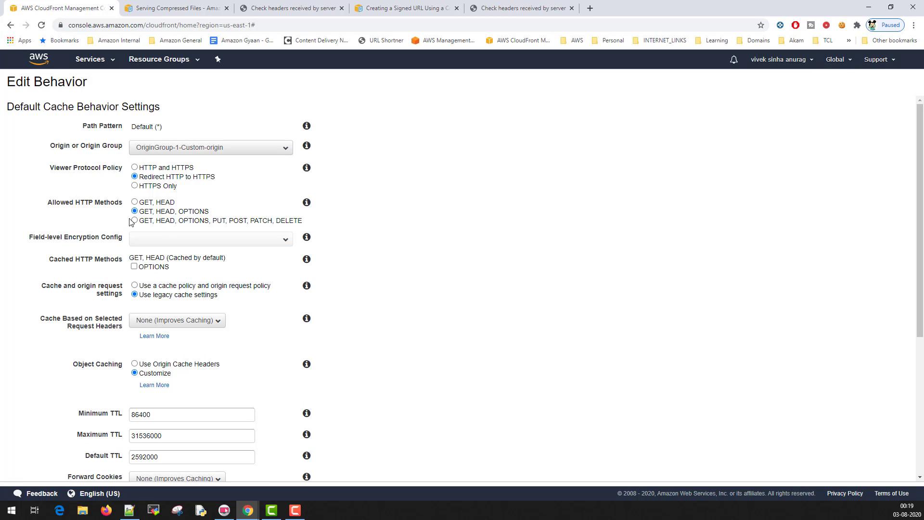
pyautogui.click(135, 221)
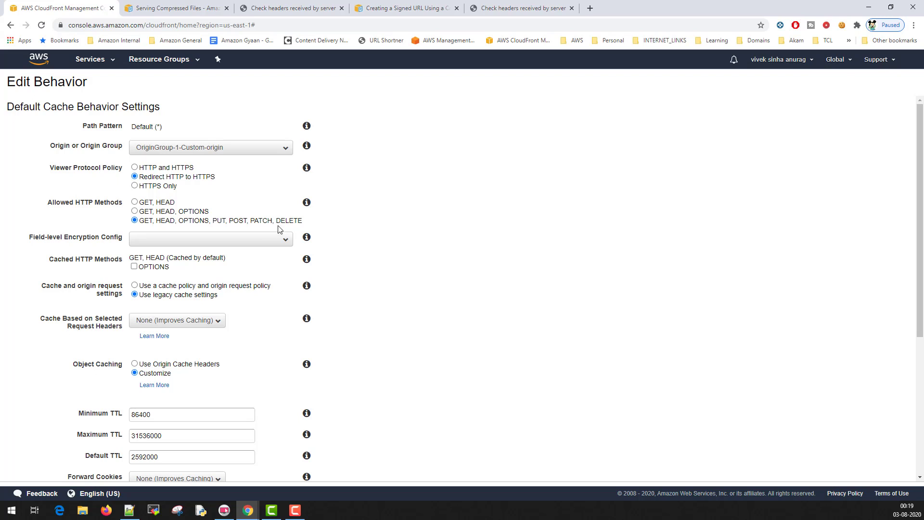
pyautogui.click(135, 202)
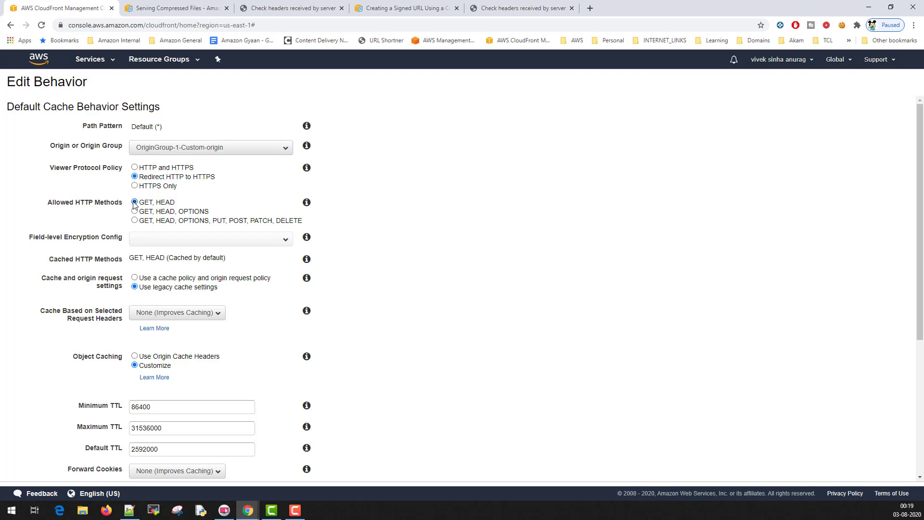
# Step: Set the default behavior's minimum, maximum and default TTL to 0 and save the behavior
pyautogui.scroll(-2, 547, 315)
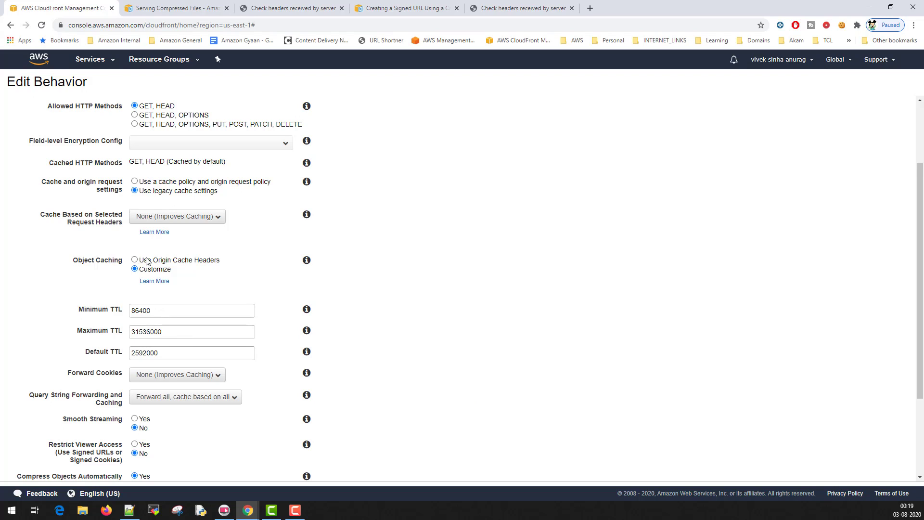
pyautogui.doubleClick(168, 312)
pyautogui.write('0')
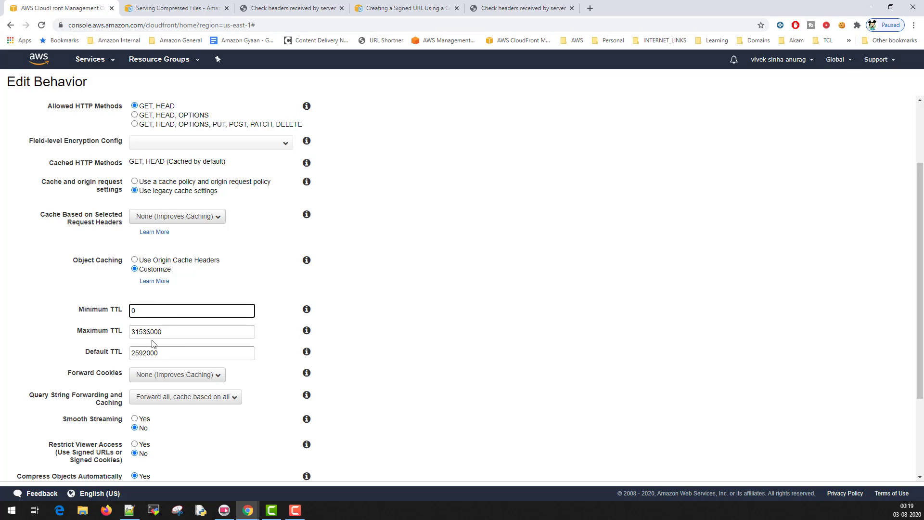
pyautogui.moveTo(166, 332); pyautogui.dragTo(52, 322)
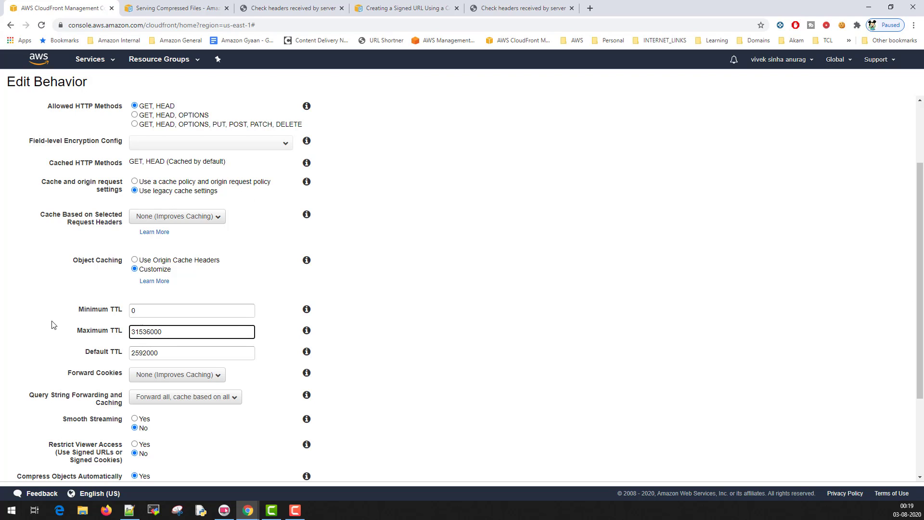
pyautogui.moveTo(194, 326); pyautogui.dragTo(77, 323)
pyautogui.write('0')
pyautogui.doubleClick(152, 353)
pyautogui.write('0')
pyautogui.click(473, 343)
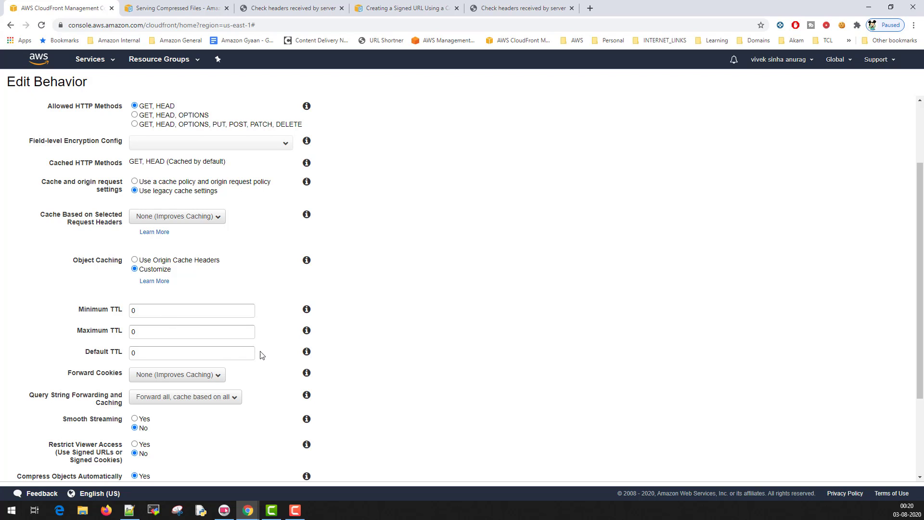
pyautogui.scroll(-3, 489, 324)
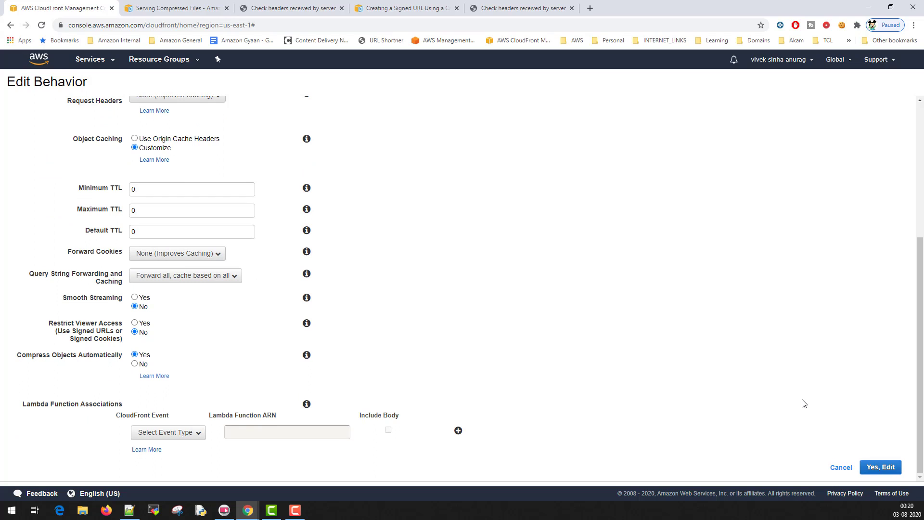
pyautogui.click(879, 467)
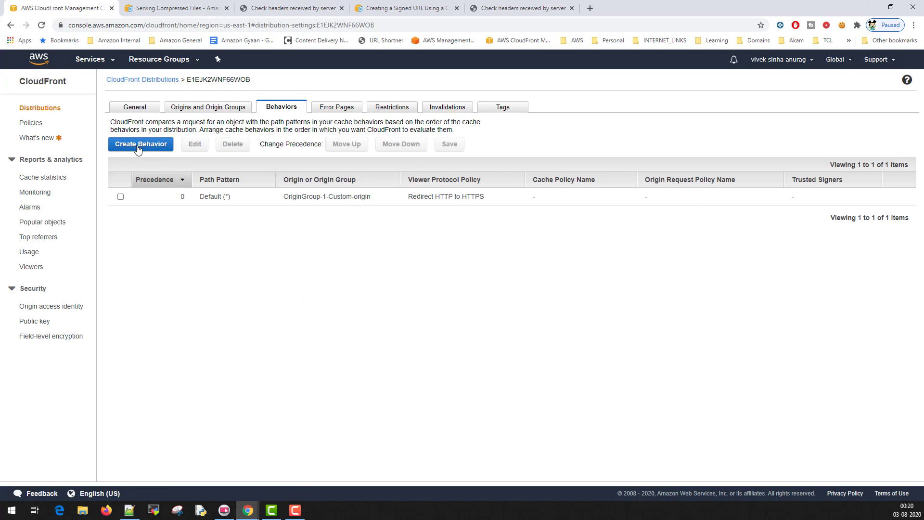
# Step: Start a new cache behavior for the path pattern /images/* with OriginGroup-1-Custom-origin as its origin
pyautogui.click(127, 145)
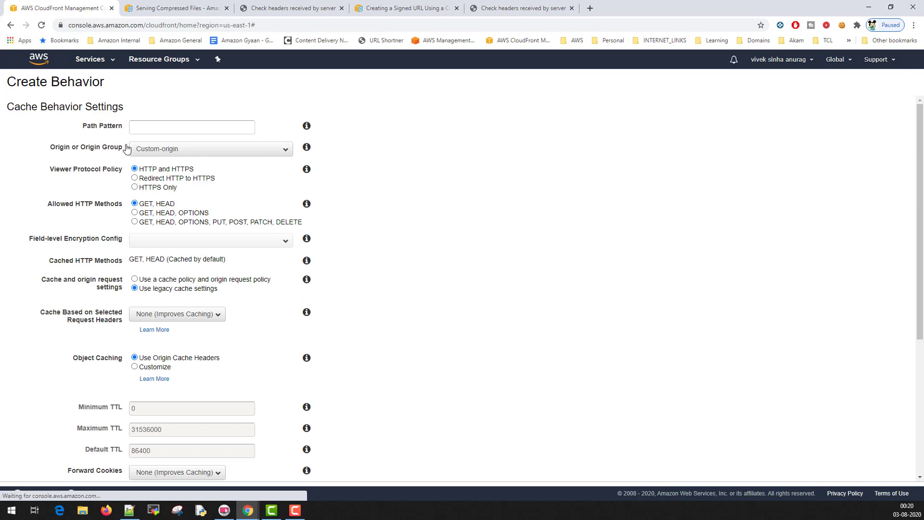
pyautogui.click(184, 130)
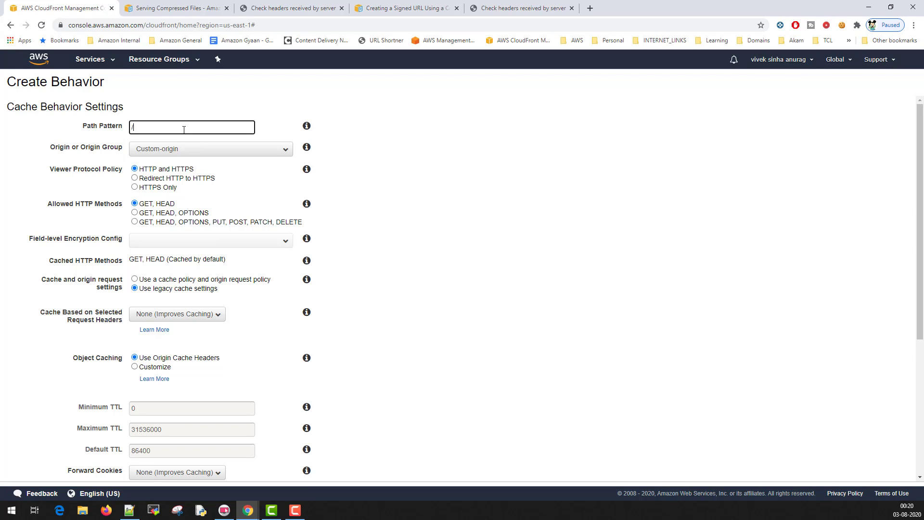
pyautogui.write('/images/*')
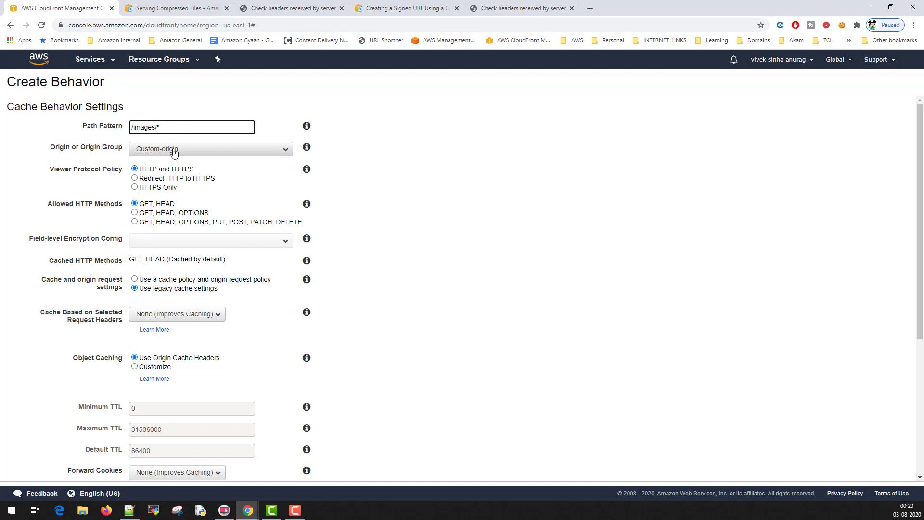
pyautogui.click(173, 151)
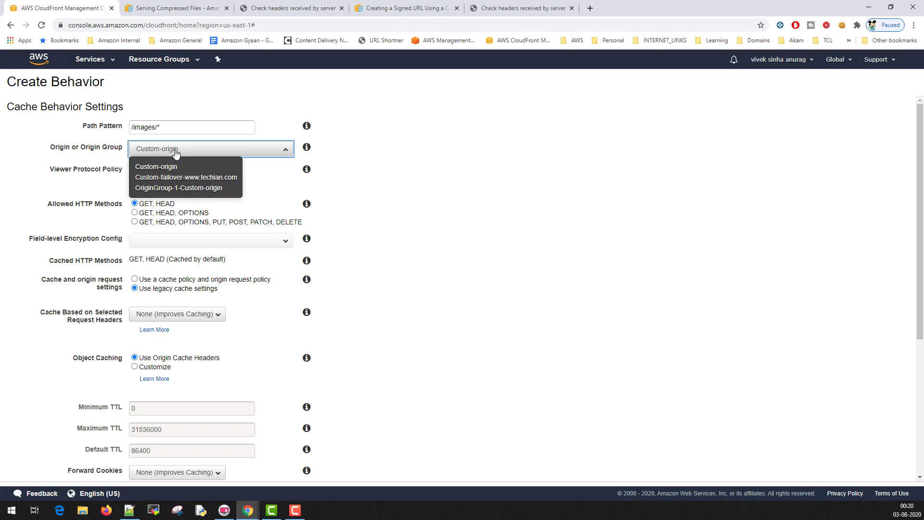
pyautogui.click(186, 191)
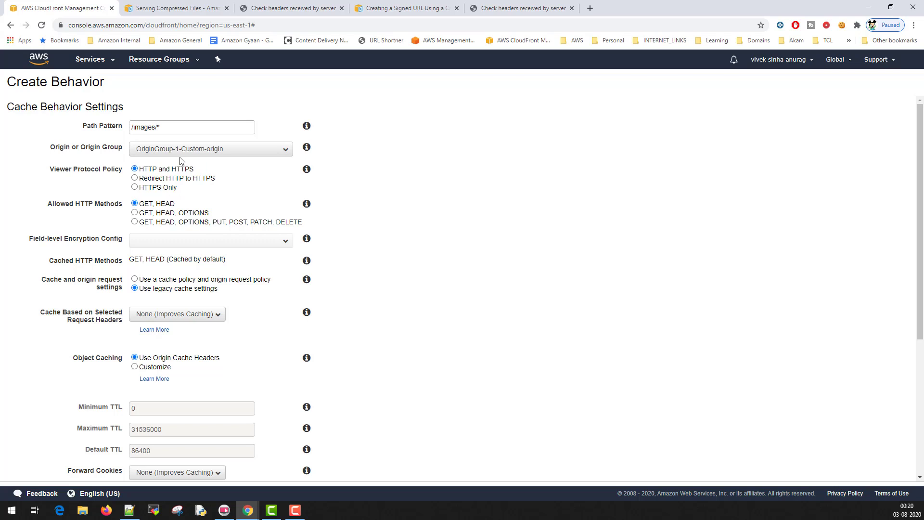
# Step: Customize the /images/* behavior's object caching with minimum and default TTLs matching the maximum of 31536000, and create the behavior
pyautogui.scroll(-4, 289, 217)
pyautogui.click(135, 174)
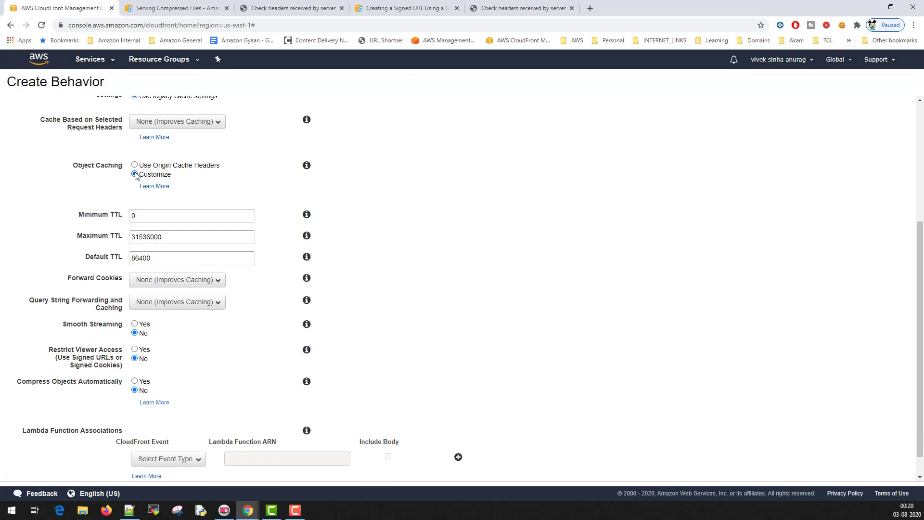
pyautogui.moveTo(155, 213); pyautogui.dragTo(117, 213)
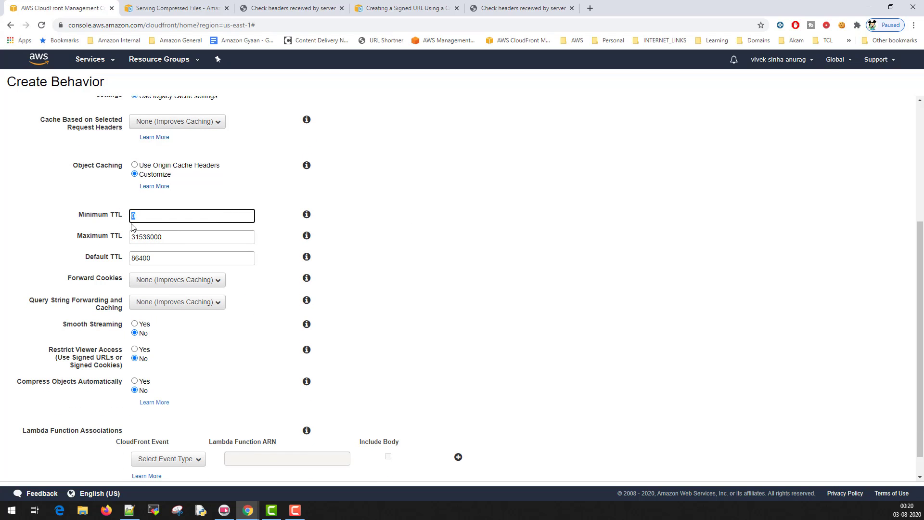
pyautogui.moveTo(174, 238); pyautogui.dragTo(109, 235)
pyautogui.hotkey('ctrl', 'c')
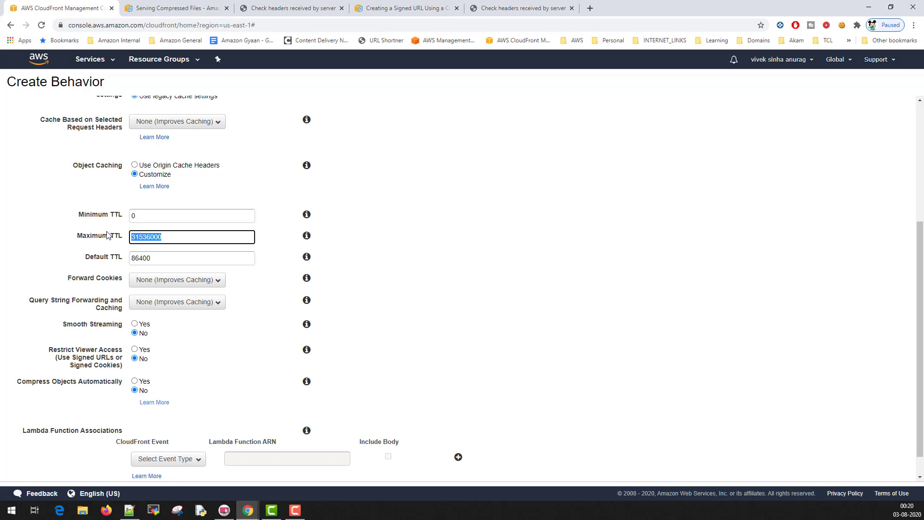
pyautogui.scroll(4, 109, 237)
pyautogui.scroll(-5, 189, 147)
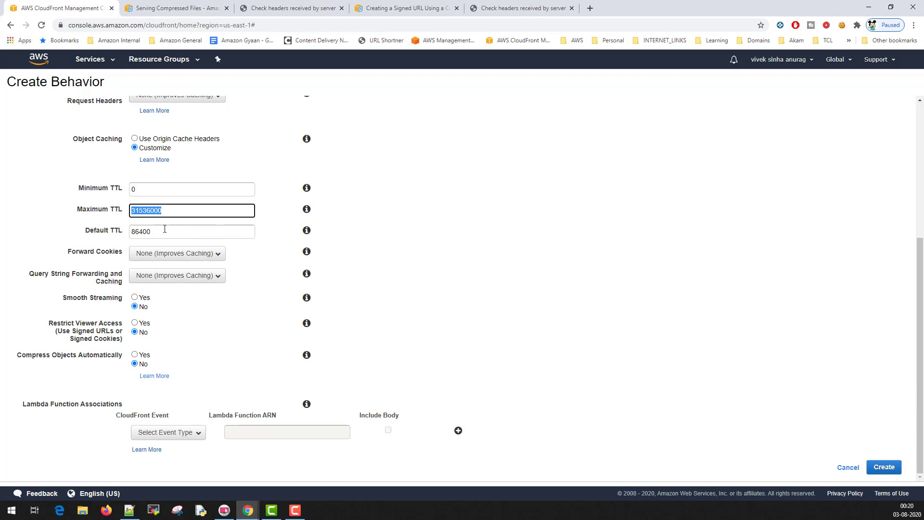
pyautogui.moveTo(139, 189); pyautogui.dragTo(124, 188)
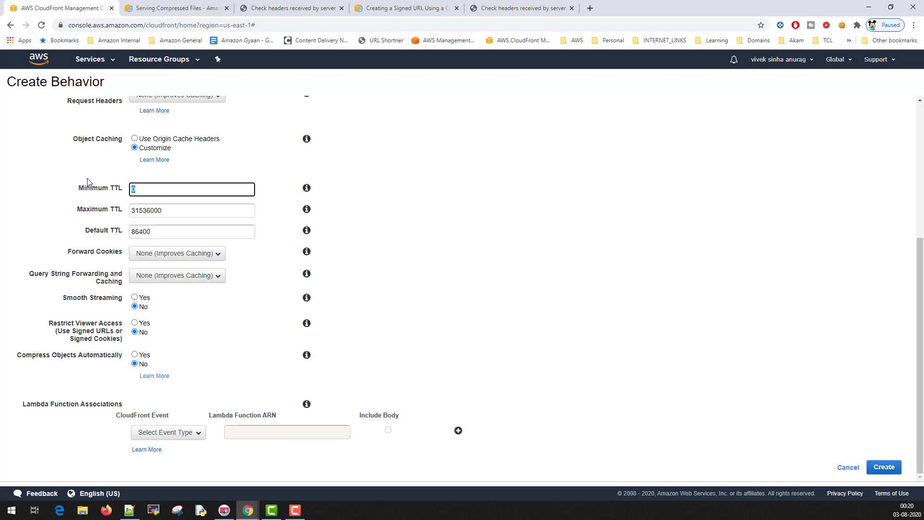
pyautogui.hotkey('ctrl', 'v')
pyautogui.moveTo(155, 231); pyautogui.dragTo(133, 232)
pyautogui.hotkey('ctrl', 'v')
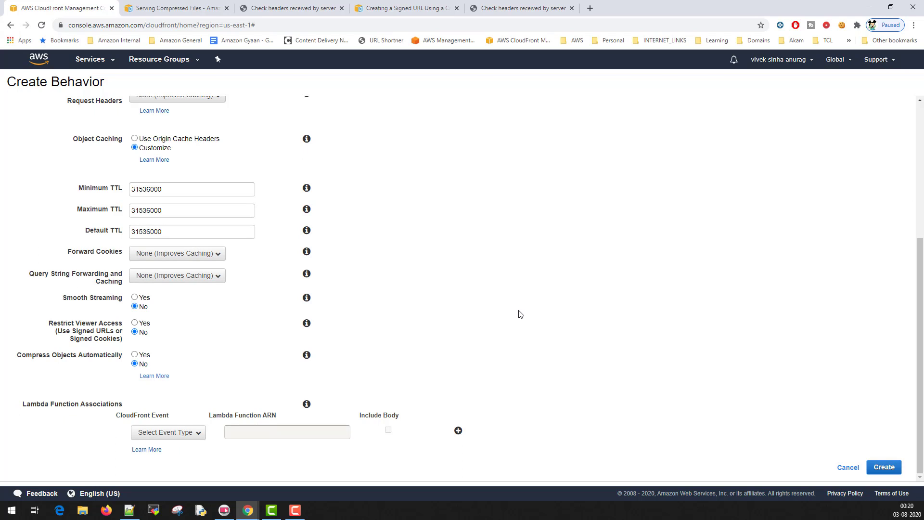
pyautogui.click(885, 468)
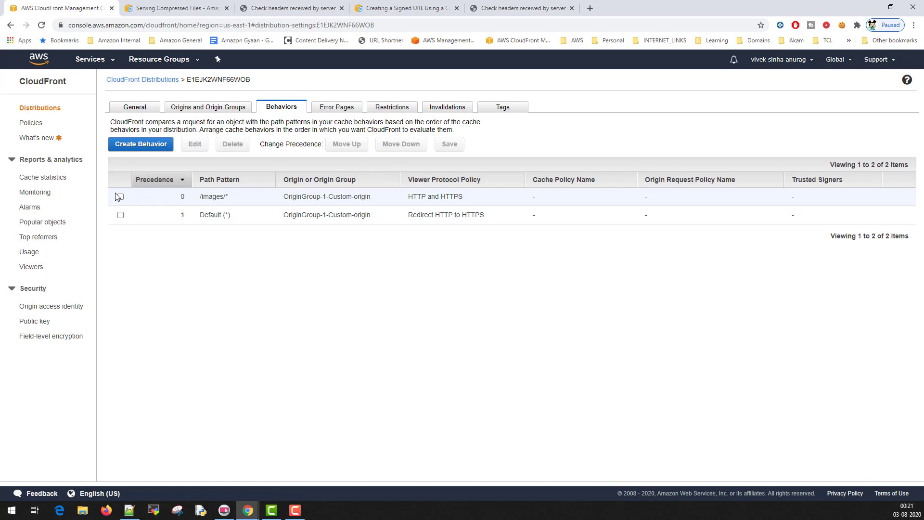
# Step: Start a new cache behavior for the path pattern *.jpg with customized object caching and a minimum TTL of 86400
pyautogui.click(138, 145)
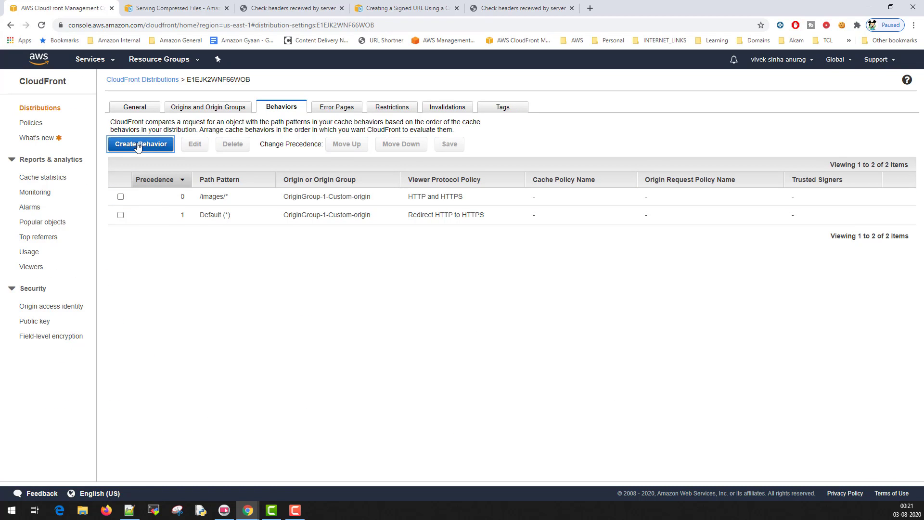
pyautogui.click(165, 124)
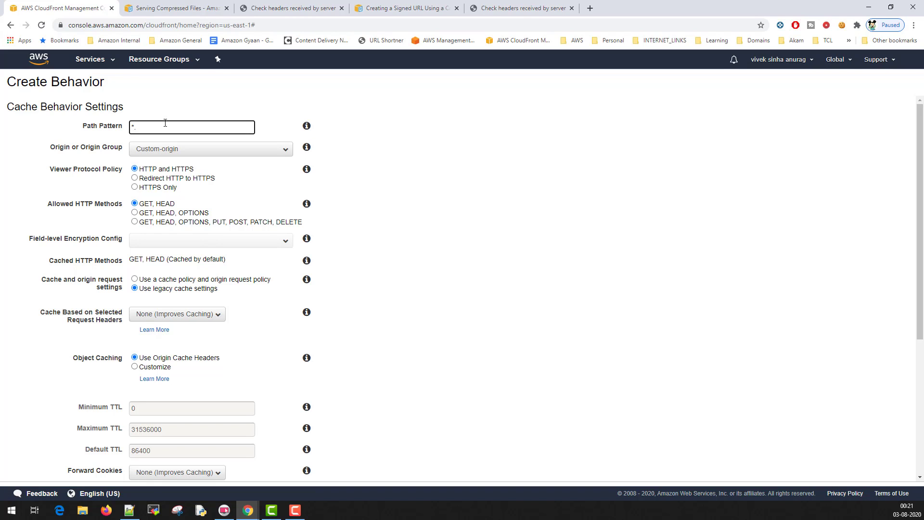
pyautogui.write('*.jpg')
pyautogui.scroll(-5, 316, 287)
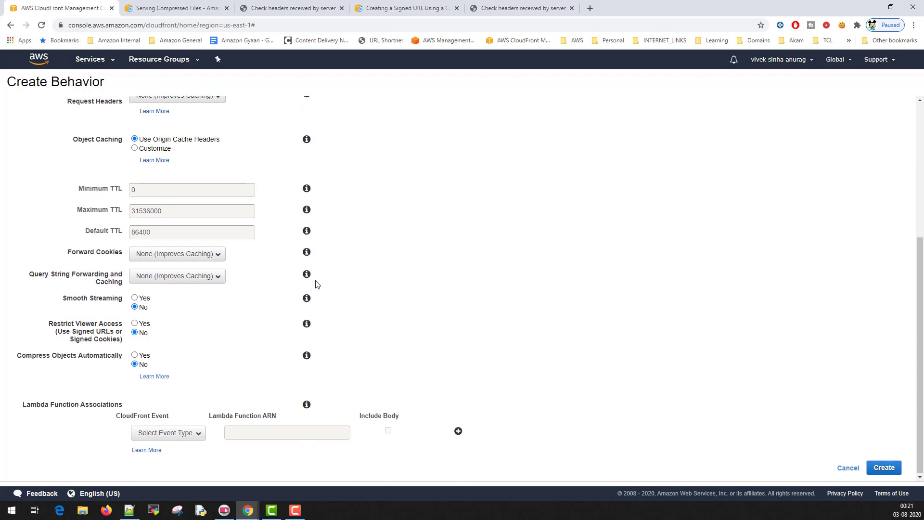
pyautogui.click(135, 148)
pyautogui.moveTo(147, 191); pyautogui.dragTo(101, 181)
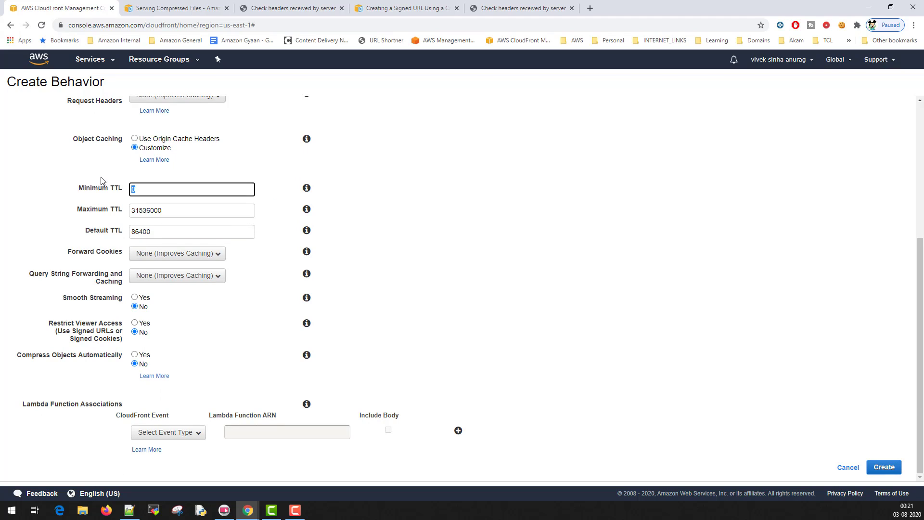
pyautogui.write('86400')
pyautogui.click(429, 221)
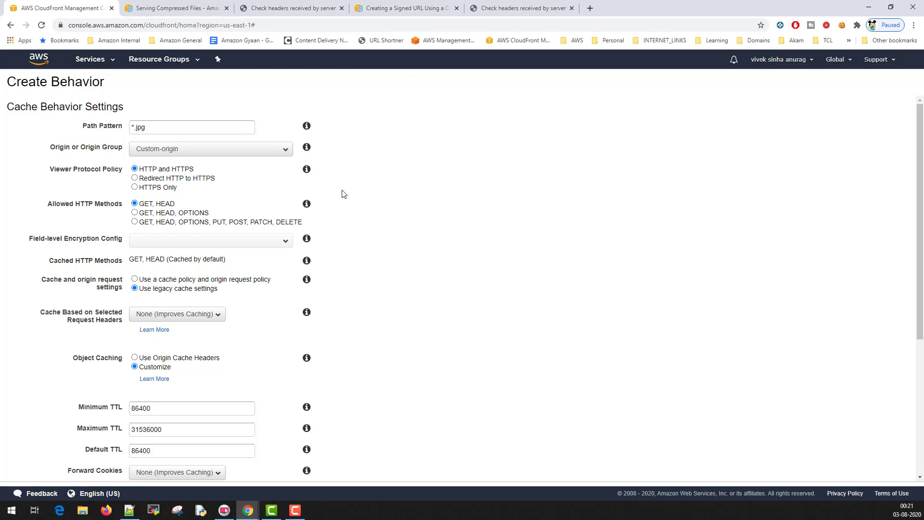
# Step: Use OriginGroup-1-Custom-origin as the *.jpg behavior's origin and create the behavior
pyautogui.click(264, 151)
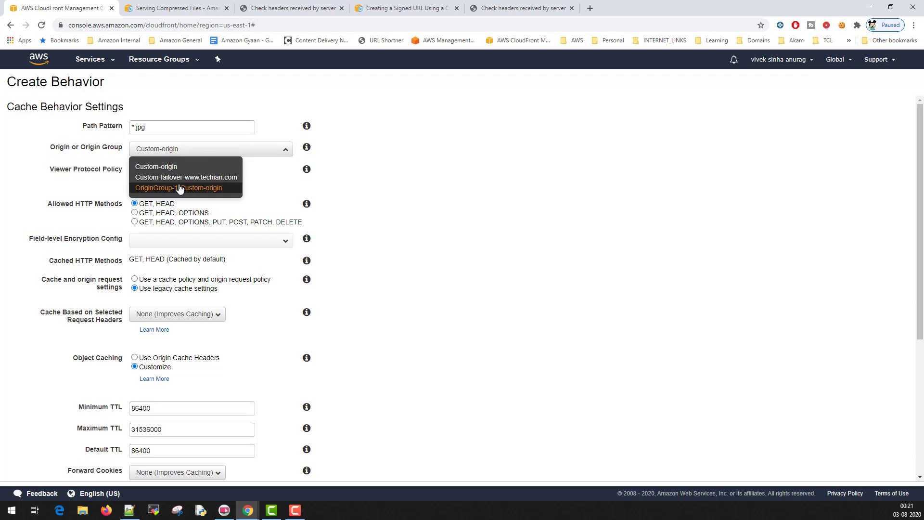
pyautogui.click(164, 189)
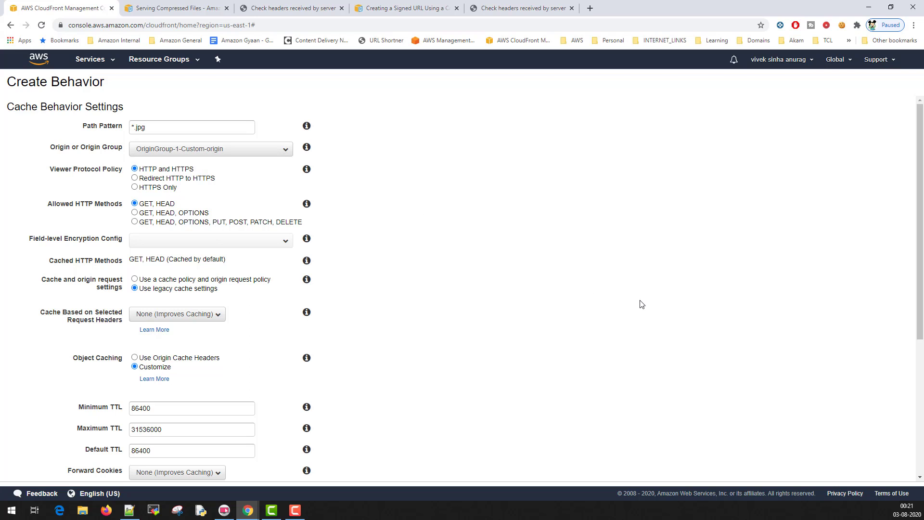
pyautogui.scroll(-1, 643, 304)
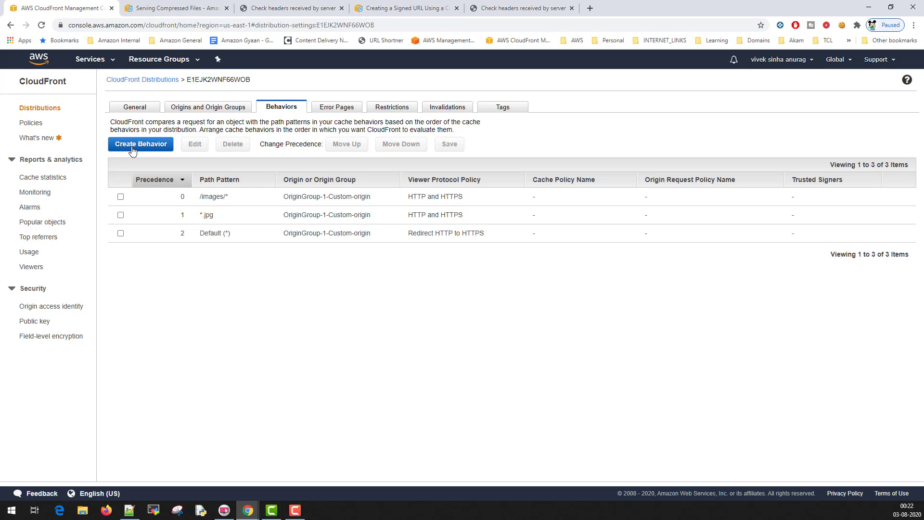
# Step: Move the *.jpg behavior above /images/* in precedence and save the new order
pyautogui.click(120, 197)
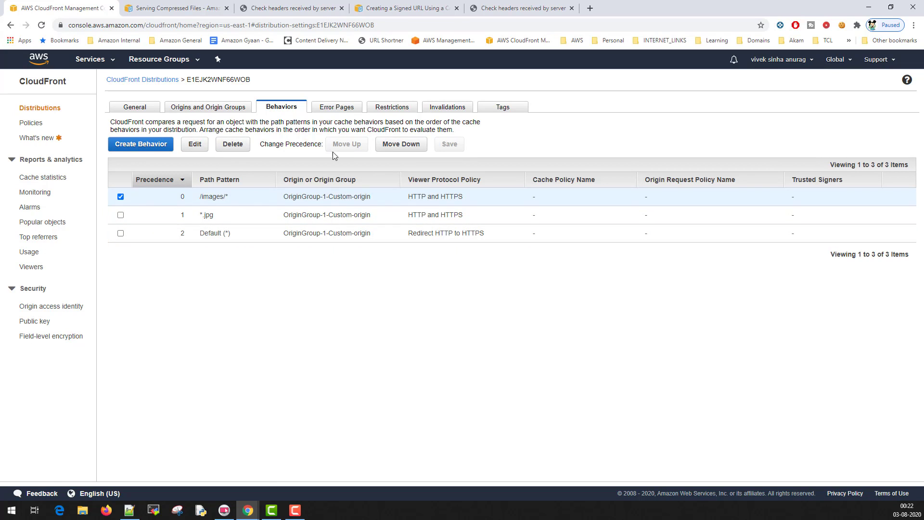
pyautogui.click(120, 214)
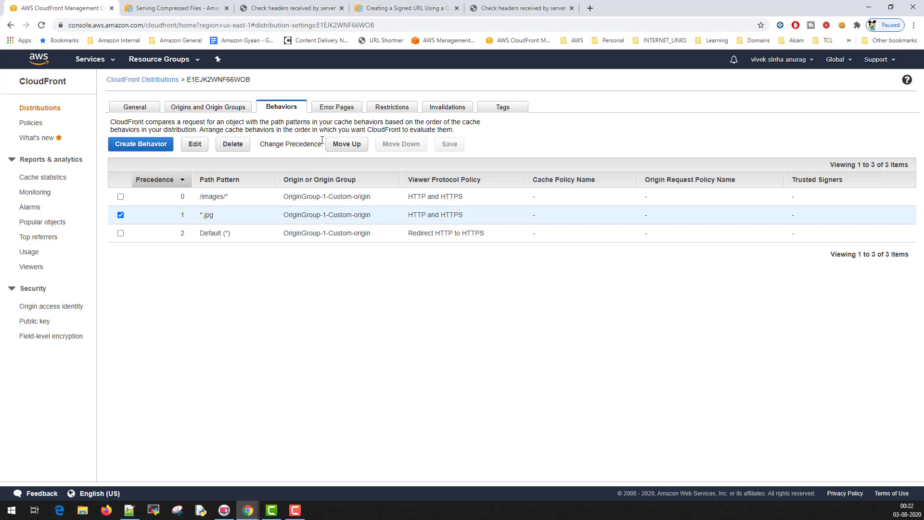
pyautogui.click(342, 144)
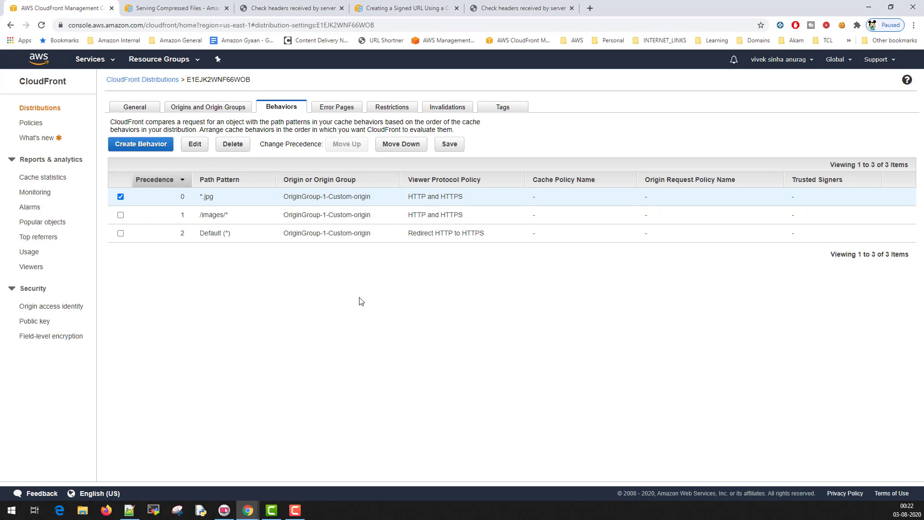
pyautogui.click(454, 144)
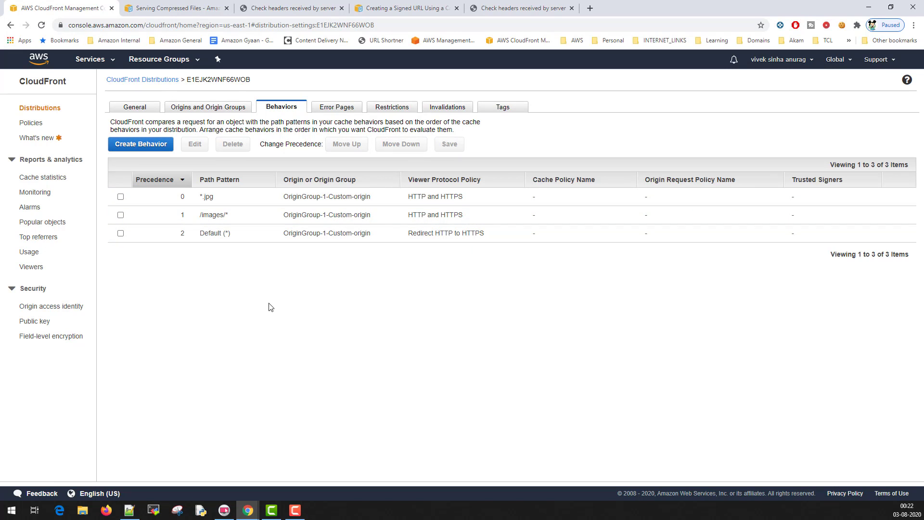
# Step: Start a custom error response for 502: Bad Gateway with an error caching minimum TTL of 0 seconds
pyautogui.click(338, 107)
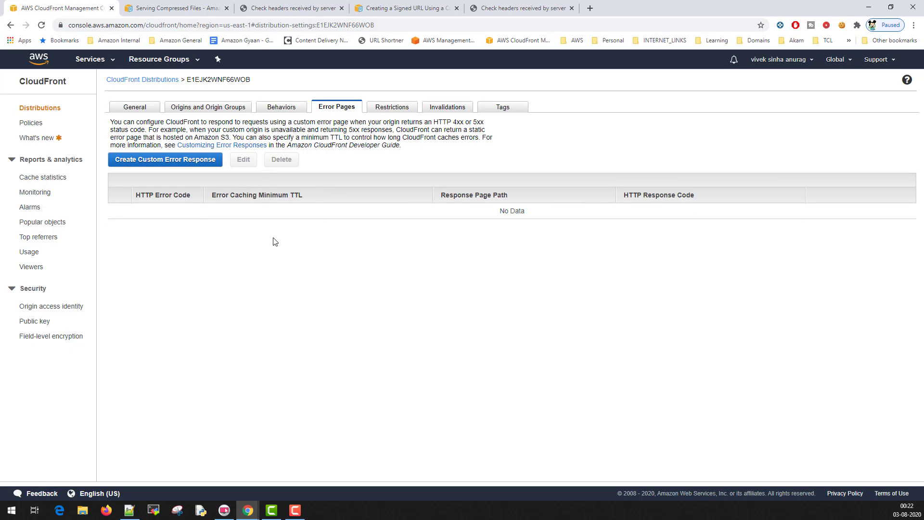
pyautogui.click(198, 162)
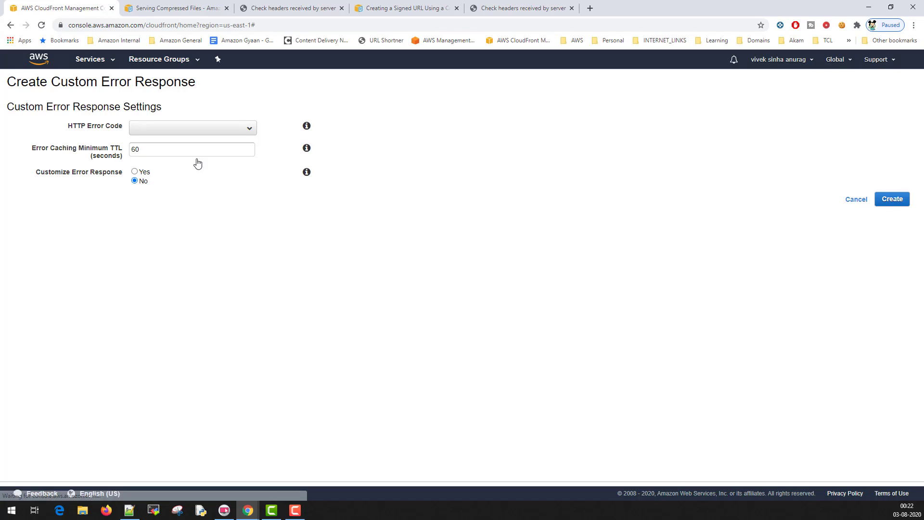
pyautogui.click(210, 127)
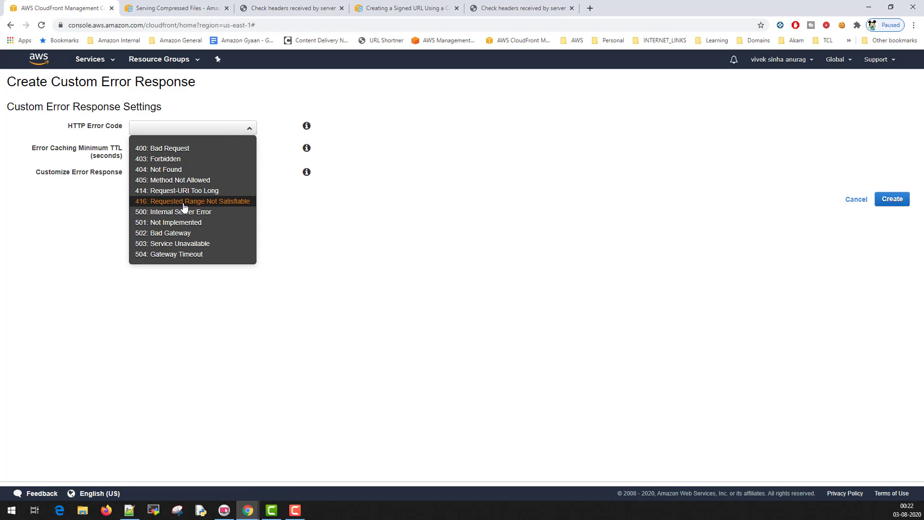
pyautogui.click(201, 235)
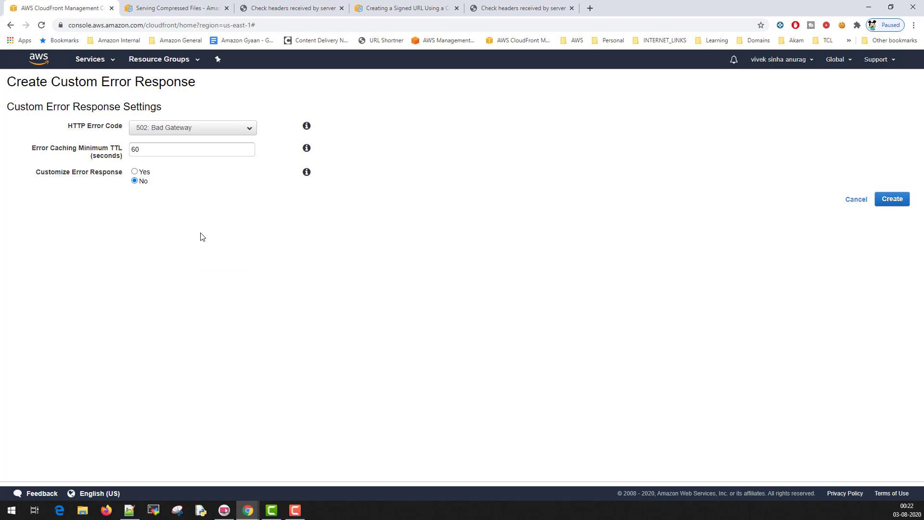
pyautogui.moveTo(157, 147); pyautogui.dragTo(123, 151)
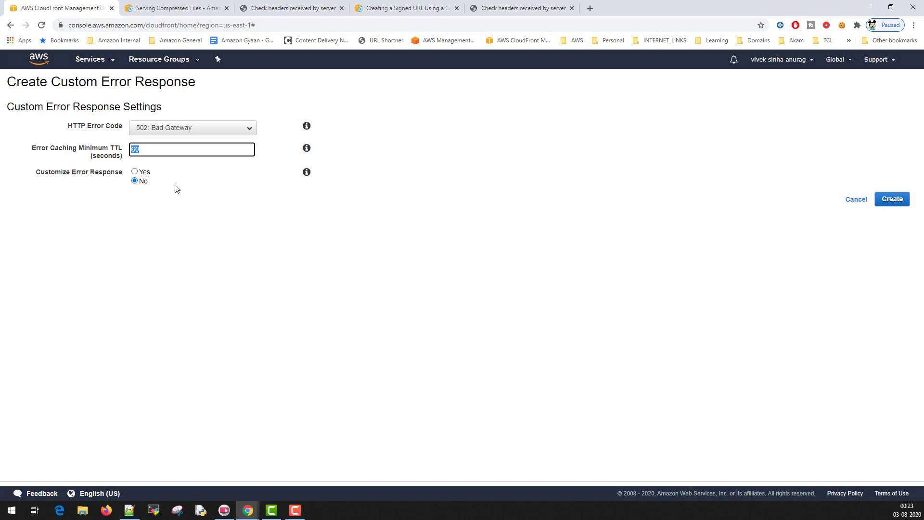
pyautogui.write('0')
pyautogui.click(244, 224)
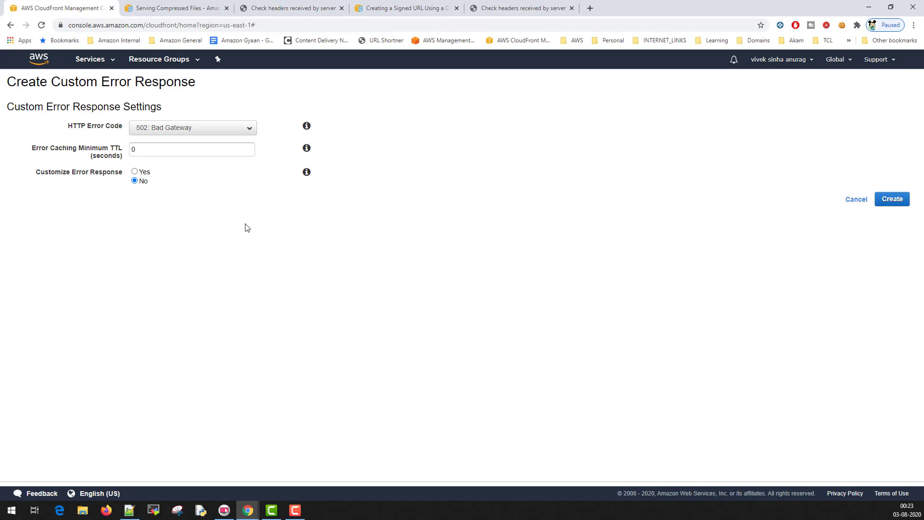
# Step: Customize the 502 error response with the page path /error.html and response code 200: OK, and create it
pyautogui.click(134, 173)
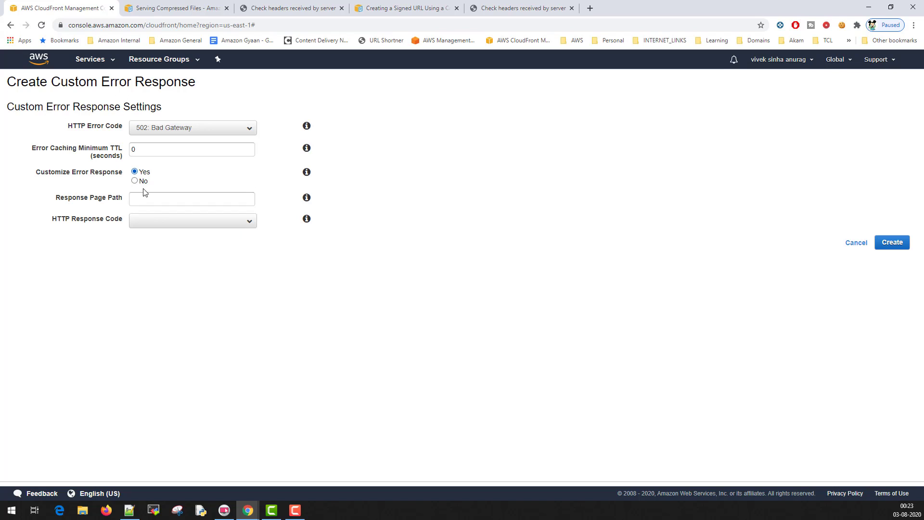
pyautogui.click(171, 199)
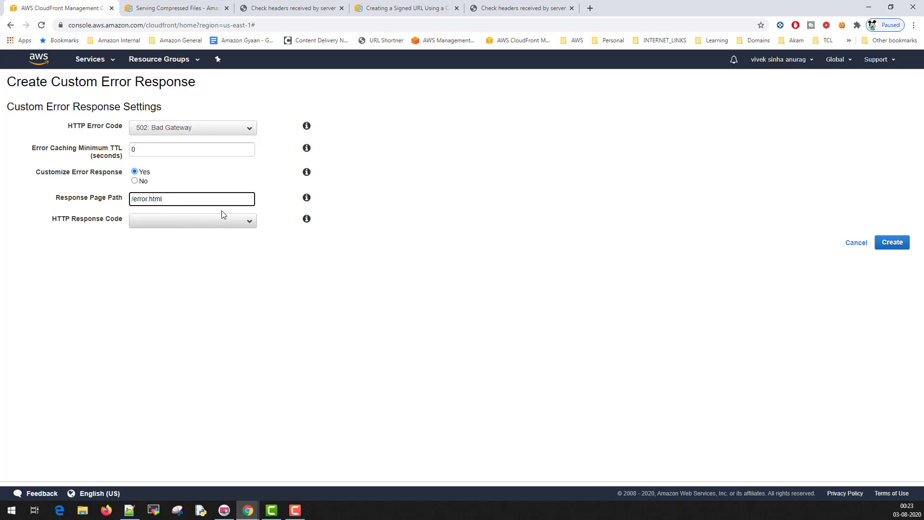
pyautogui.moveTo(171, 201); pyautogui.dragTo(113, 198)
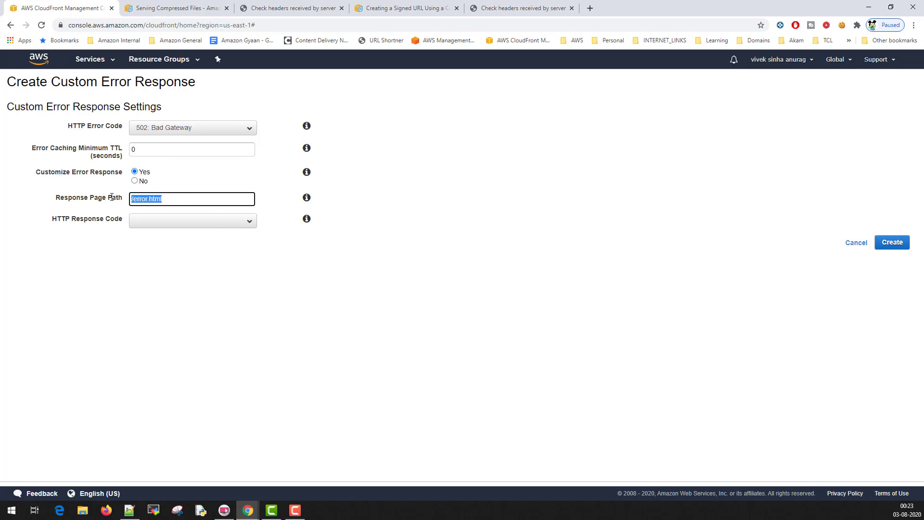
pyautogui.click(100, 306)
pyautogui.click(181, 225)
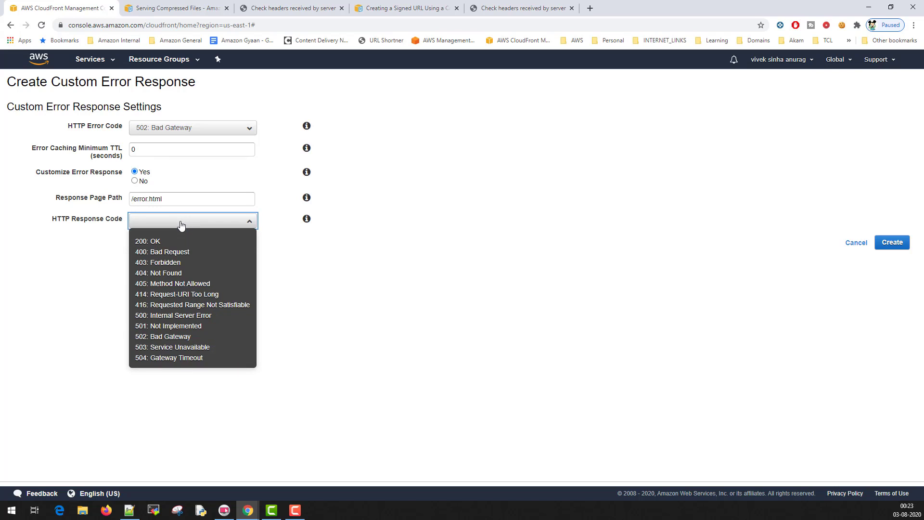
pyautogui.click(178, 241)
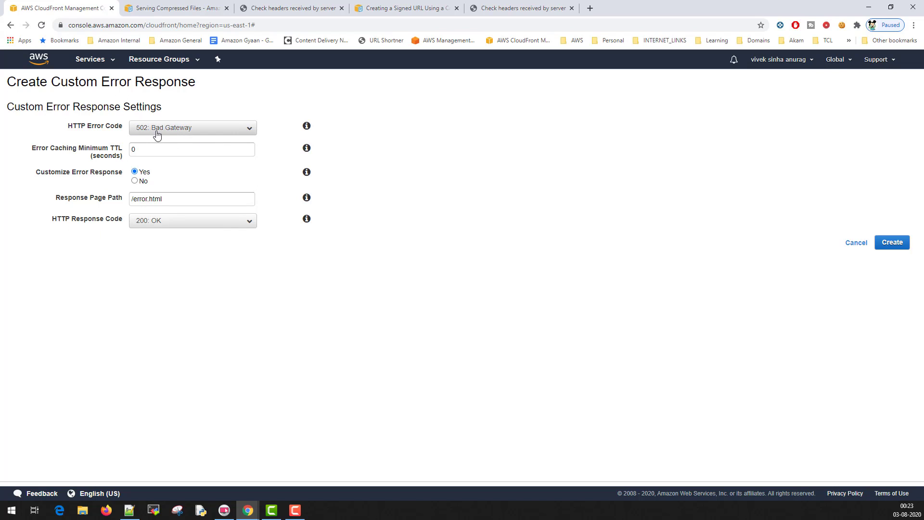
pyautogui.click(893, 243)
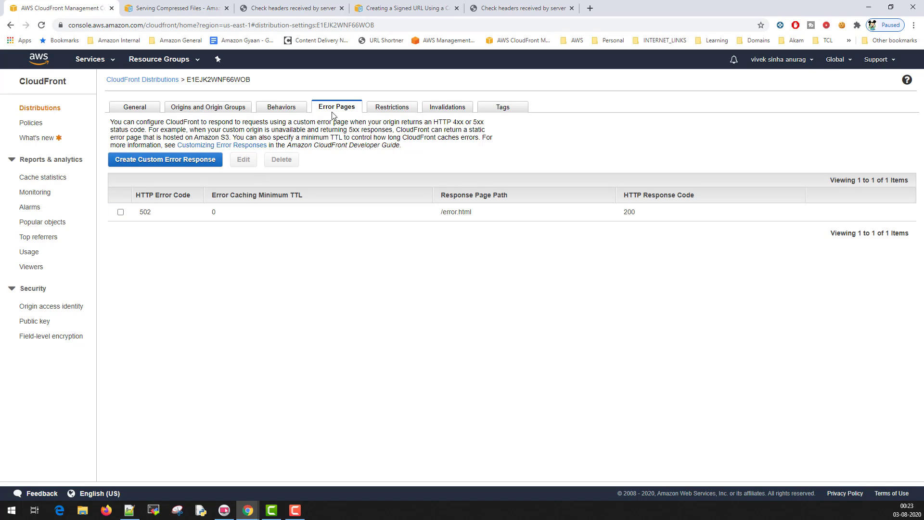
# Step: Create a custom error response for 404: Not Found with an error caching minimum TTL of 0 and no customized response
pyautogui.click(163, 162)
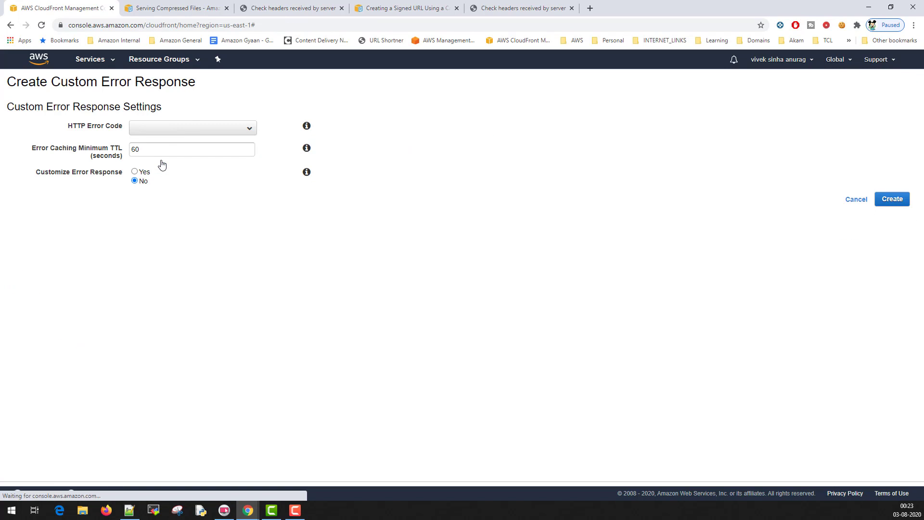
pyautogui.click(187, 127)
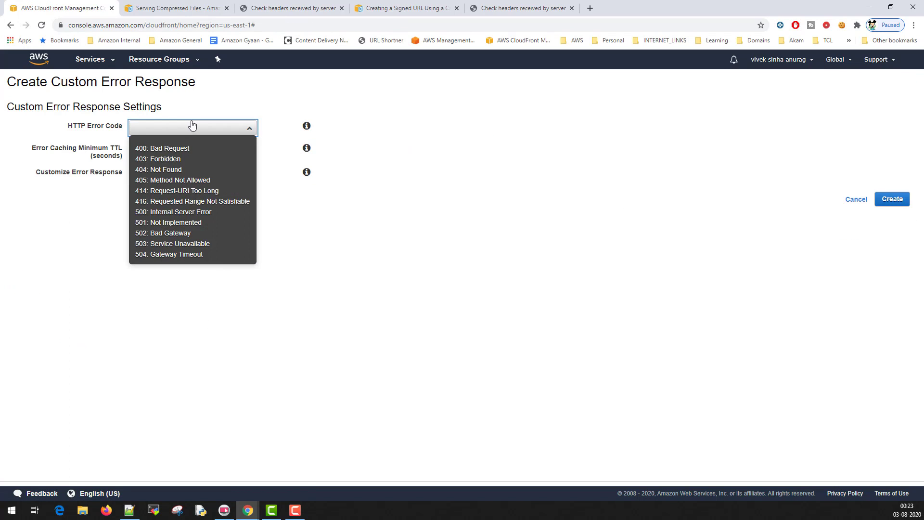
pyautogui.click(159, 170)
pyautogui.doubleClick(145, 143)
pyautogui.write('0')
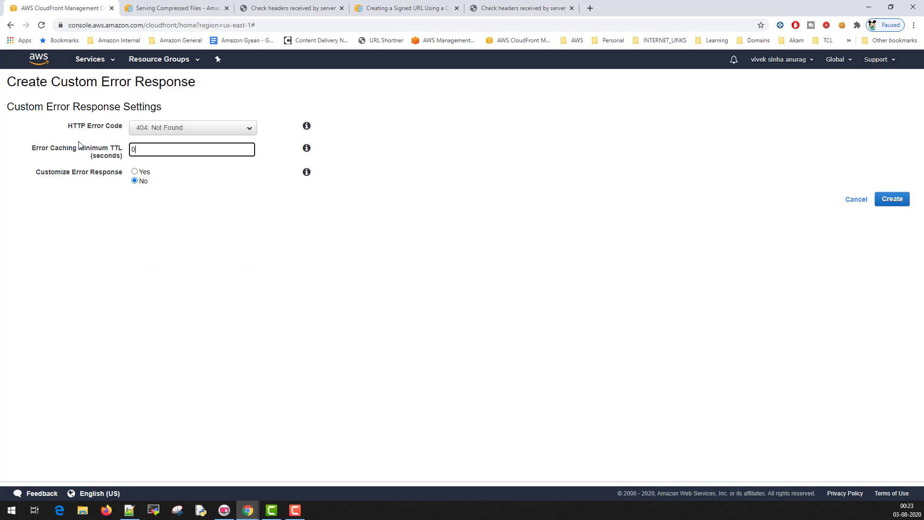
pyautogui.click(263, 259)
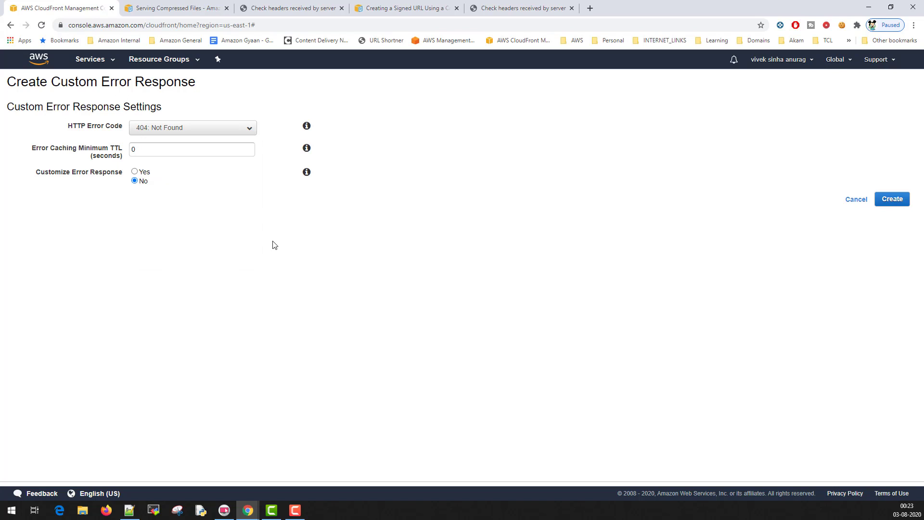
pyautogui.click(885, 203)
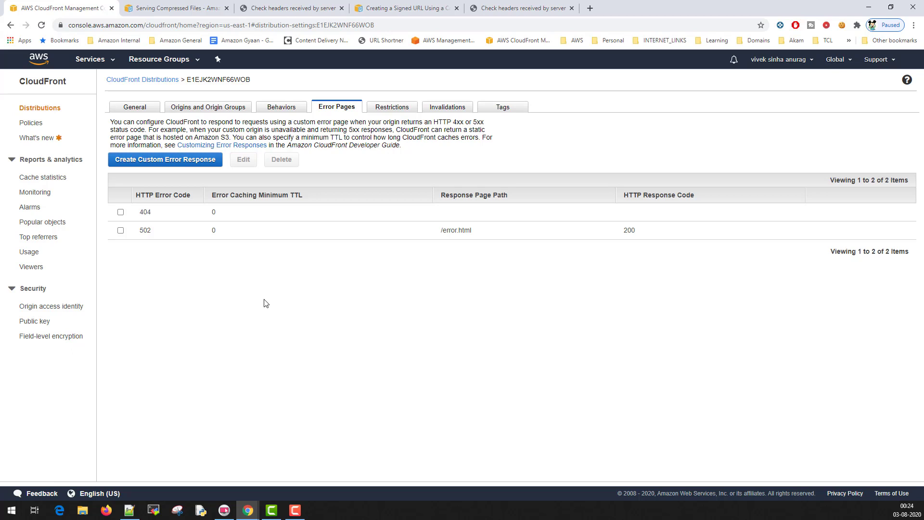
# Step: Edit the distribution's geo-restriction settings, enabling a whitelist and adding IN -- INDIA to its countries
pyautogui.click(390, 111)
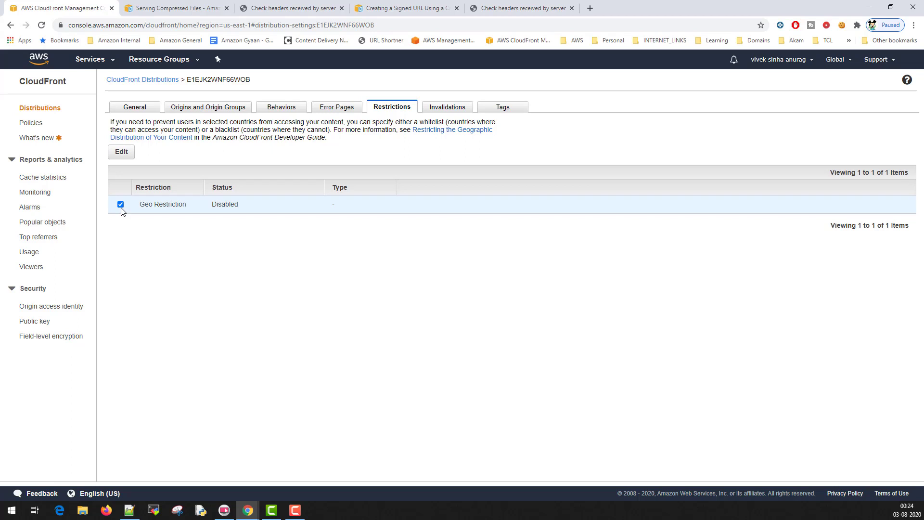
pyautogui.click(122, 153)
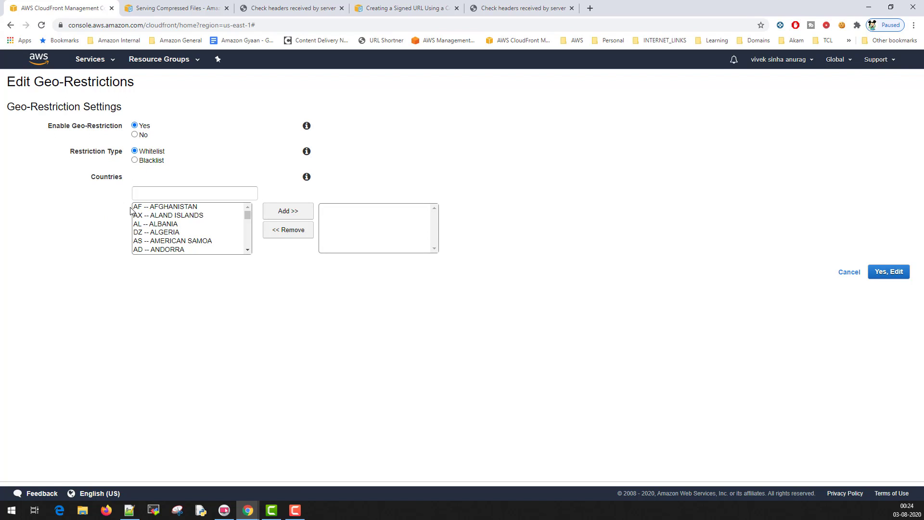
pyautogui.click(168, 192)
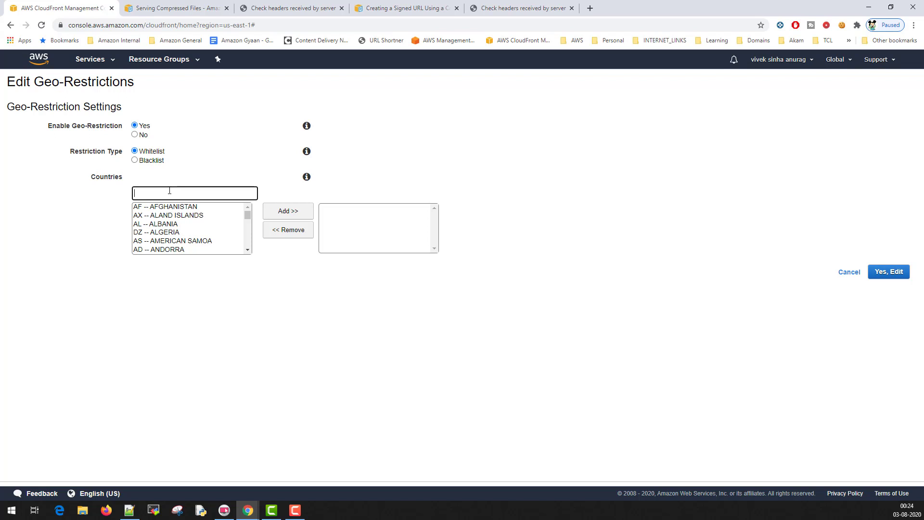
pyautogui.write('india')
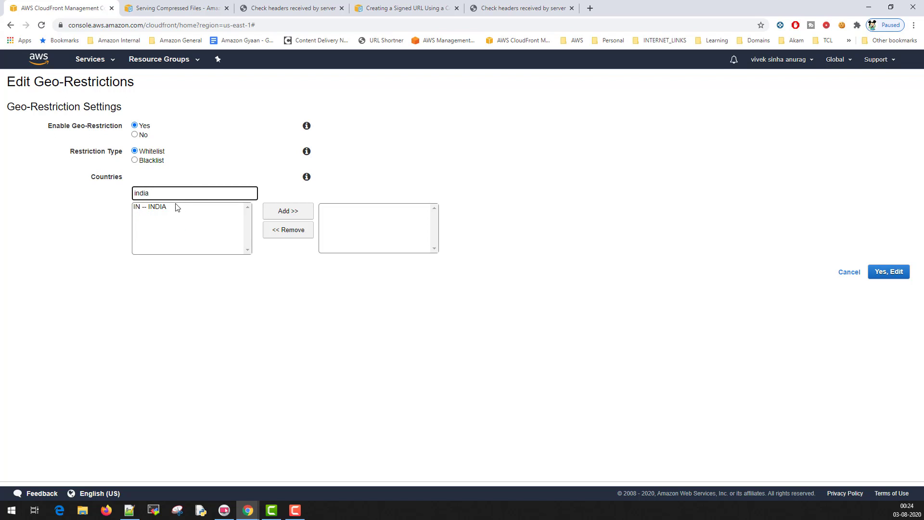
pyautogui.click(177, 207)
pyautogui.click(303, 211)
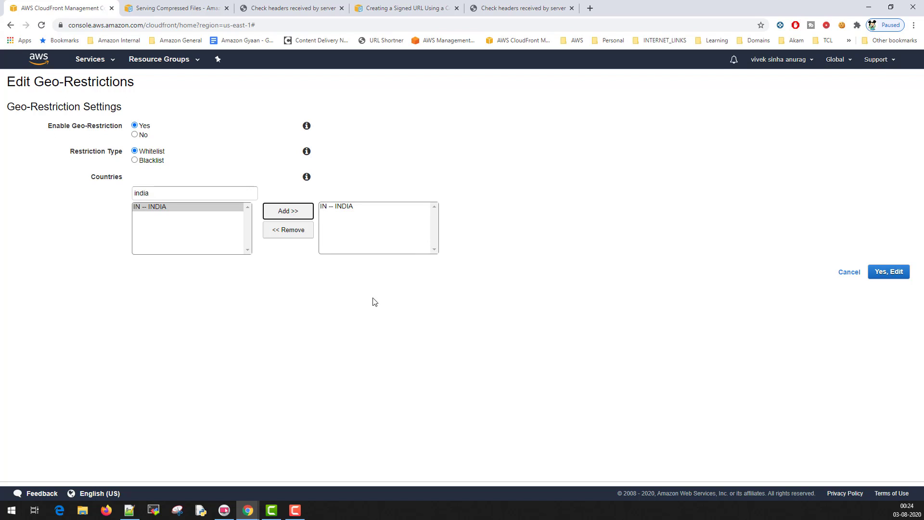
# Step: Switch the geo-restriction type to Blacklist and remove IN -- INDIA from the selected countries
pyautogui.click(135, 161)
pyautogui.click(333, 207)
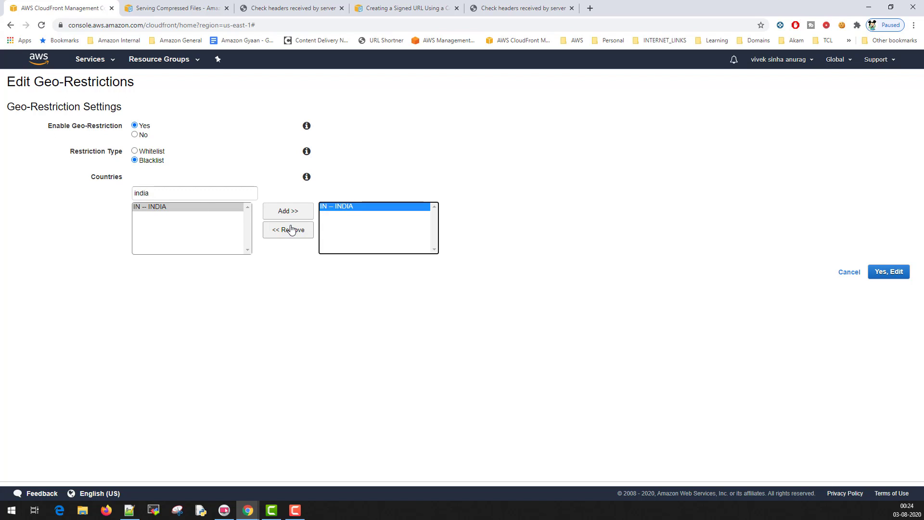
pyautogui.click(291, 230)
# Step: Clear the country filter, add DZ -- ALGERIA to the blacklisted countries and save the geo-restriction settings
pyautogui.doubleClick(164, 194)
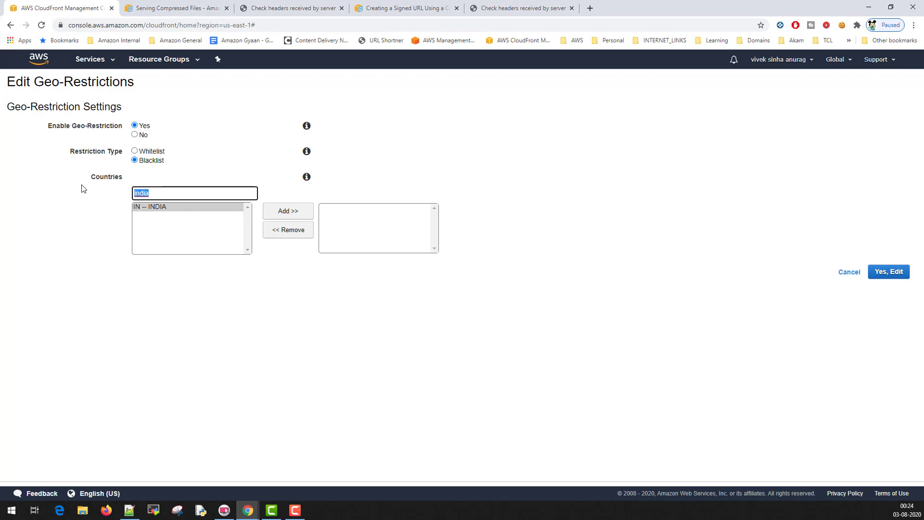
pyautogui.press('BackSpace')
pyautogui.click(160, 296)
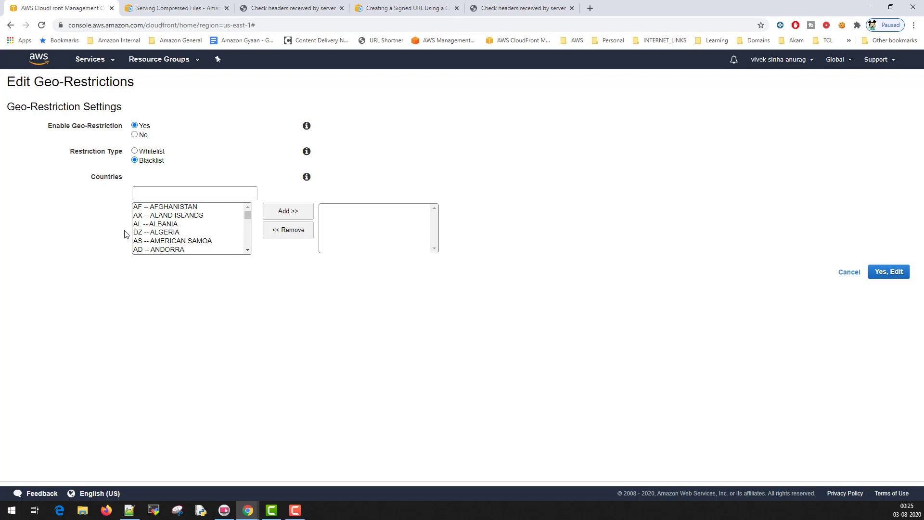
pyautogui.click(172, 233)
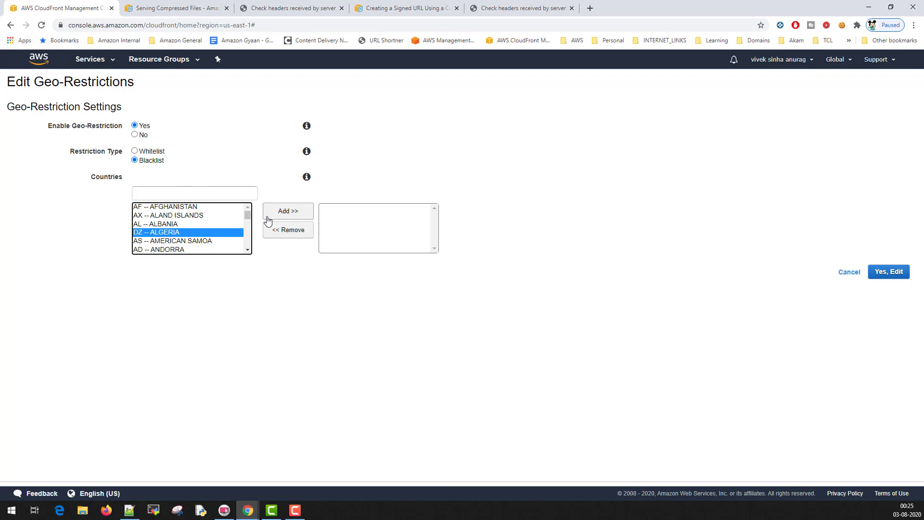
pyautogui.click(297, 212)
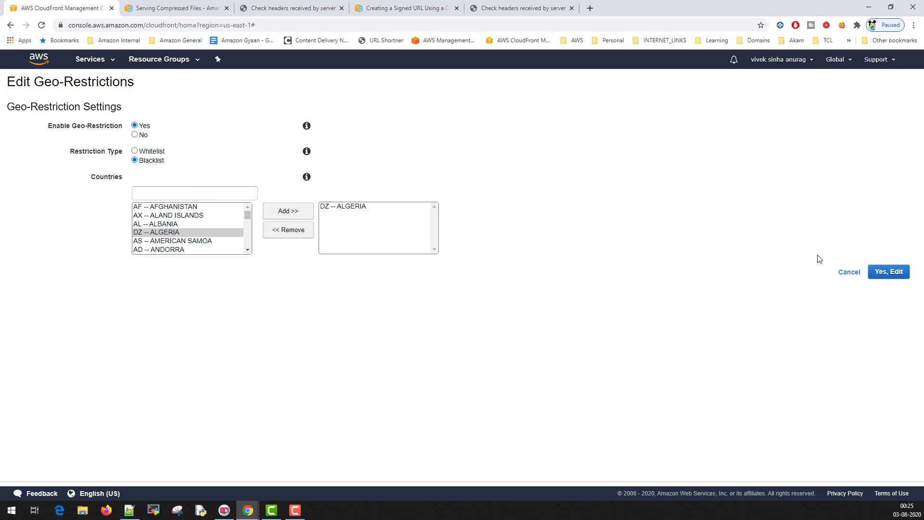
pyautogui.click(888, 278)
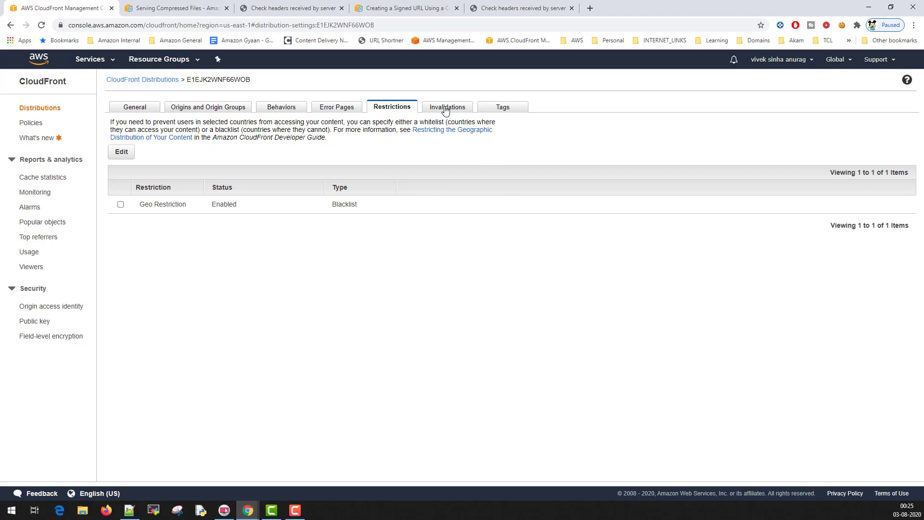
# Step: Create an invalidation on the distribution for the object path /logo.png
pyautogui.click(446, 110)
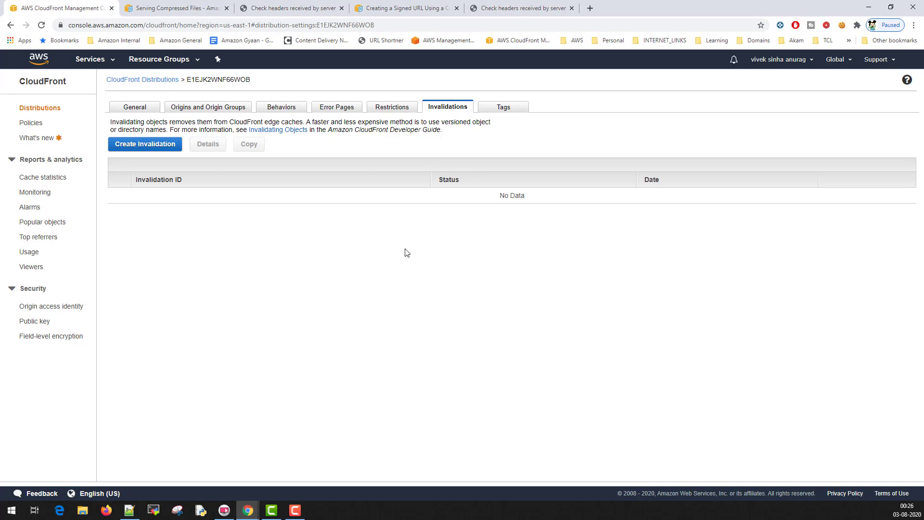
pyautogui.click(147, 153)
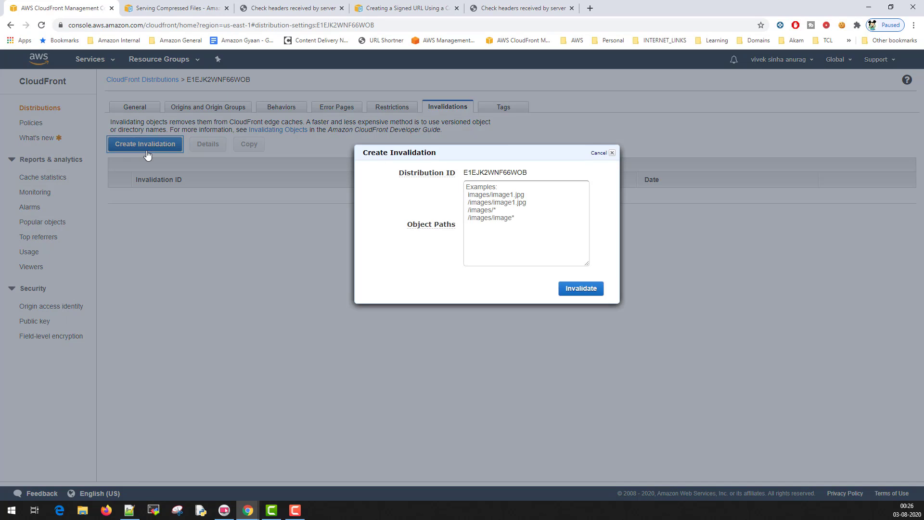
pyautogui.click(487, 206)
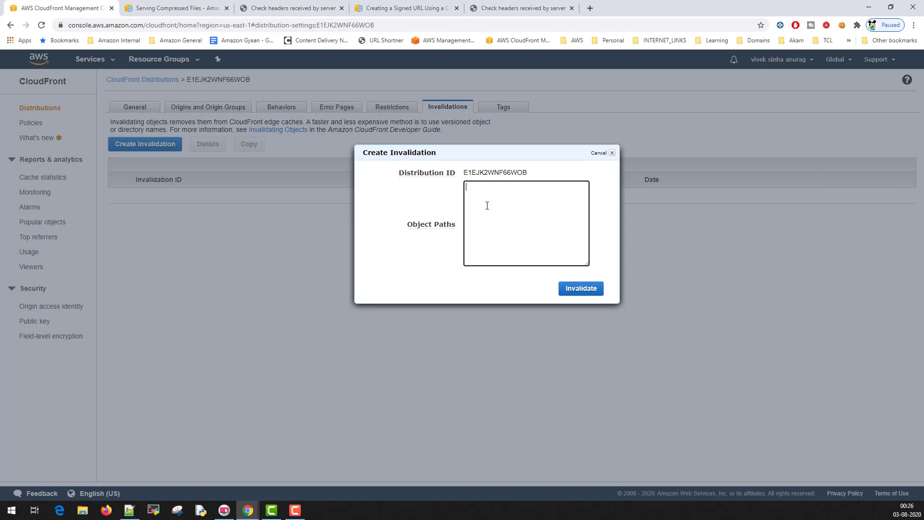
pyautogui.write('/logo.png')
pyautogui.click(581, 290)
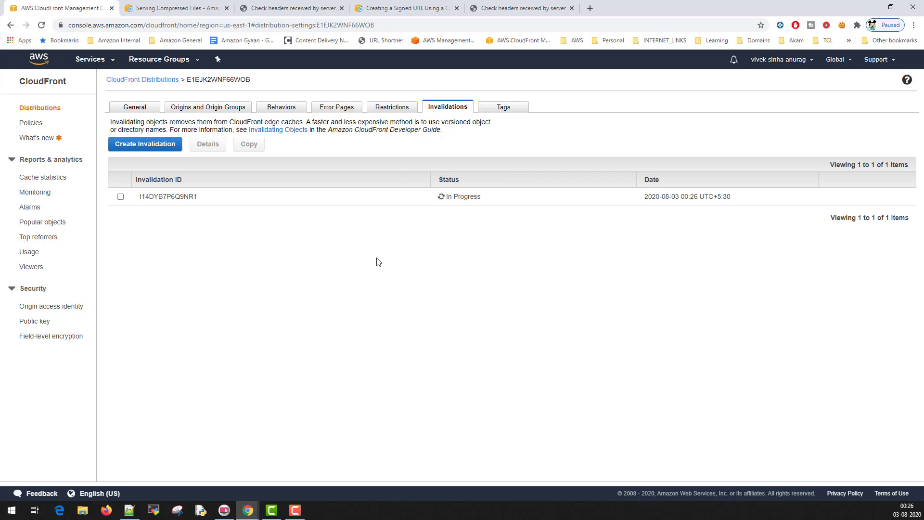
pyautogui.click(152, 145)
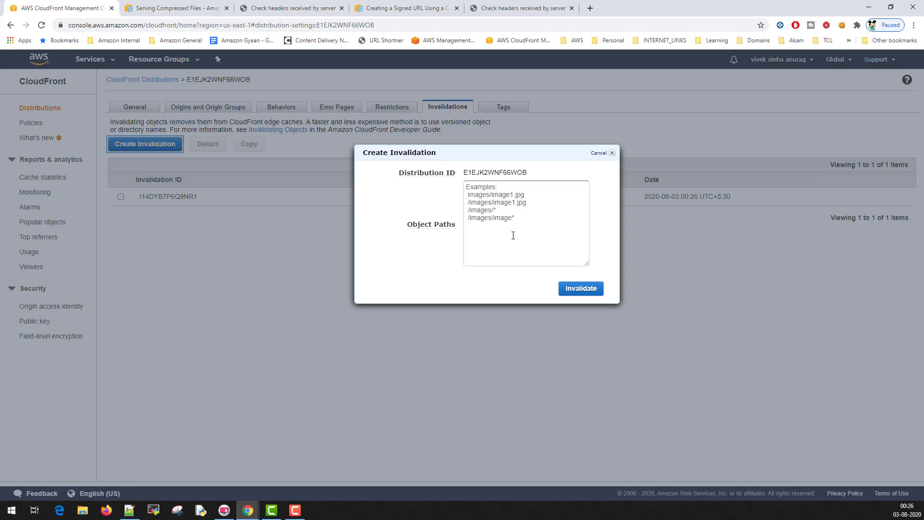
pyautogui.click(487, 211)
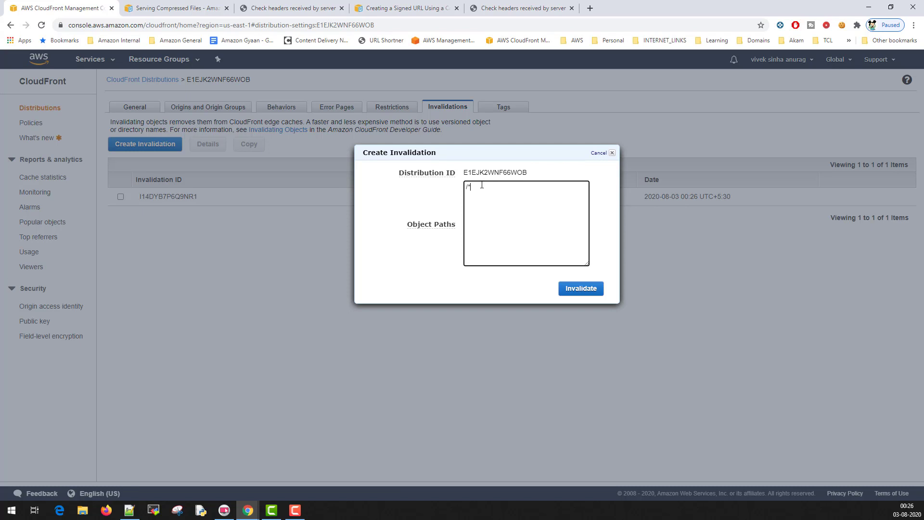
pyautogui.hotkey('ctrl', 'a')
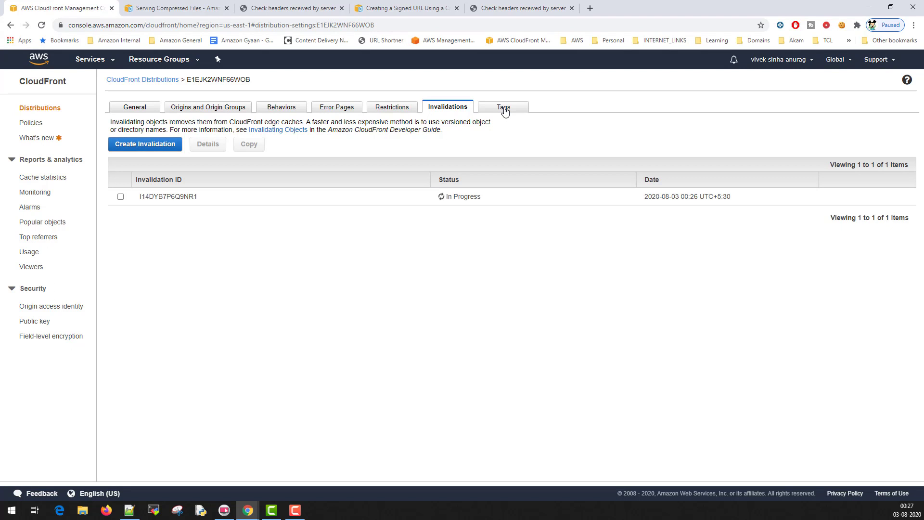
# Step: Add a tag to the distribution with the key Type and the value Dev, and save it
pyautogui.click(505, 109)
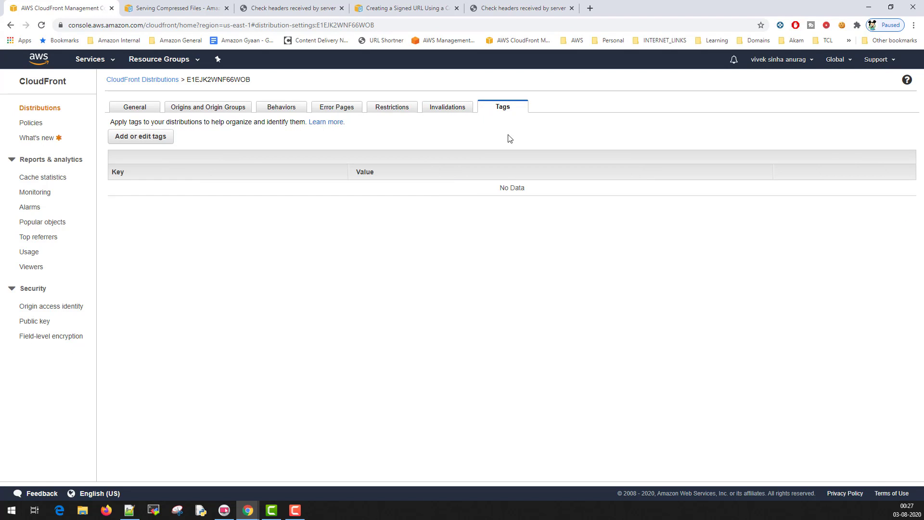
pyautogui.click(146, 146)
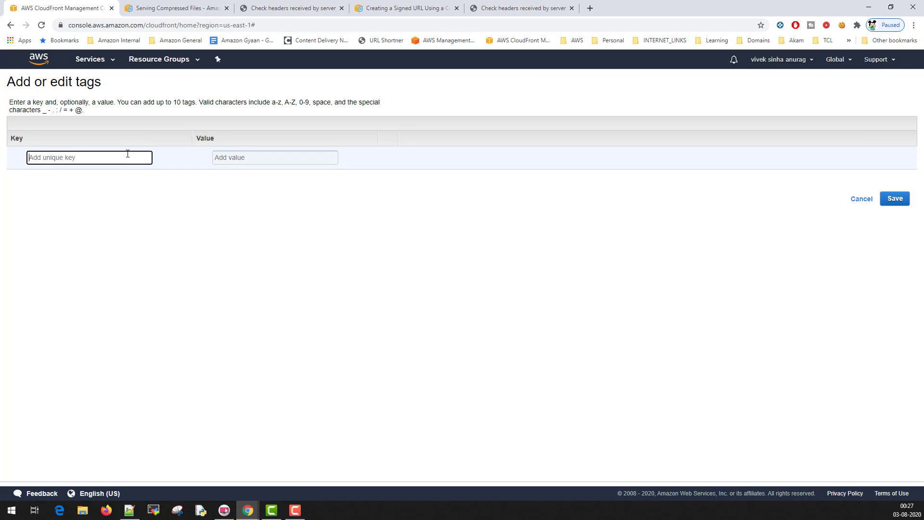
pyautogui.write('Type')
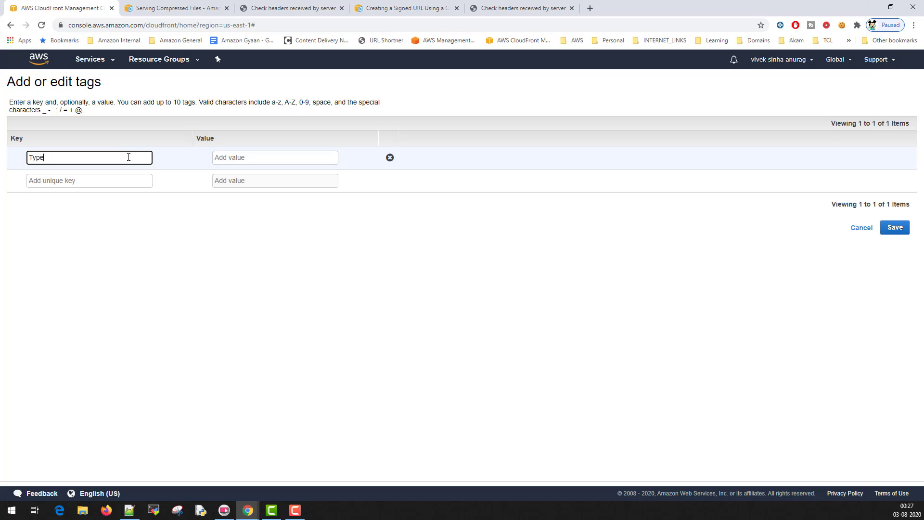
pyautogui.click(272, 156)
pyautogui.write('Dev')
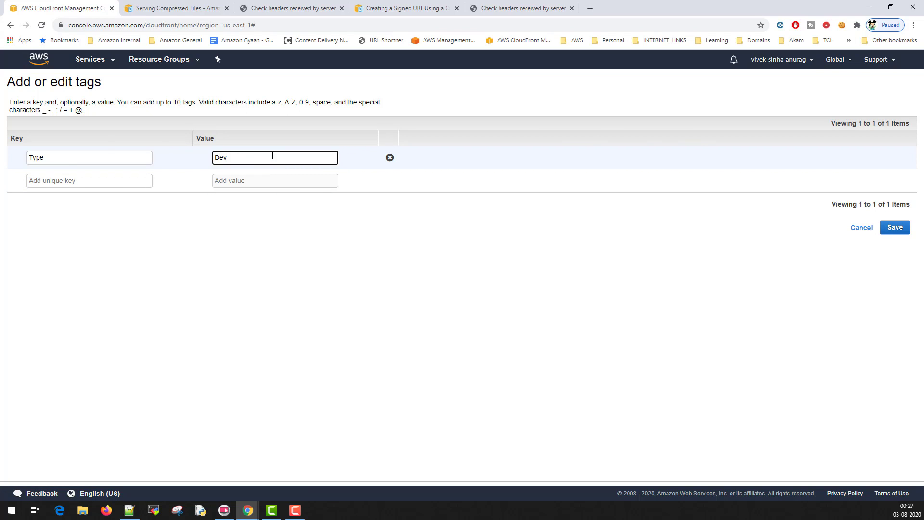
pyautogui.press('Return')
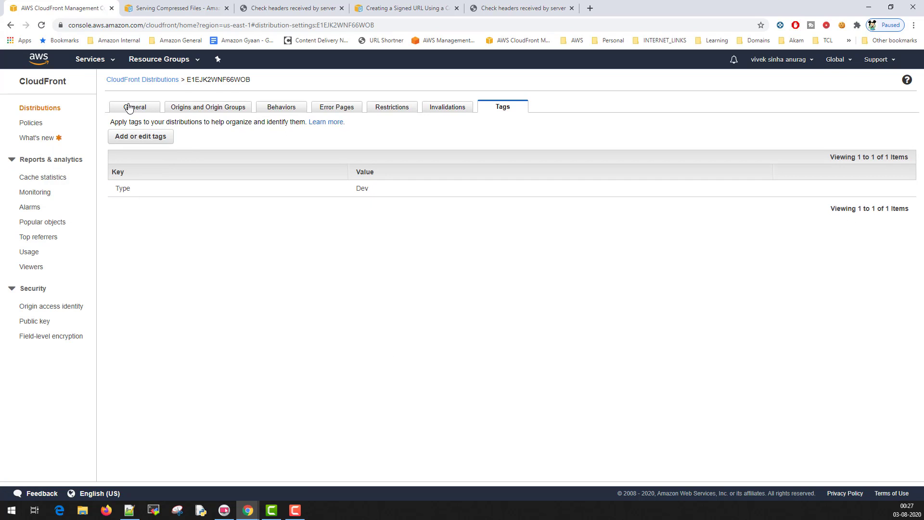